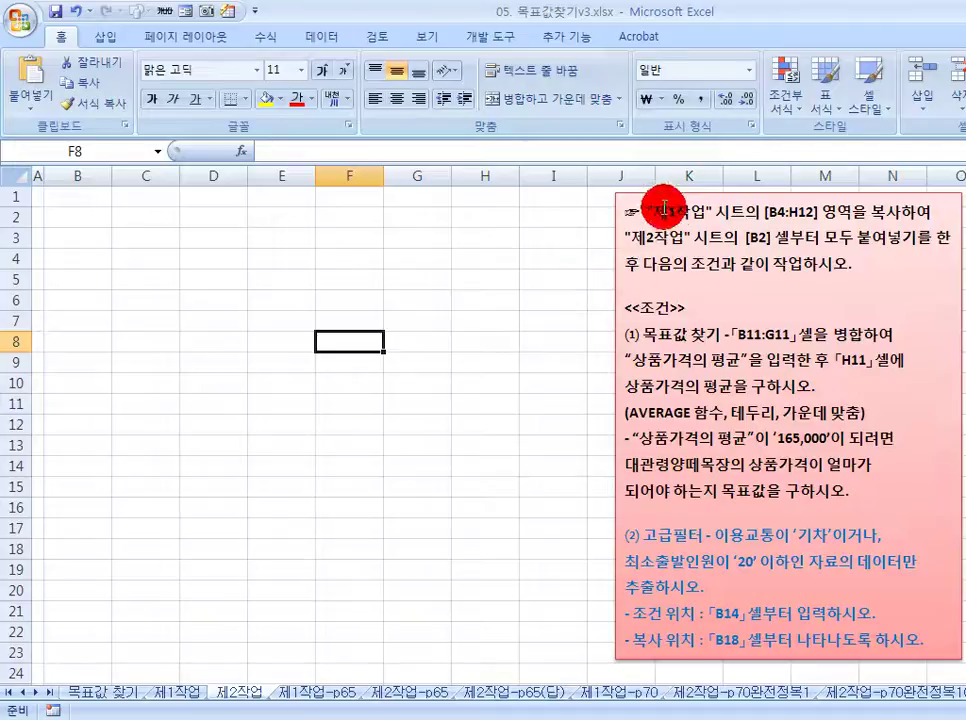
pyautogui.moveTo(654, 210); pyautogui.dragTo(810, 208)
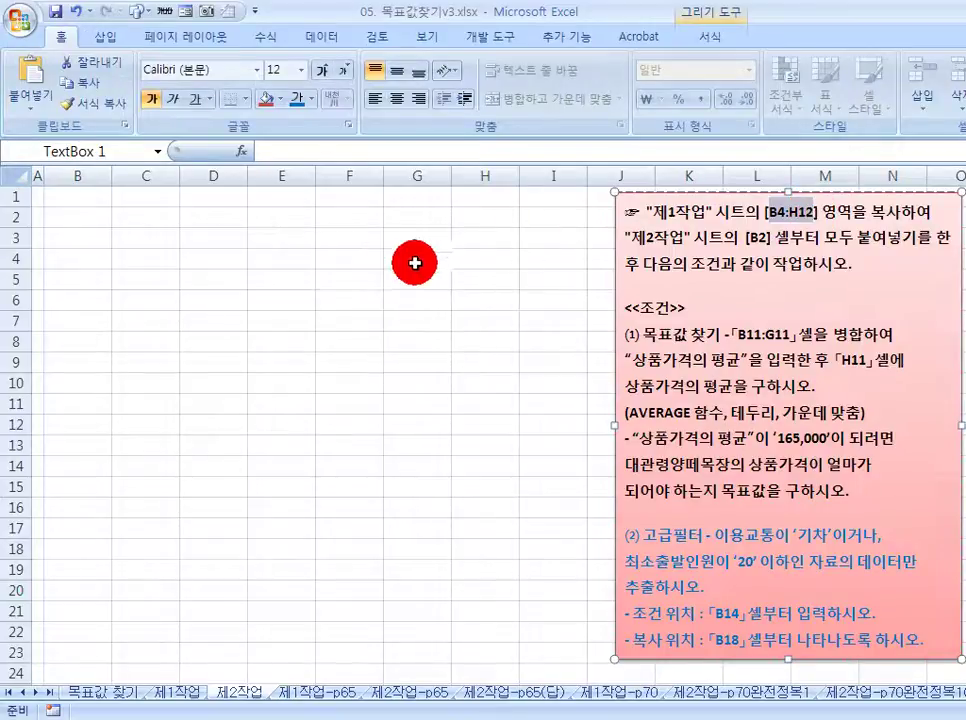
pyautogui.click(86, 215)
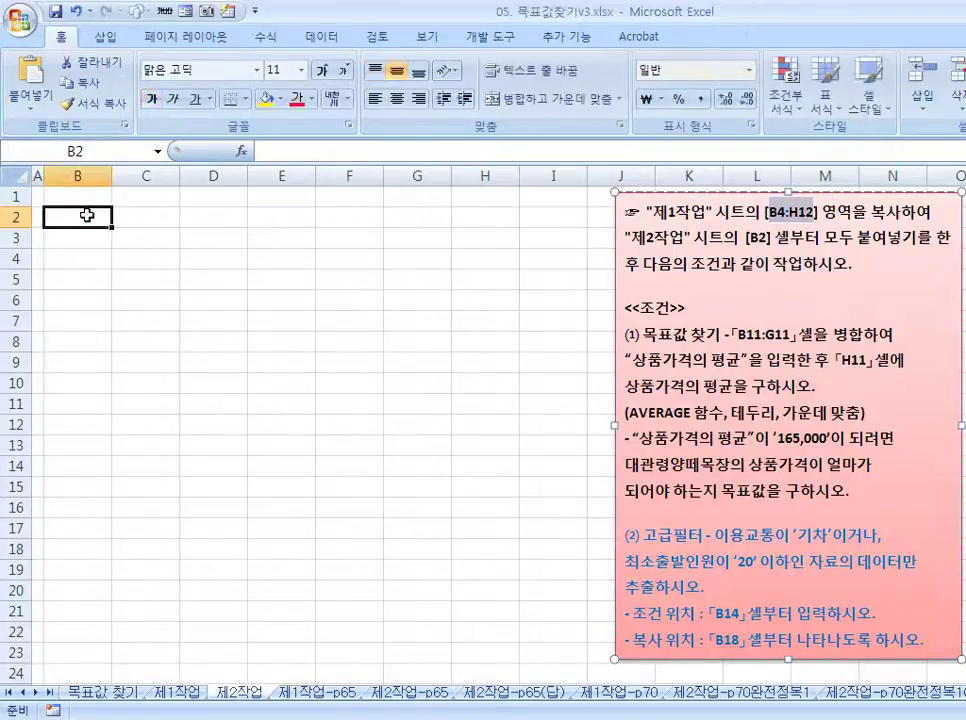
pyautogui.moveTo(80, 220); pyautogui.dragTo(567, 395)
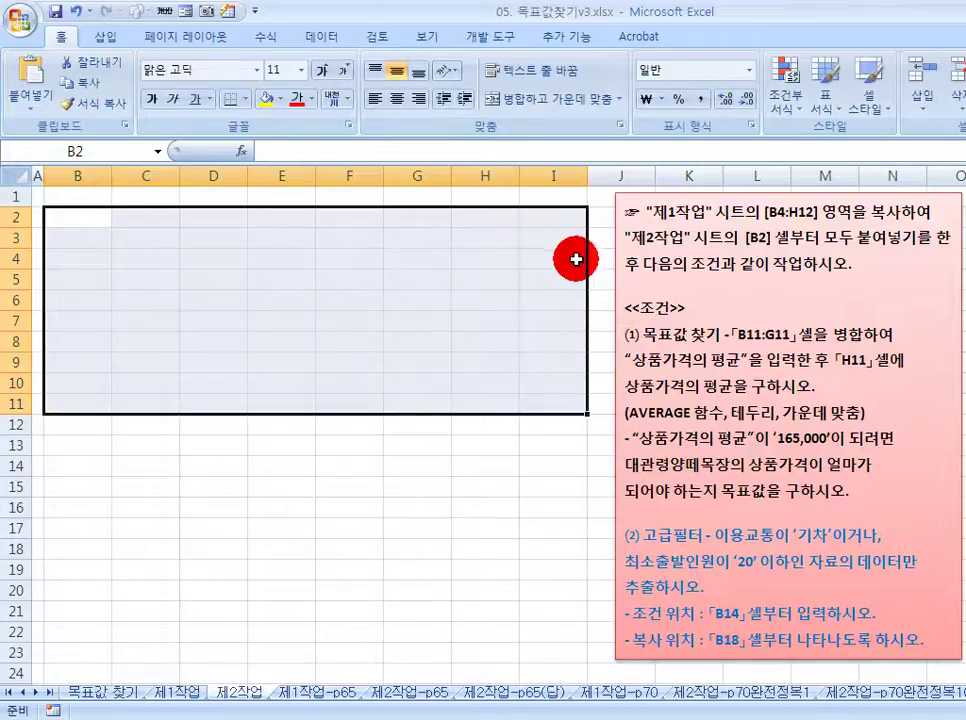
pyautogui.click(340, 240)
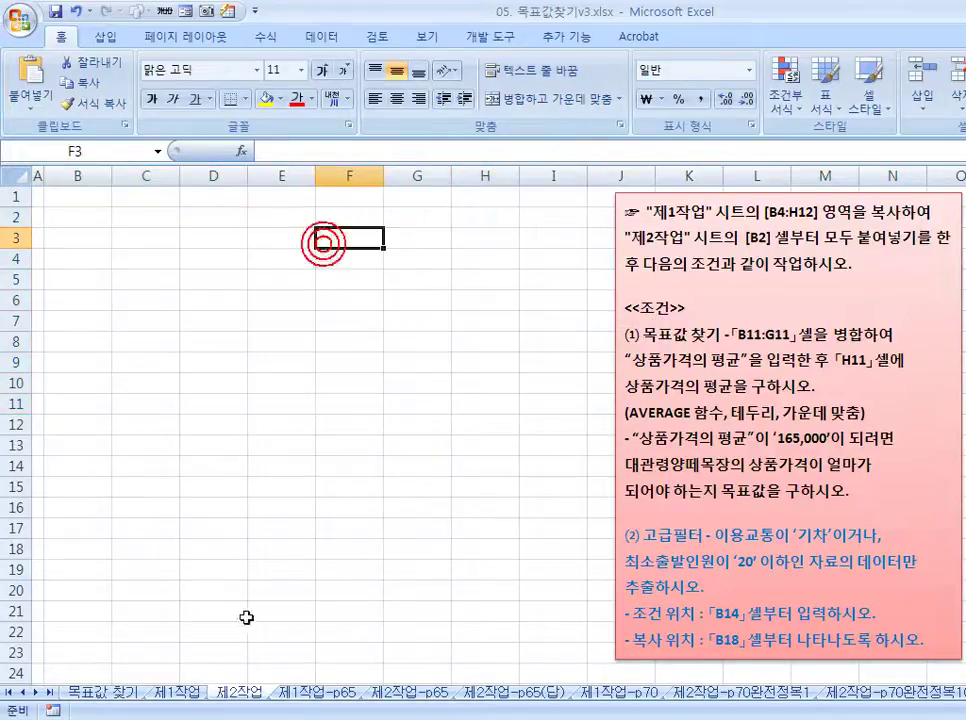
# Step: Copy the range B4:H12 from the 제1작업 sheet and paste it into the 제2작업 sheet starting at B2
pyautogui.click(180, 692)
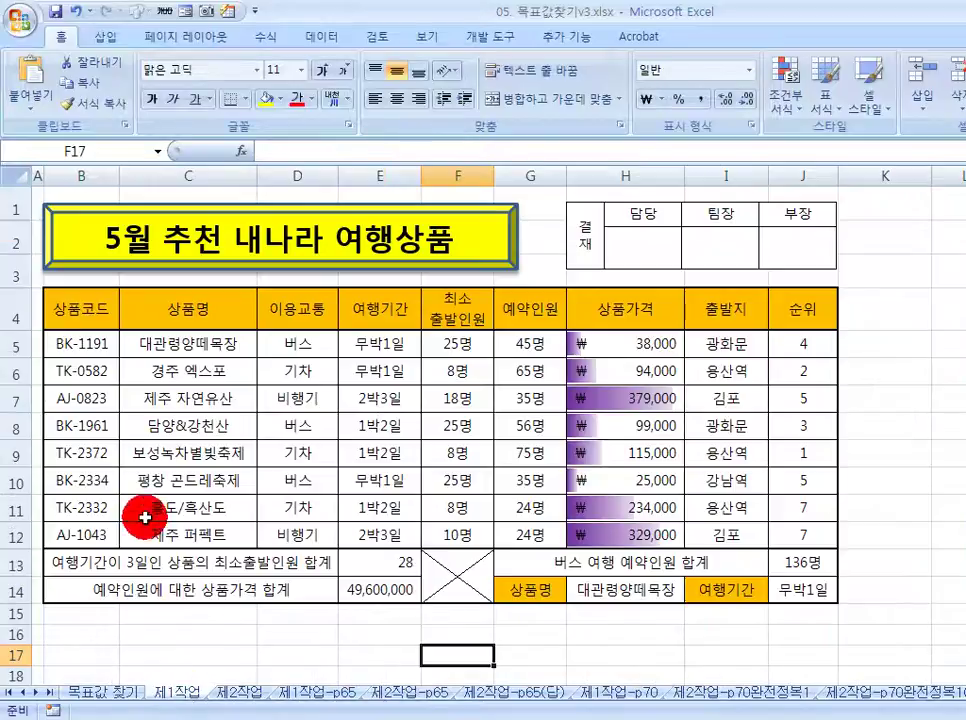
pyautogui.moveTo(83, 307); pyautogui.dragTo(626, 534)
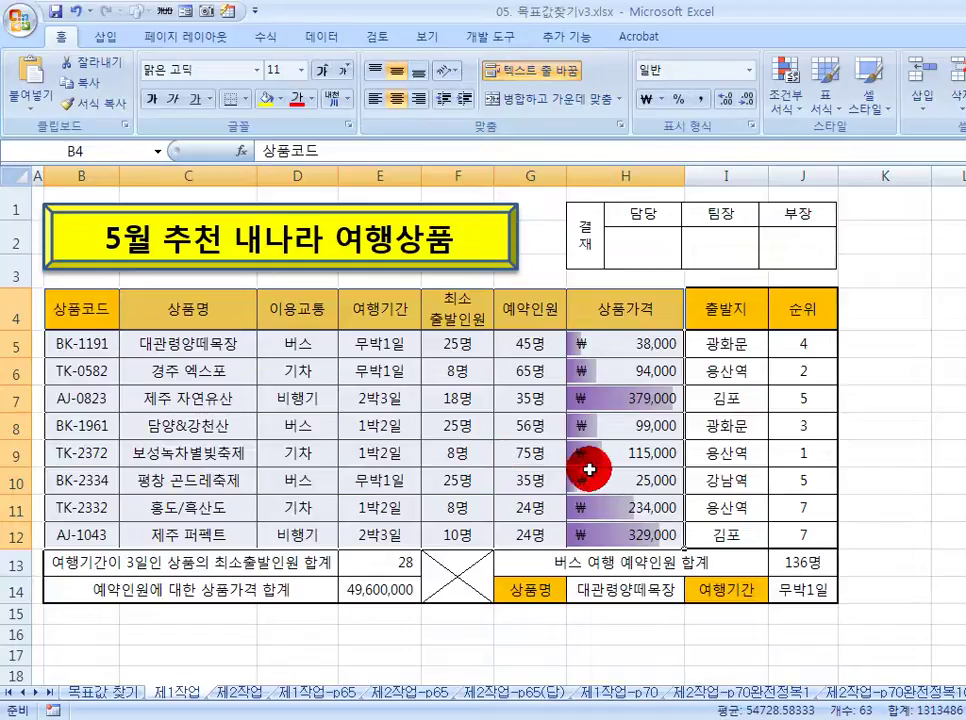
pyautogui.hotkey('ctrl', 'c')
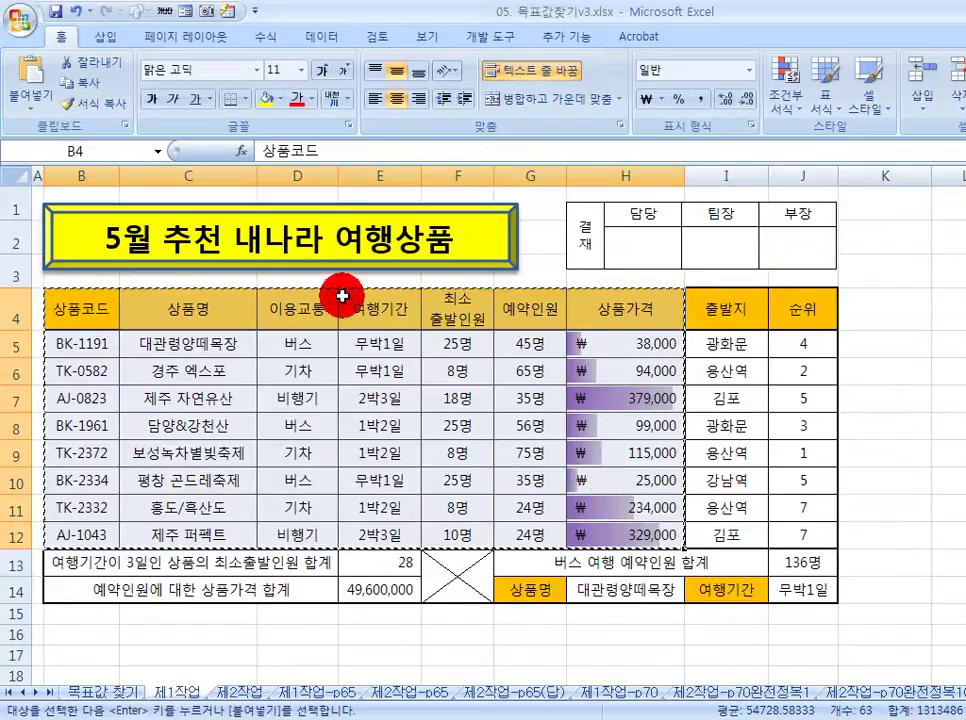
pyautogui.click(250, 692)
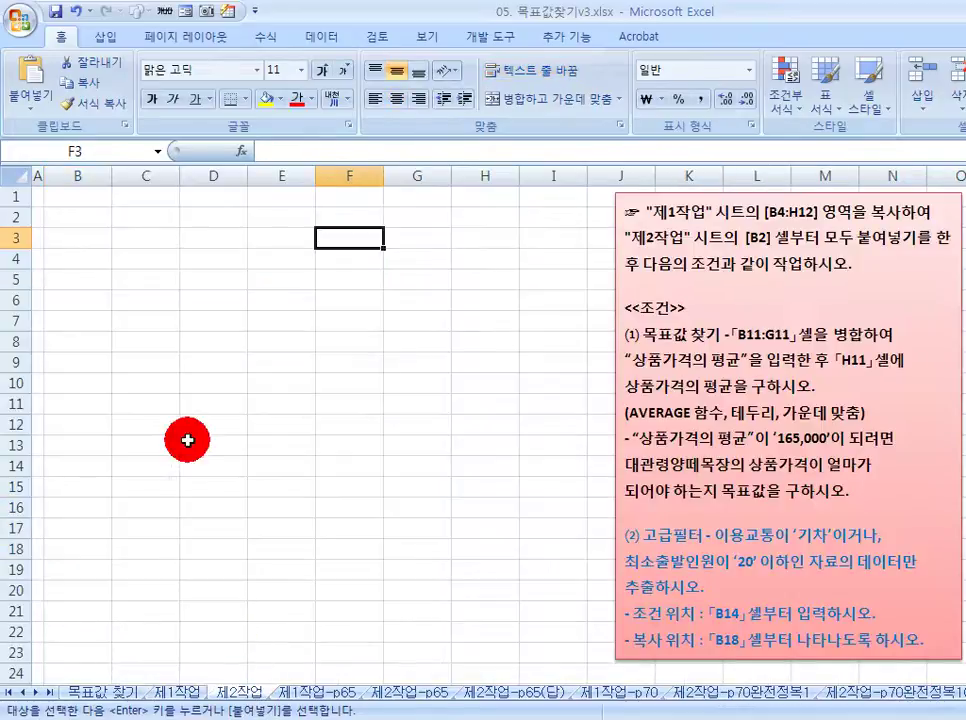
pyautogui.click(68, 218)
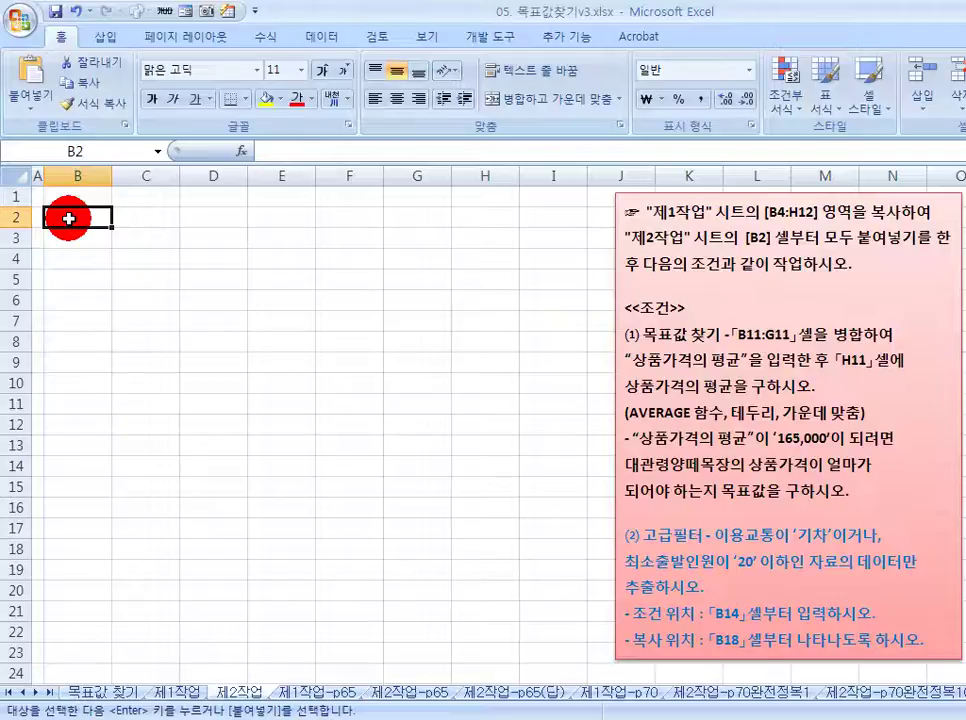
pyautogui.hotkey('ctrl', 'v')
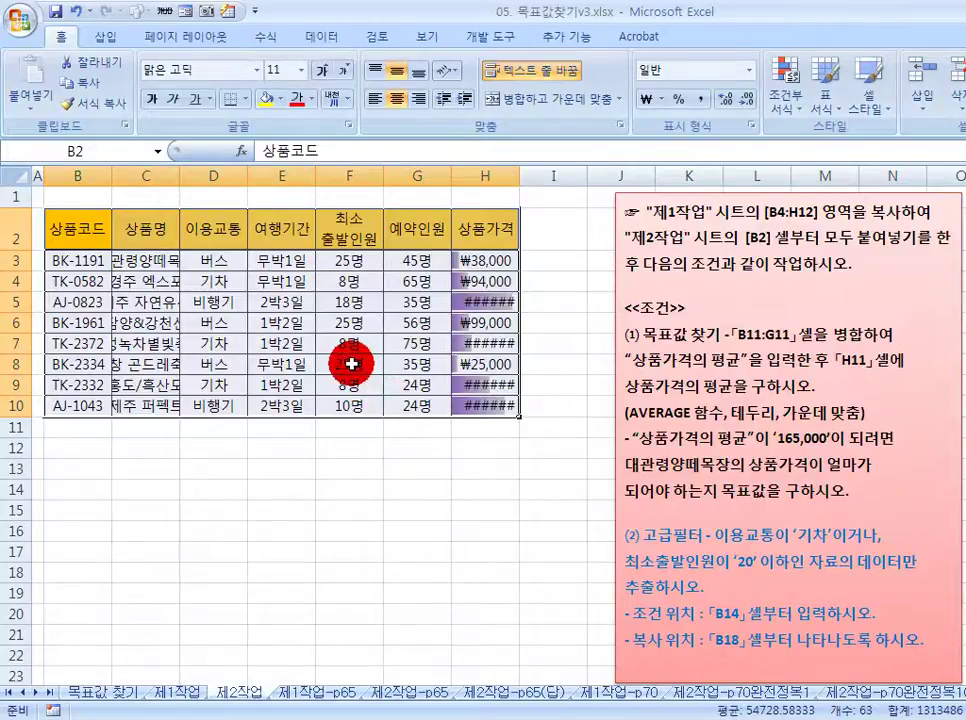
# Step: Undo the paste and paste the copied table again at B2
pyautogui.hotkey('ctrl', 'z')
pyautogui.click(79, 213)
pyautogui.click(87, 211)
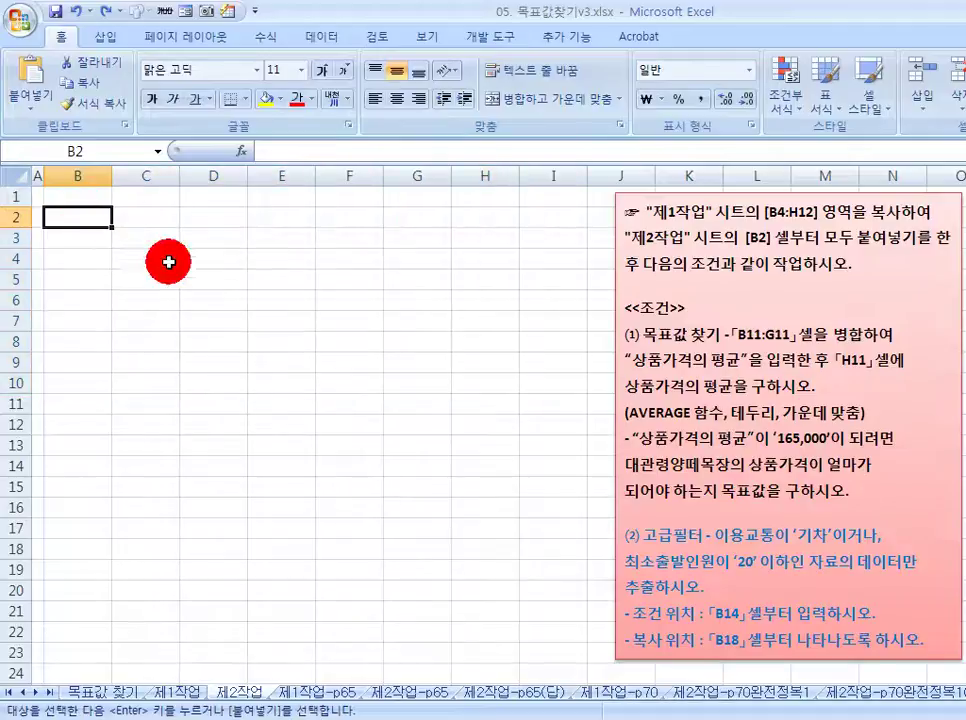
pyautogui.hotkey('ctrl', 'v')
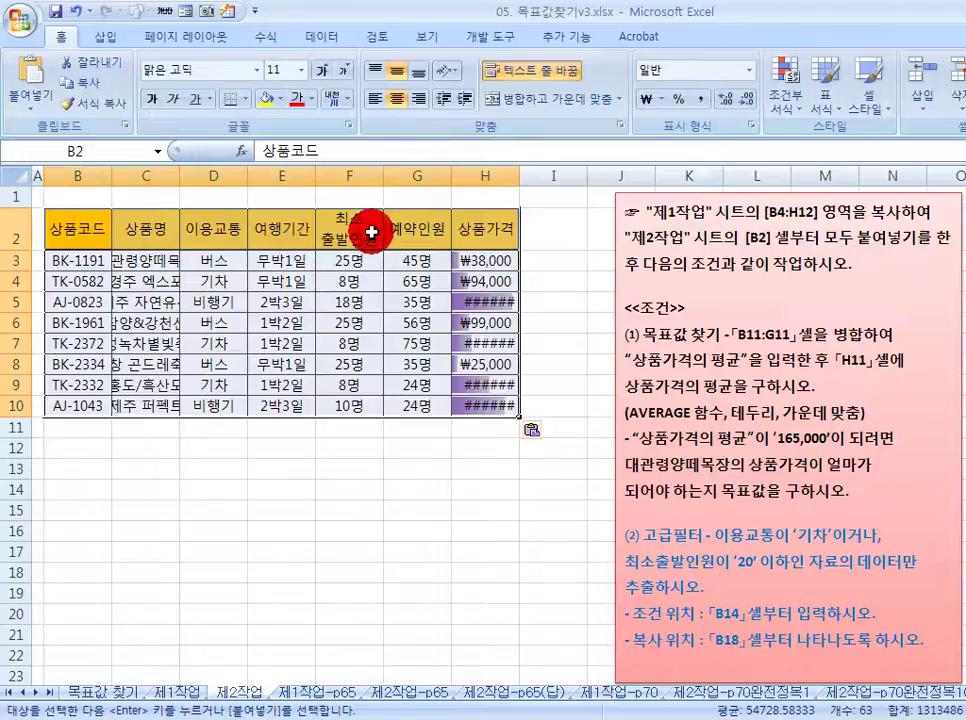
# Step: Apply the source column widths (원본 열 너비 유지) to the pasted table and clear the selection
pyautogui.click(537, 431)
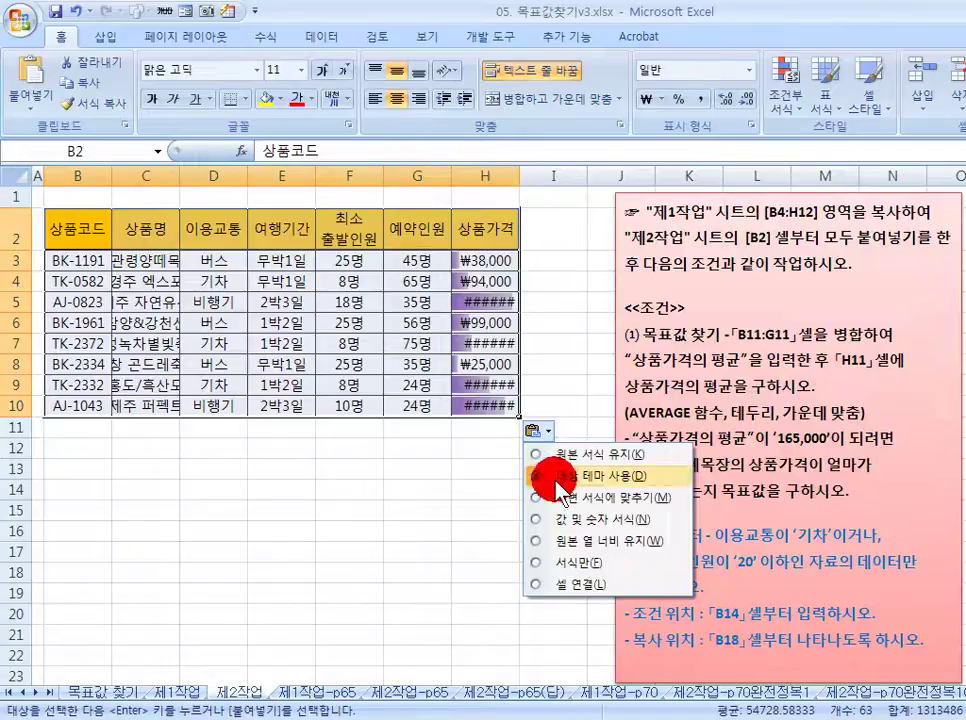
pyautogui.click(565, 556)
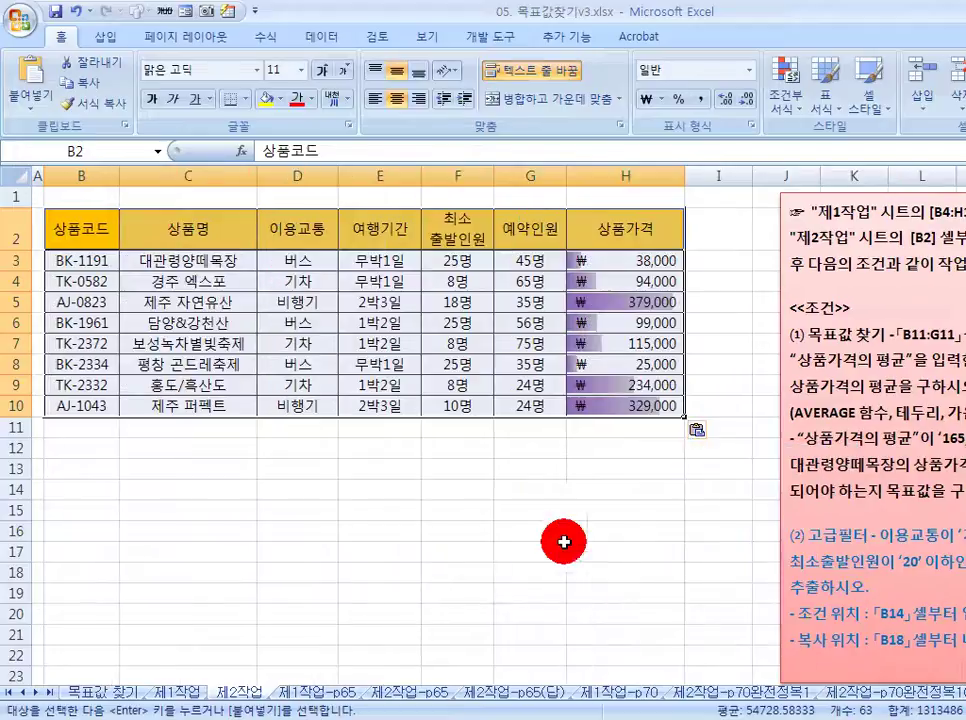
pyautogui.click(748, 247)
pyautogui.click(336, 450)
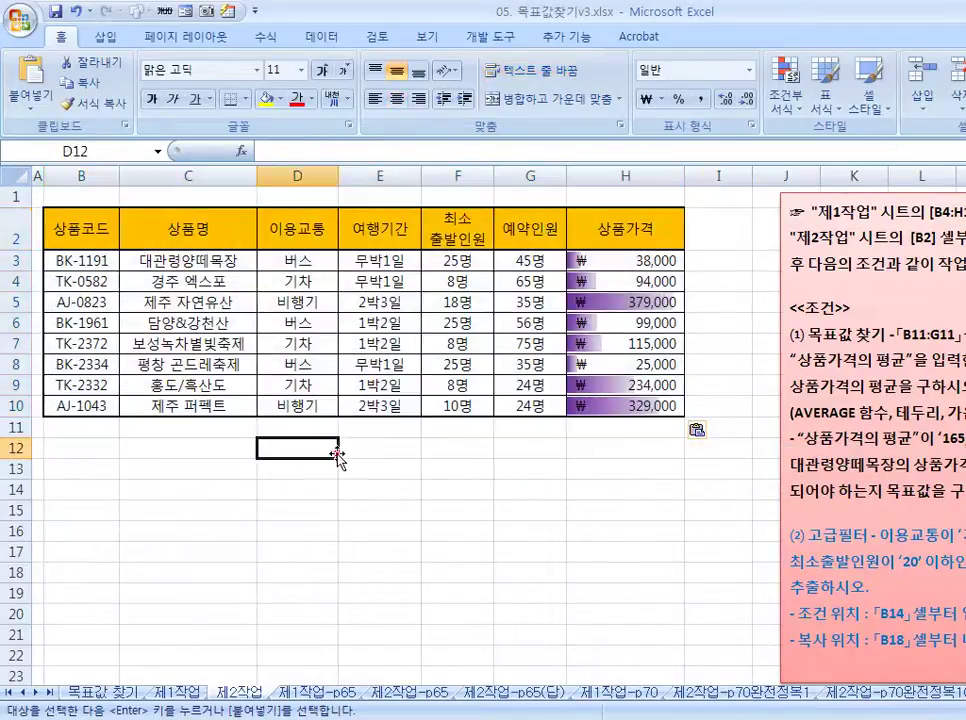
# Step: Move the pink instruction text box next to the table so that it starts at column I
pyautogui.click(829, 204)
pyautogui.moveTo(829, 204)
pyautogui.mouseDown()
pyautogui.moveTo(733, 182)
pyautogui.moveTo(716, 190)
pyautogui.moveTo(731, 203)
pyautogui.moveTo(744, 194)
pyautogui.mouseUp()
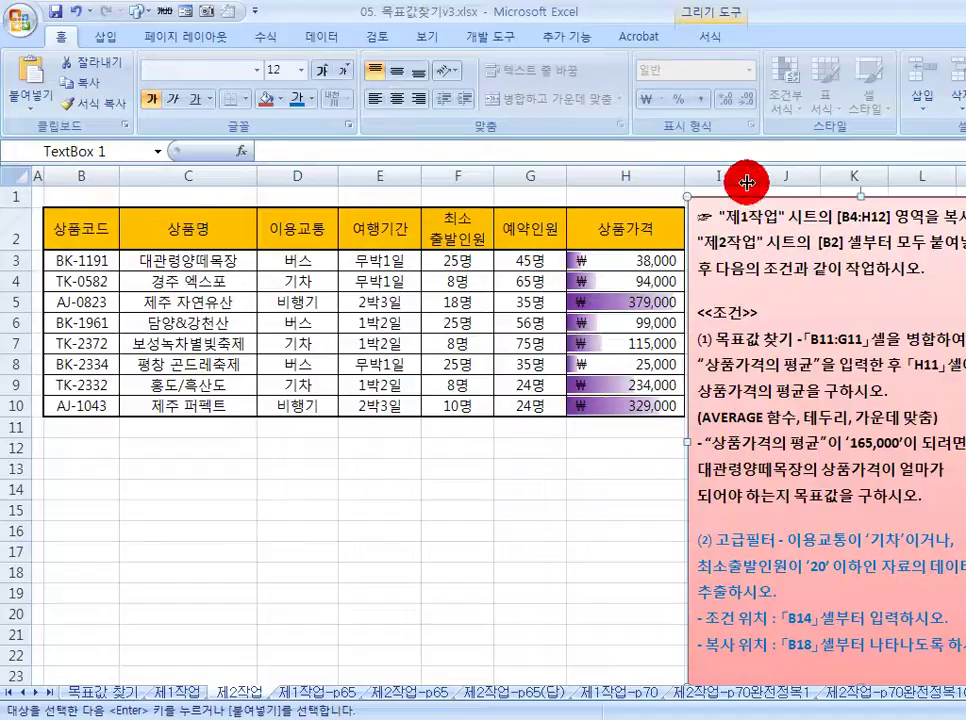
pyautogui.moveTo(810, 194); pyautogui.dragTo(770, 178)
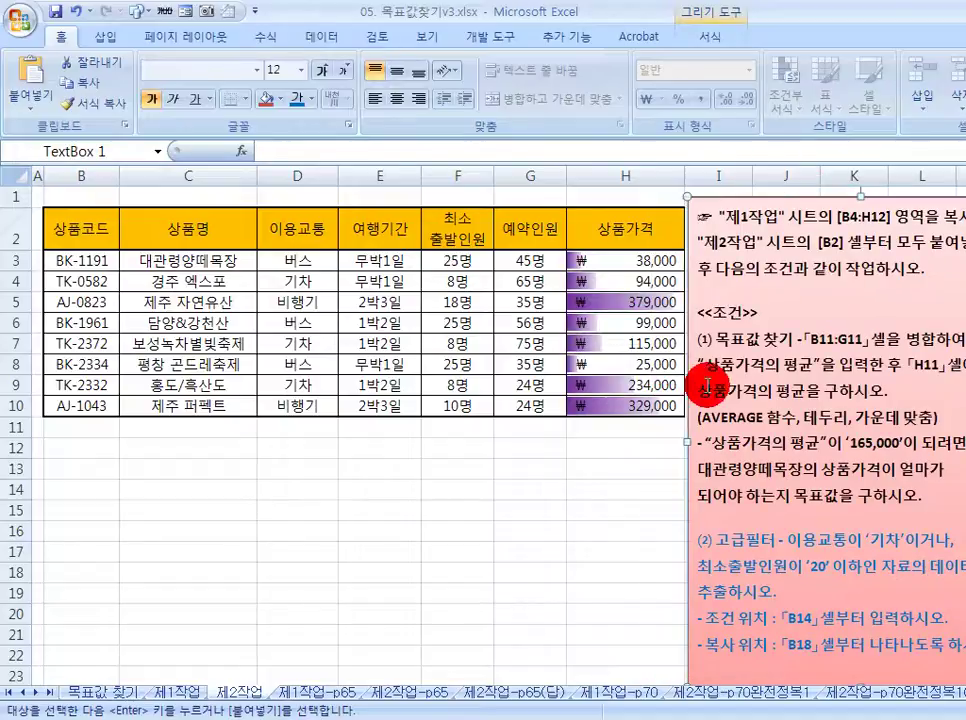
pyautogui.click(568, 468)
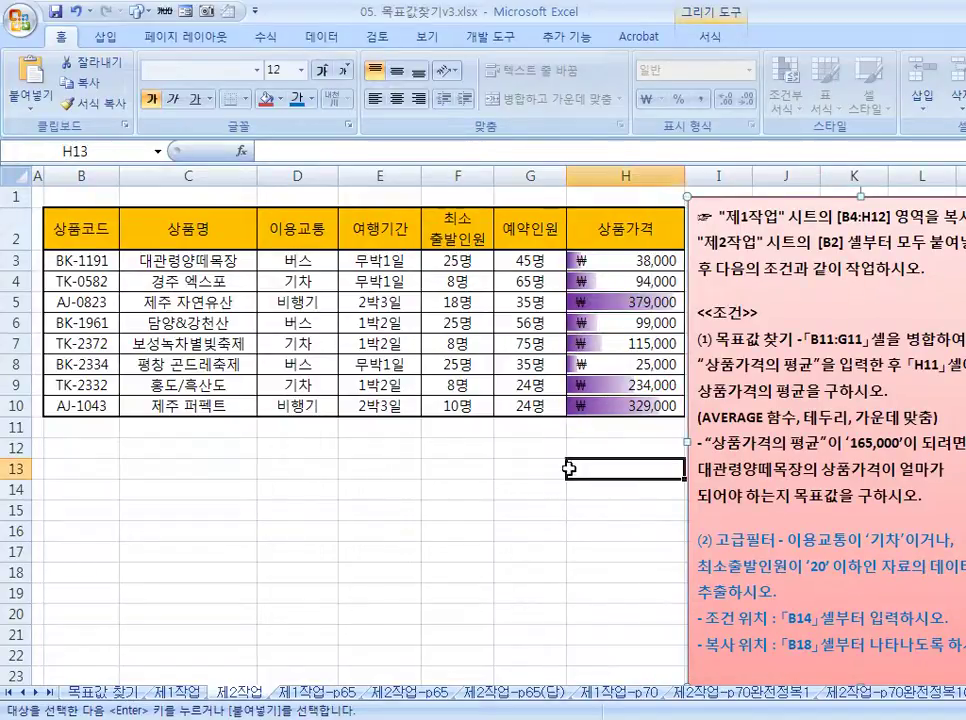
# Step: Examine condition (1) in the instruction box for the range to merge, the label text and the cell for the average
pyautogui.click(815, 336)
pyautogui.doubleClick(850, 338)
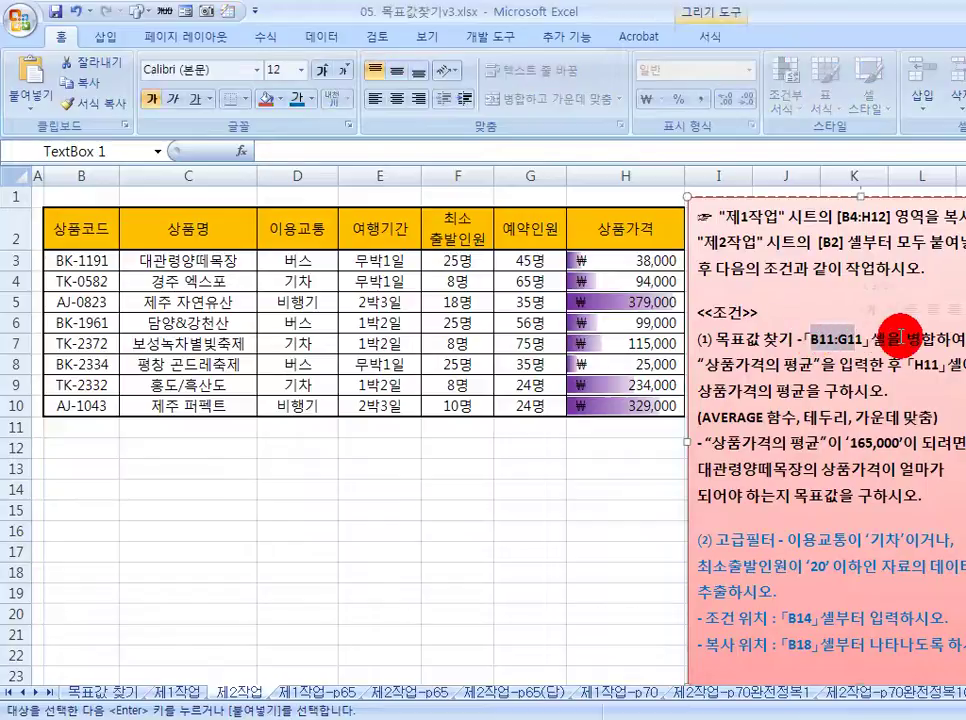
pyautogui.click(698, 352)
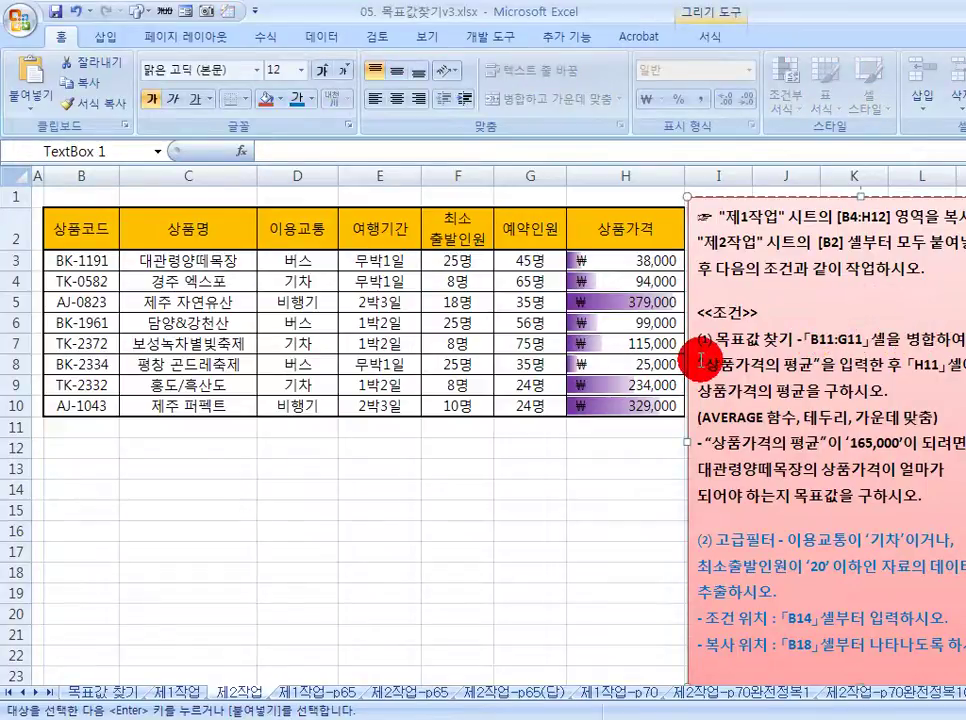
pyautogui.moveTo(705, 360); pyautogui.dragTo(802, 364)
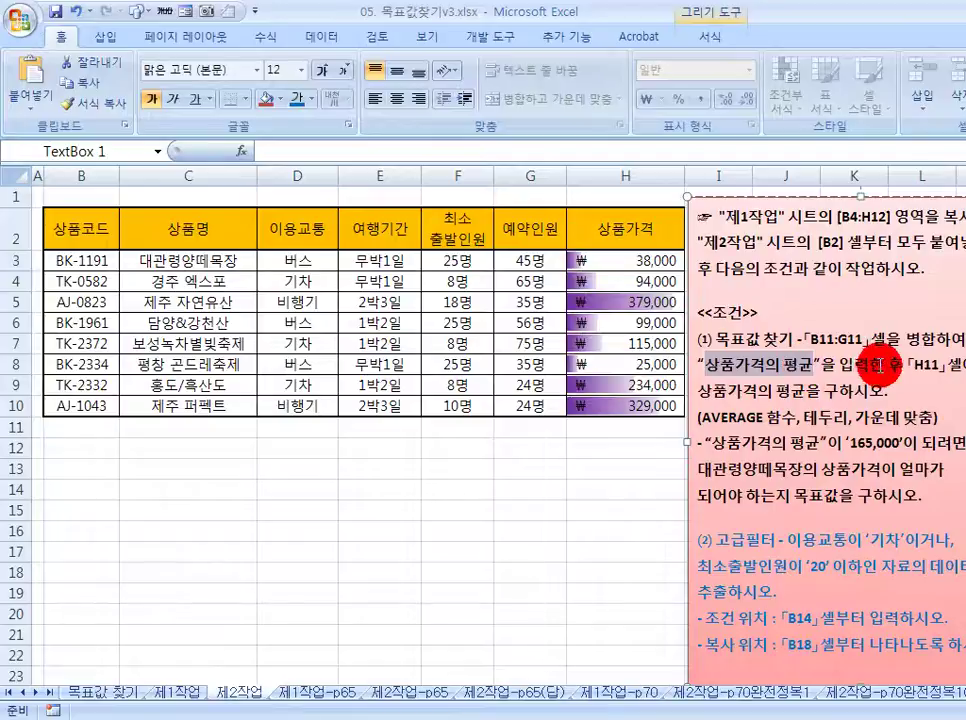
pyautogui.click(928, 366)
pyautogui.doubleClick(916, 366)
pyautogui.moveTo(718, 375)
pyautogui.mouseDown()
pyautogui.moveTo(760, 388)
pyautogui.moveTo(893, 388)
pyautogui.moveTo(894, 340)
pyautogui.moveTo(965, 339)
pyautogui.mouseUp()
pyautogui.click(884, 388)
pyautogui.moveTo(811, 361); pyautogui.dragTo(813, 362)
pyautogui.moveTo(706, 361)
pyautogui.mouseDown()
pyautogui.moveTo(899, 362)
pyautogui.moveTo(783, 335)
pyautogui.moveTo(808, 339)
pyautogui.mouseUp()
pyautogui.click(384, 447)
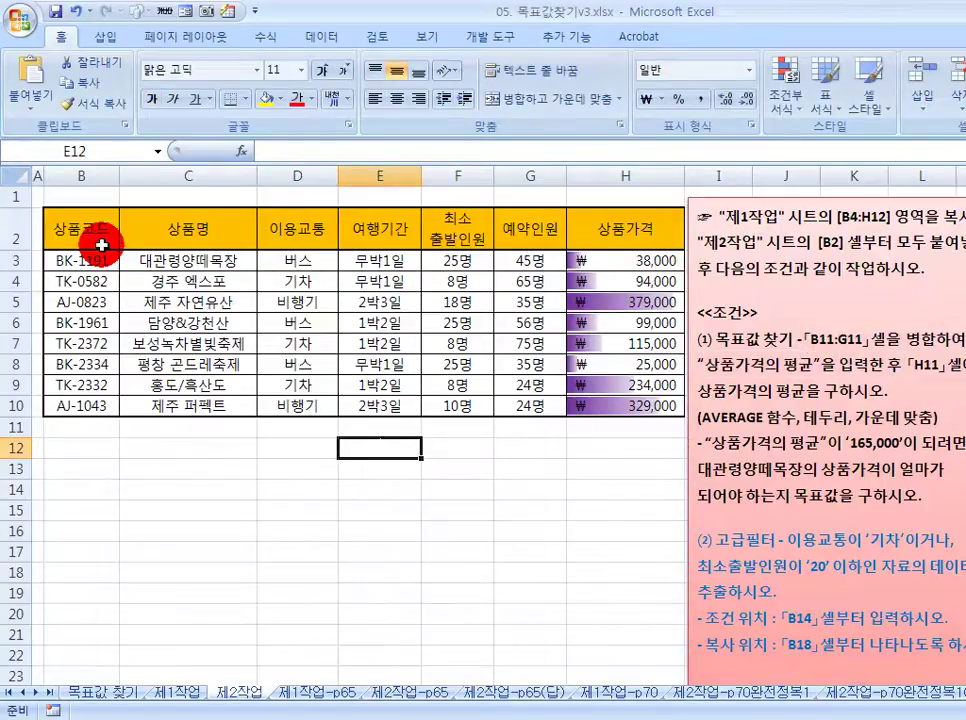
# Step: Merge and center the range B11:G11 below the table
pyautogui.click(68, 424)
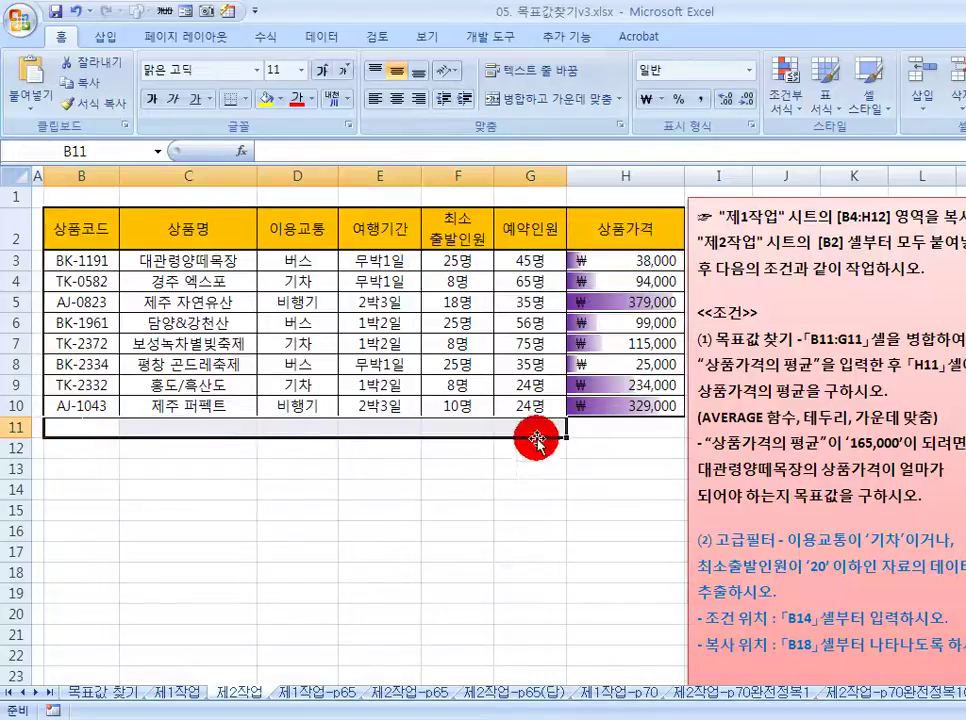
pyautogui.moveTo(147, 431); pyautogui.dragTo(477, 442)
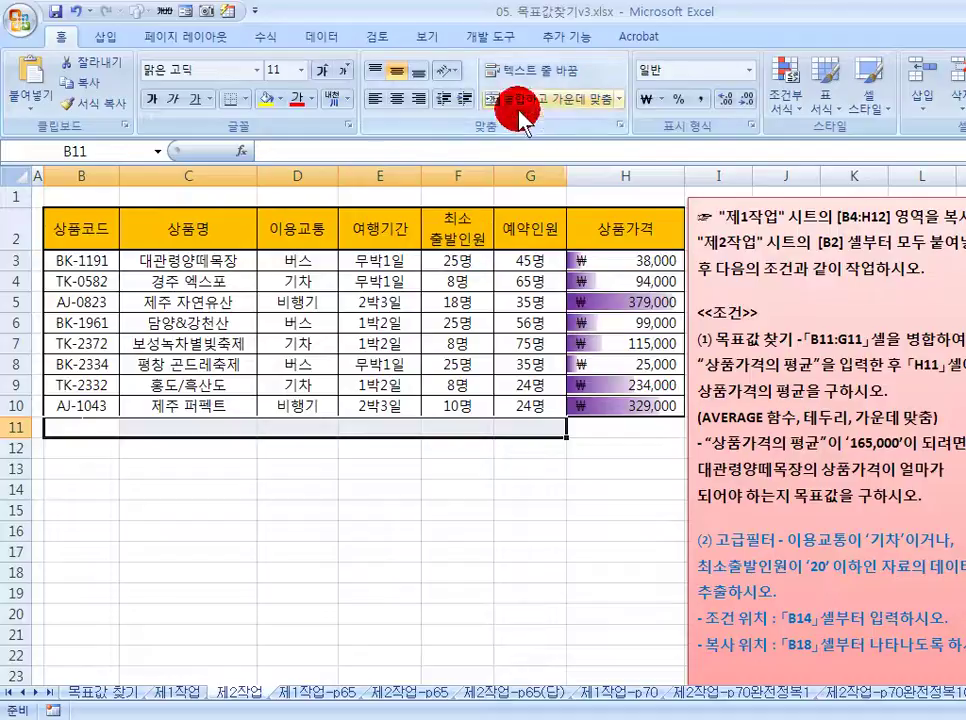
pyautogui.click(545, 108)
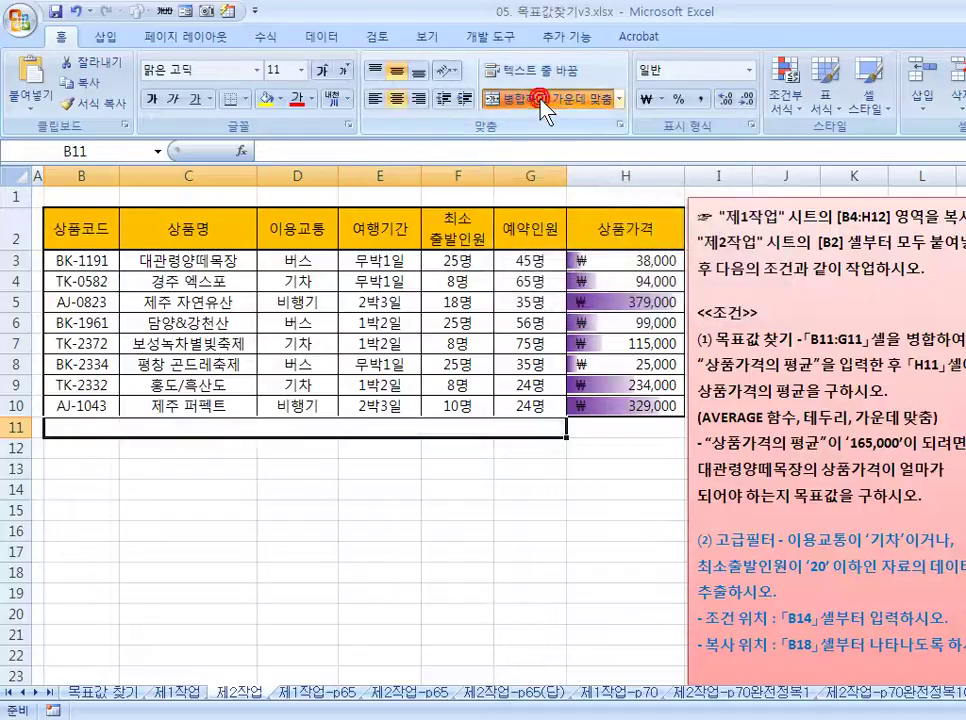
# Step: Enter the label "상품가격의 평균" in the merged cell B11:G11
pyautogui.click(390, 425)
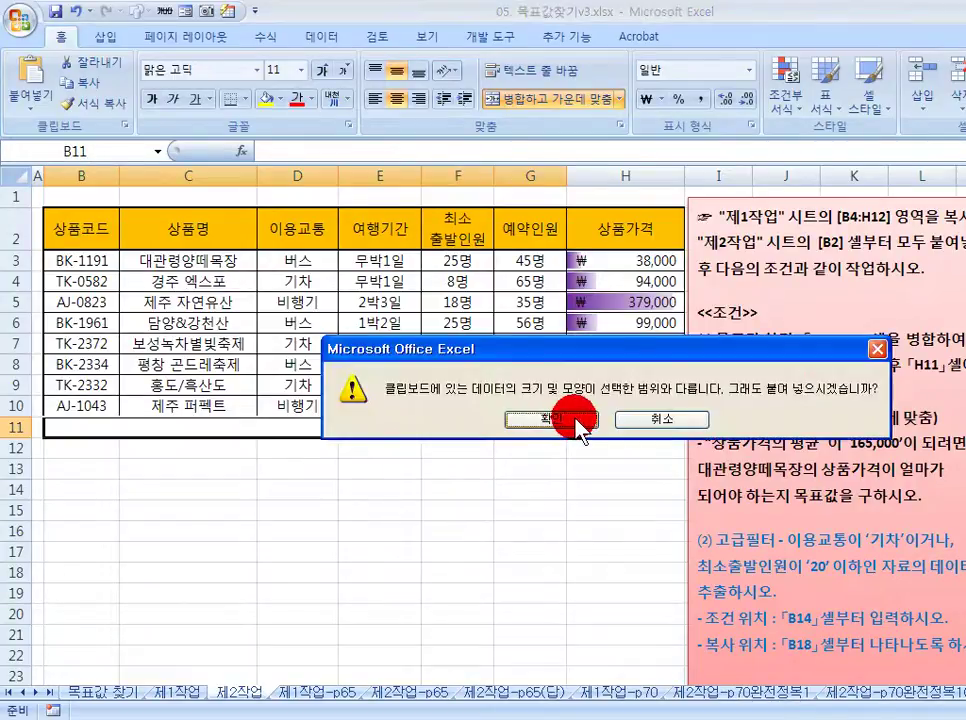
pyautogui.click(577, 420)
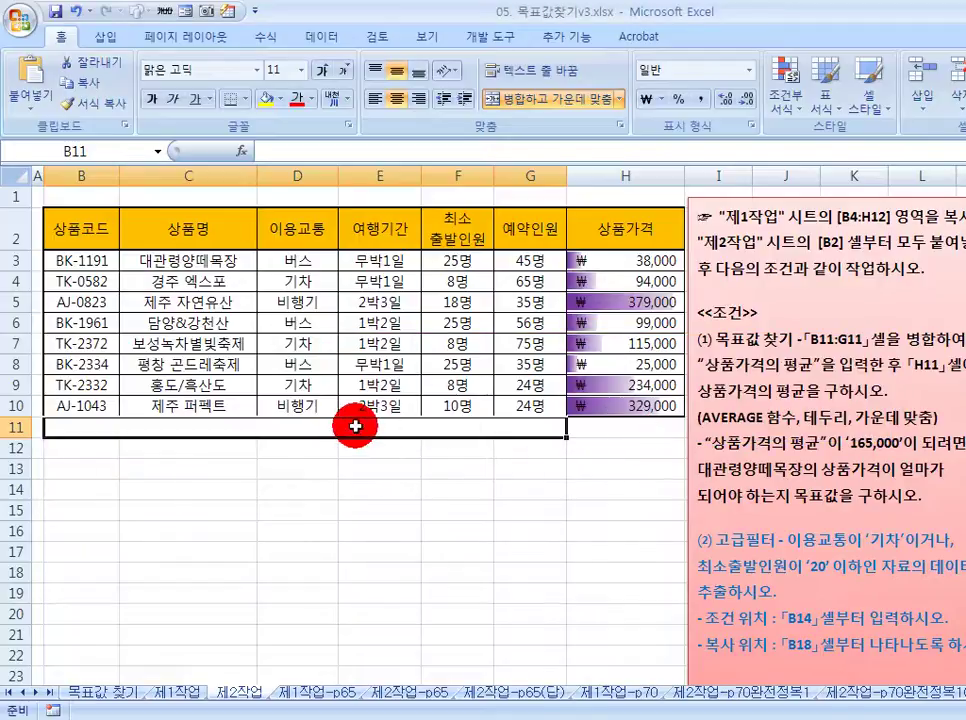
pyautogui.write('ㅅㅏ')
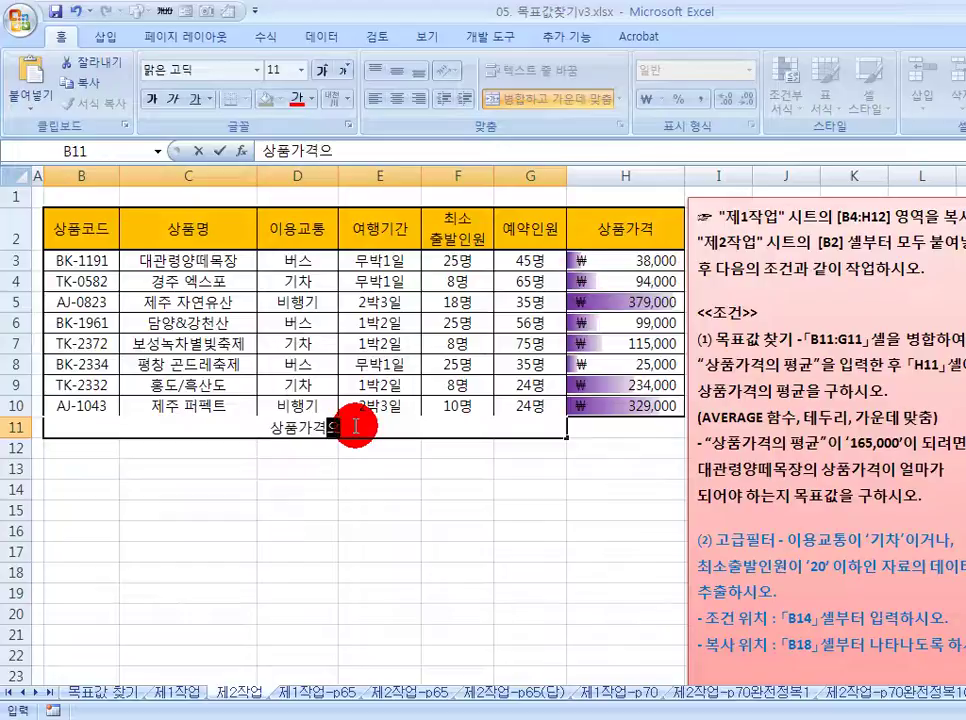
pyautogui.press('Tab')
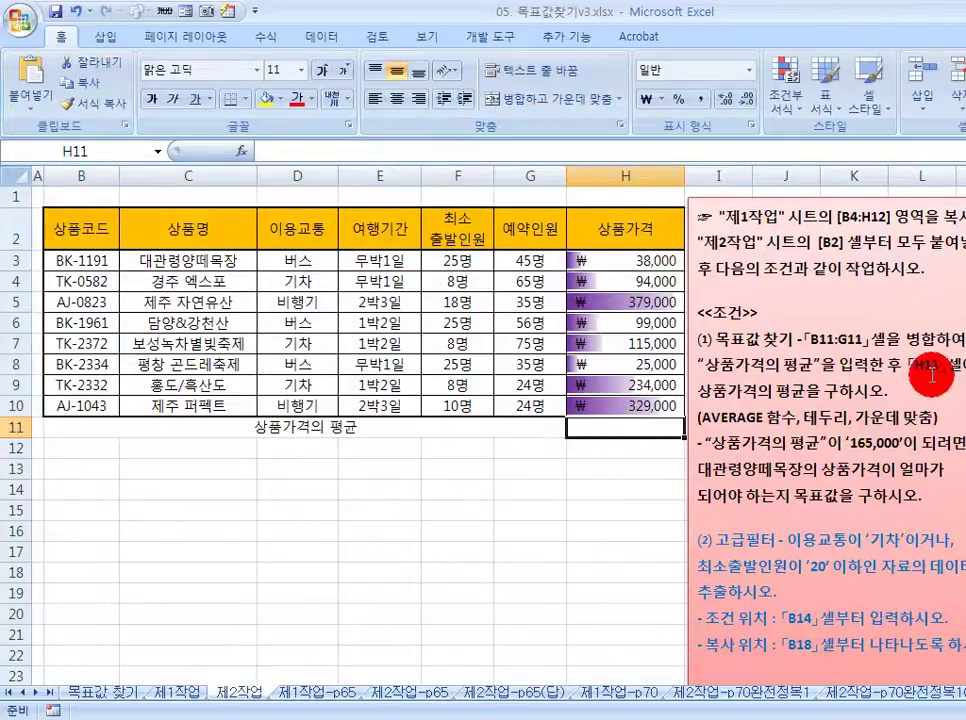
# Step: Check the instruction box for the cell and function required for the average, and select H11
pyautogui.click(692, 365)
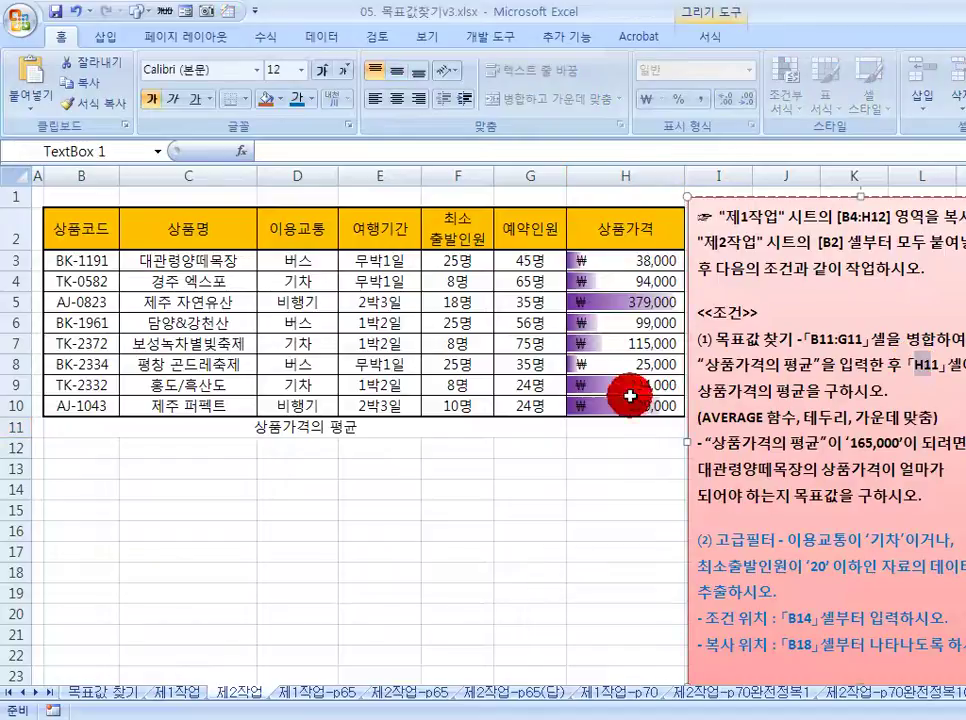
pyautogui.click(610, 424)
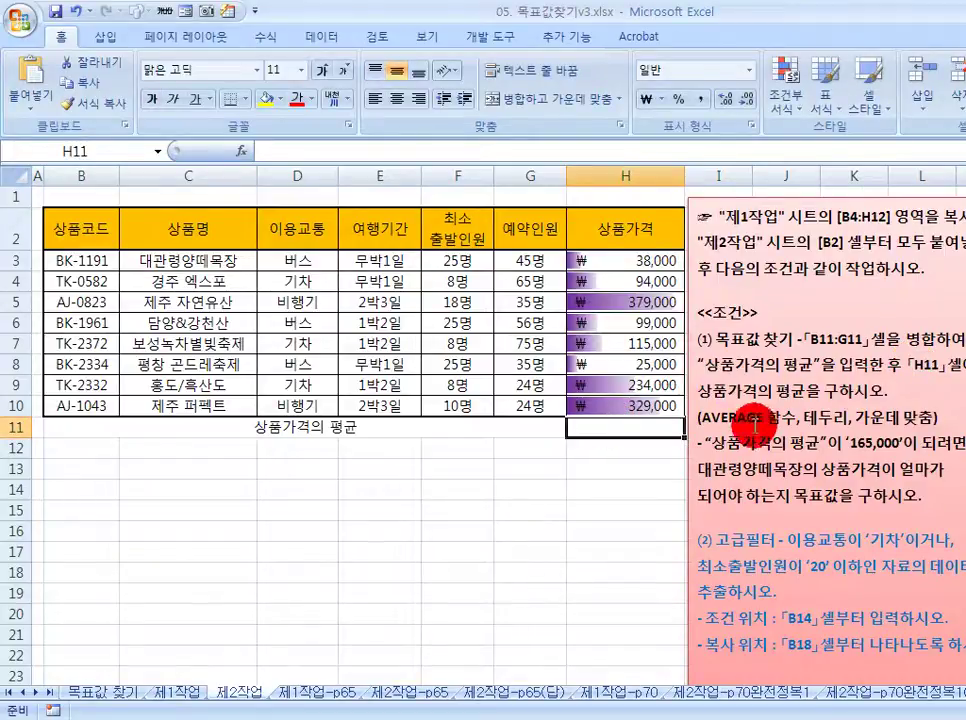
pyautogui.click(686, 422)
pyautogui.moveTo(686, 422); pyautogui.dragTo(763, 416)
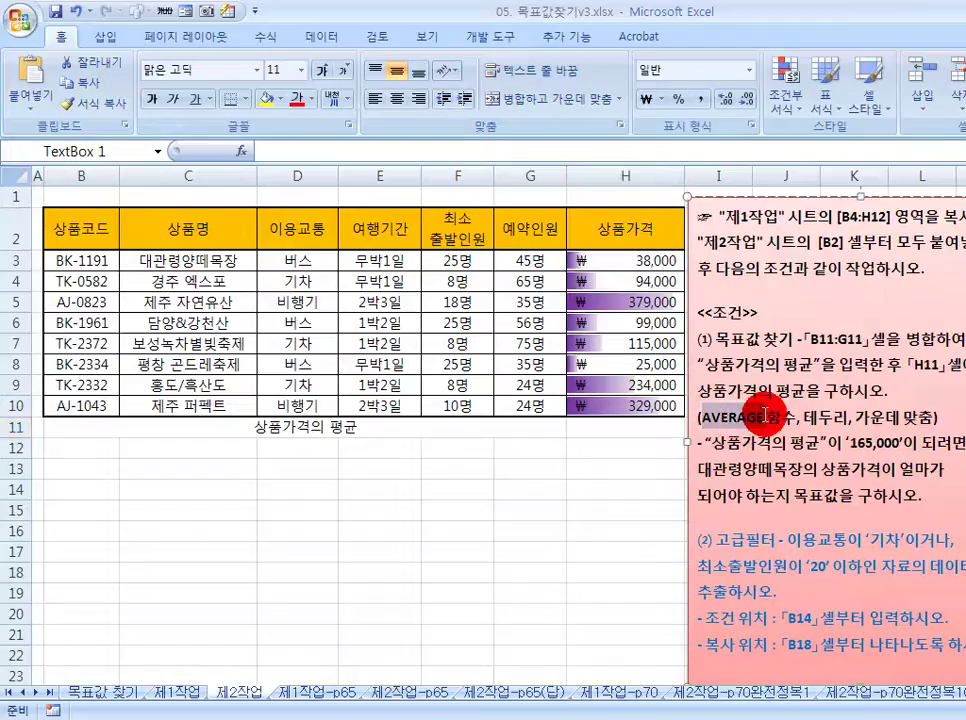
pyautogui.click(638, 429)
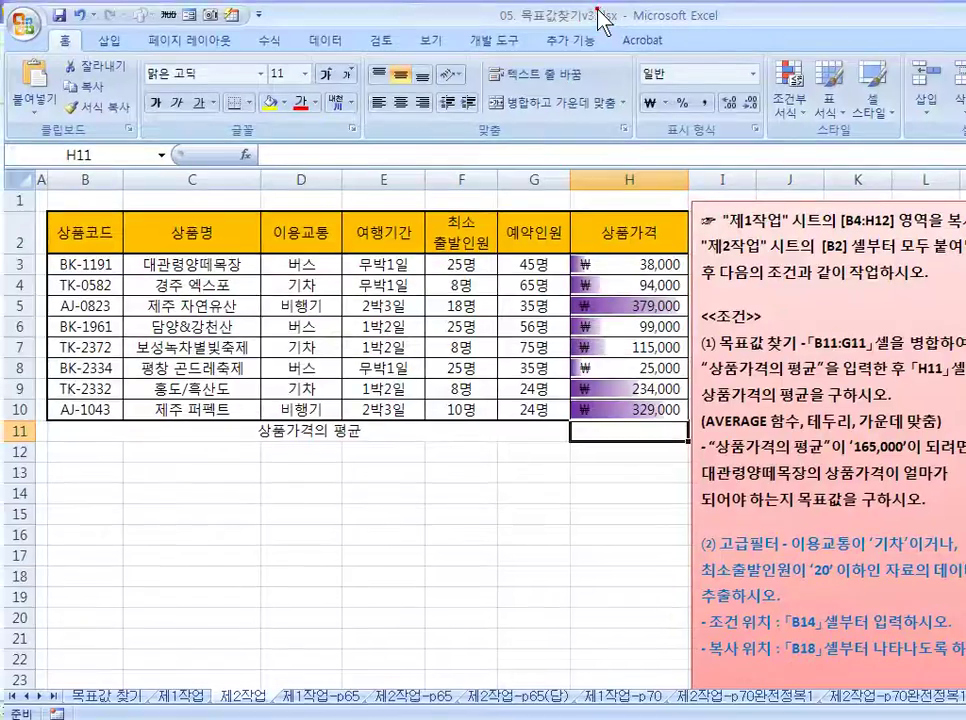
# Step: Calculate the average of the product prices in H3:H10 in cell H11 with the AVERAGE function
pyautogui.doubleClick(600, 18)
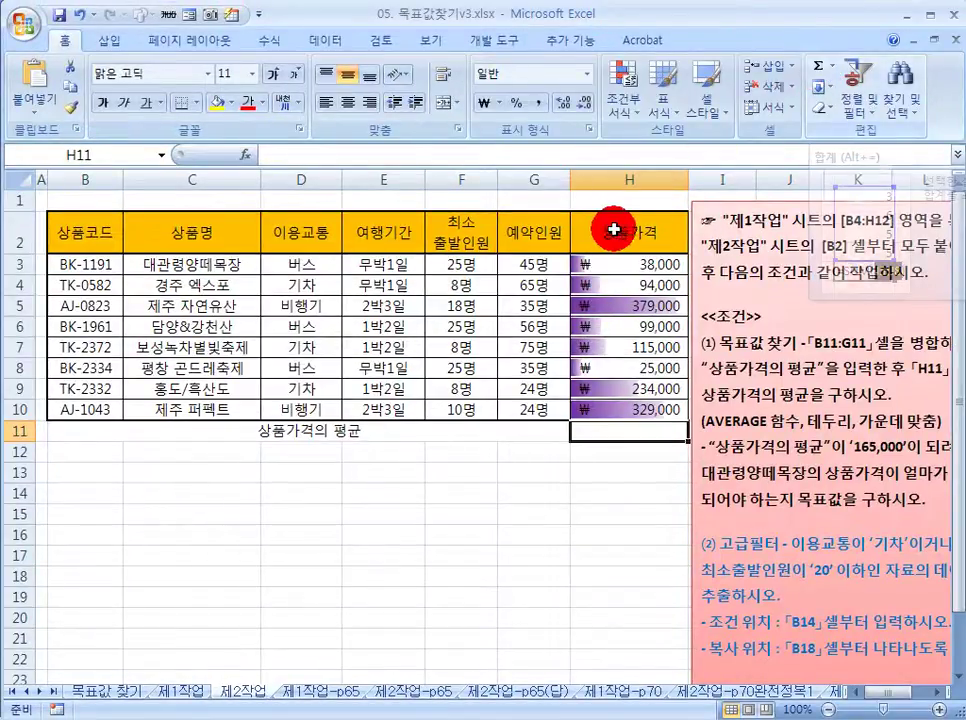
pyautogui.click(583, 530)
pyautogui.moveTo(614, 256); pyautogui.dragTo(598, 430)
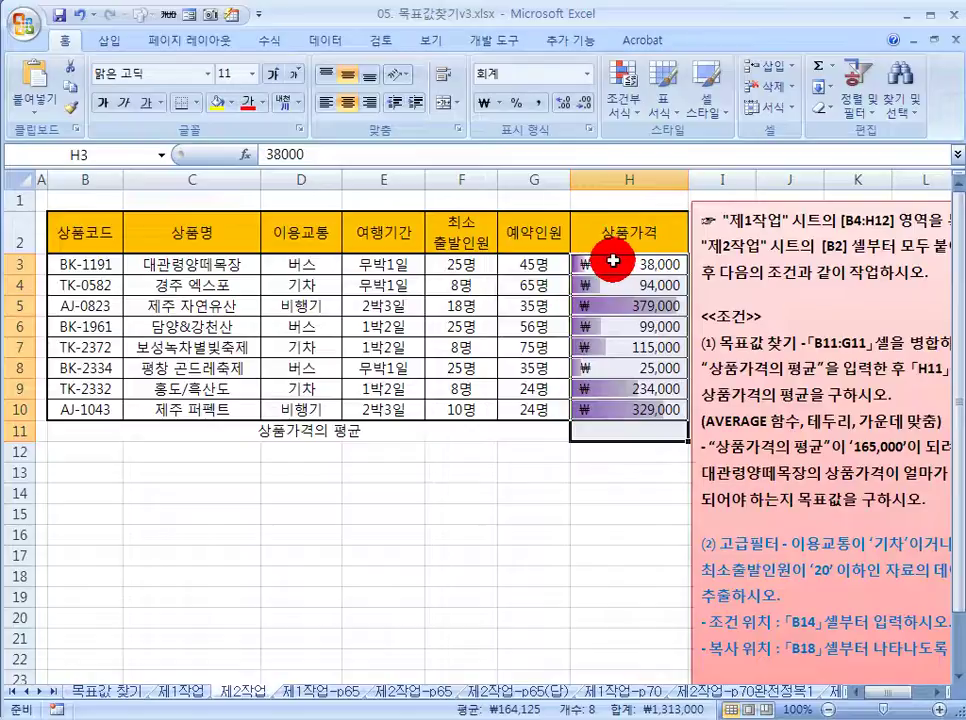
pyautogui.moveTo(613, 261); pyautogui.dragTo(610, 437)
pyautogui.moveTo(614, 259); pyautogui.dragTo(606, 429)
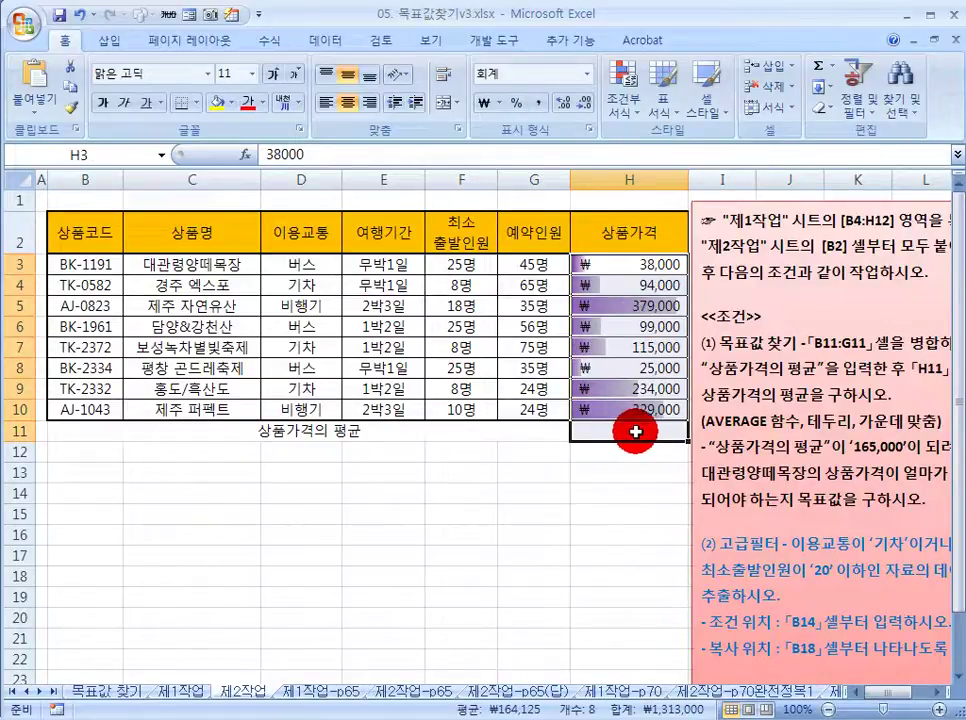
pyautogui.click(834, 67)
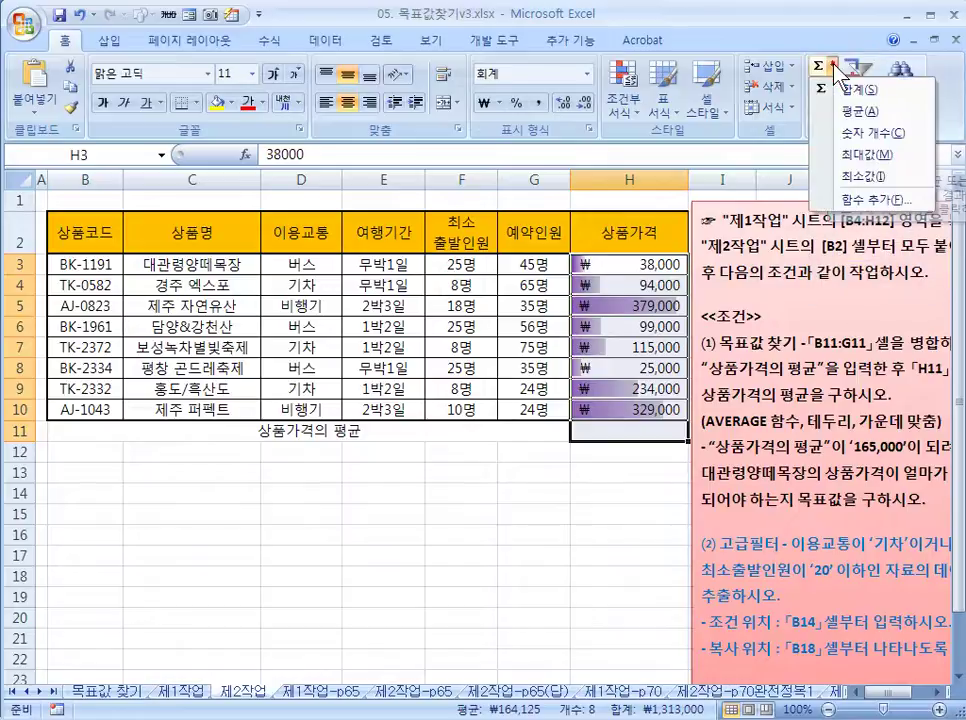
pyautogui.click(876, 112)
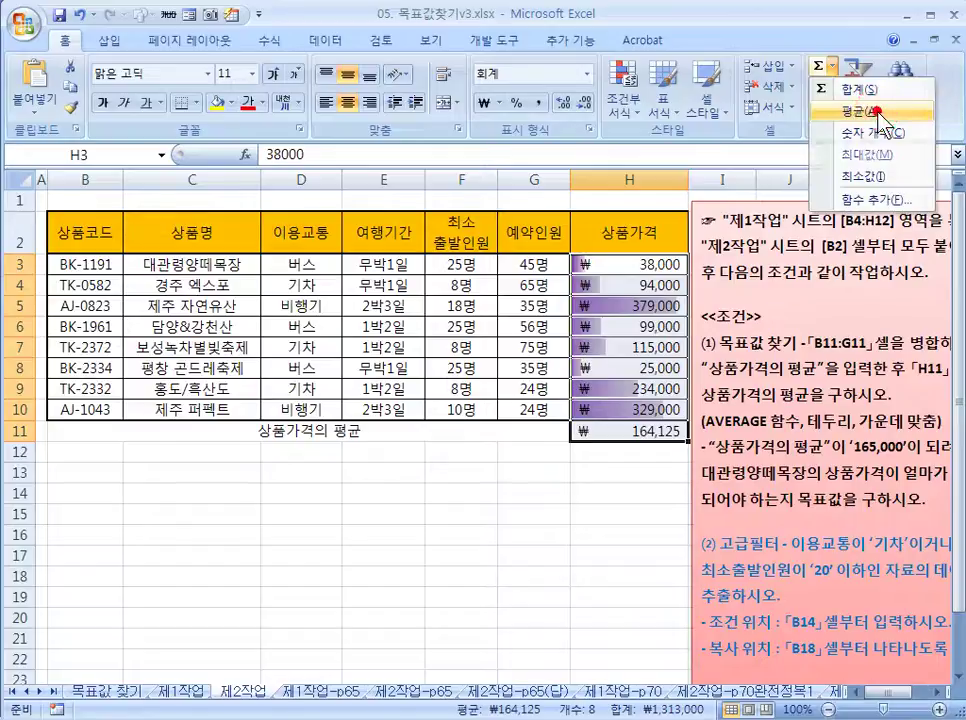
# Step: Review the average formula in H11 and its cell range, leaving it unaltered
pyautogui.click(621, 432)
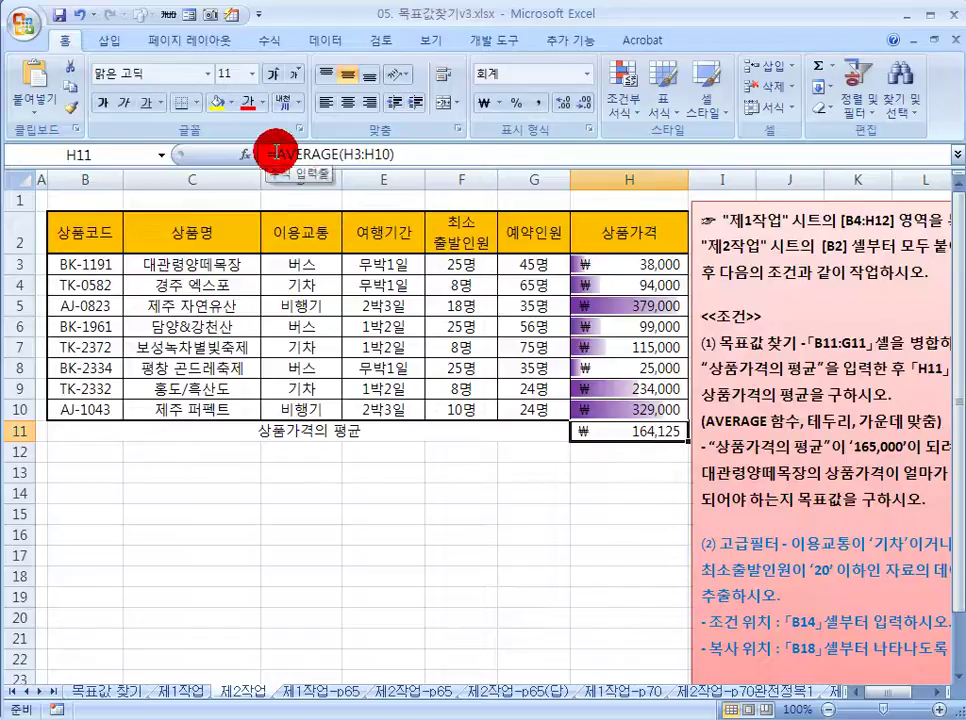
pyautogui.moveTo(348, 153); pyautogui.dragTo(392, 154)
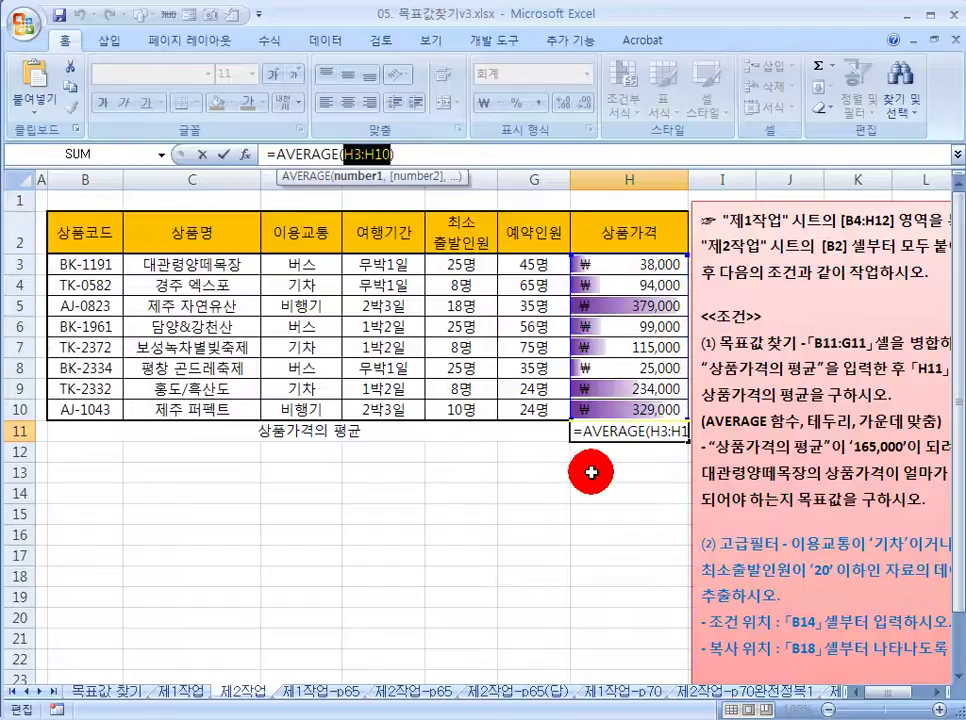
pyautogui.hotkey('ctrl', 'Return')
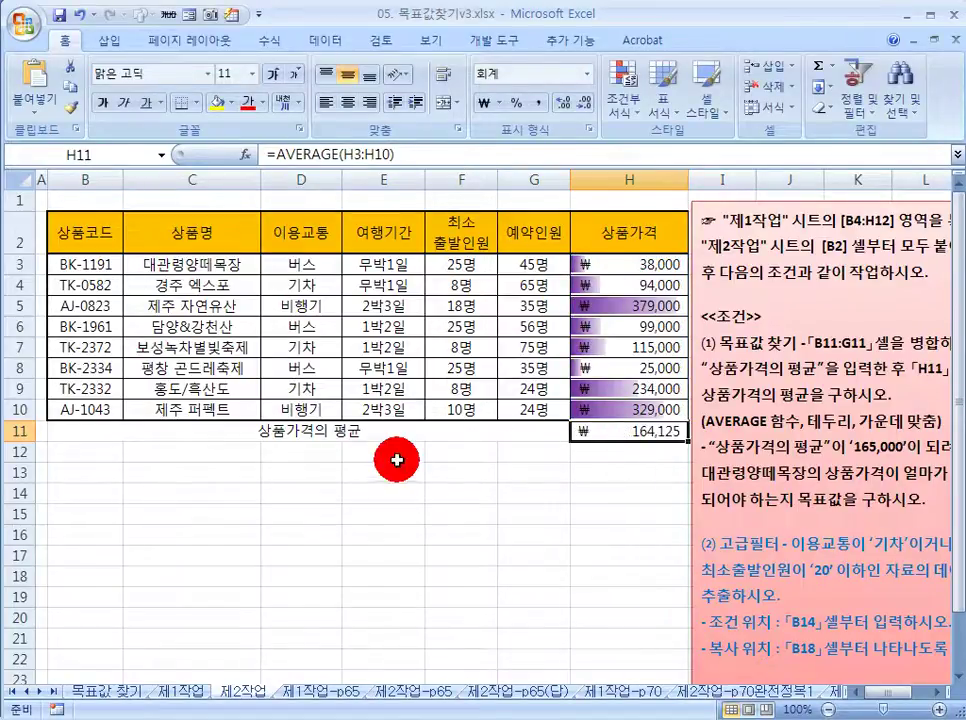
pyautogui.click(372, 486)
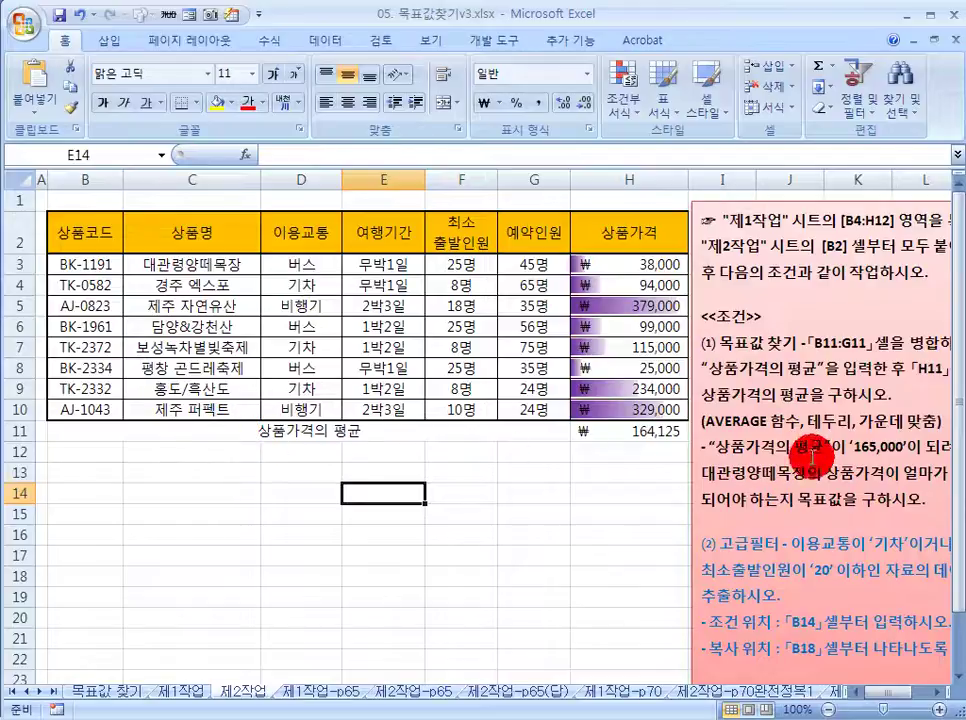
# Step: Check the instruction box for the required border and alignment, and try to center the average in H11
pyautogui.click(806, 421)
pyautogui.doubleClick(806, 421)
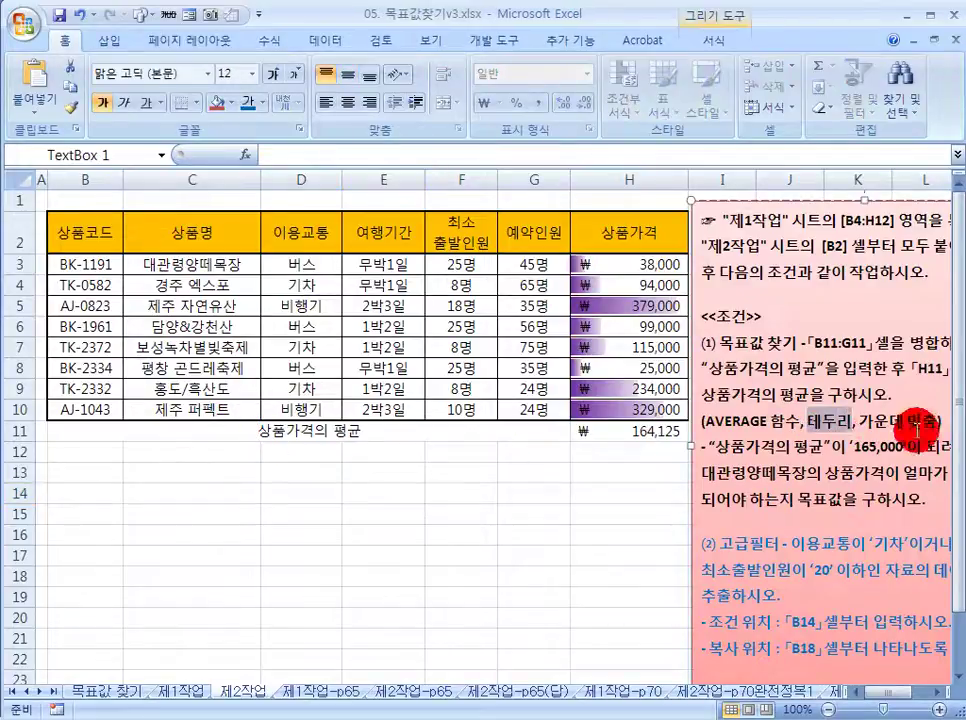
pyautogui.click(711, 384)
pyautogui.click(537, 492)
pyautogui.click(612, 429)
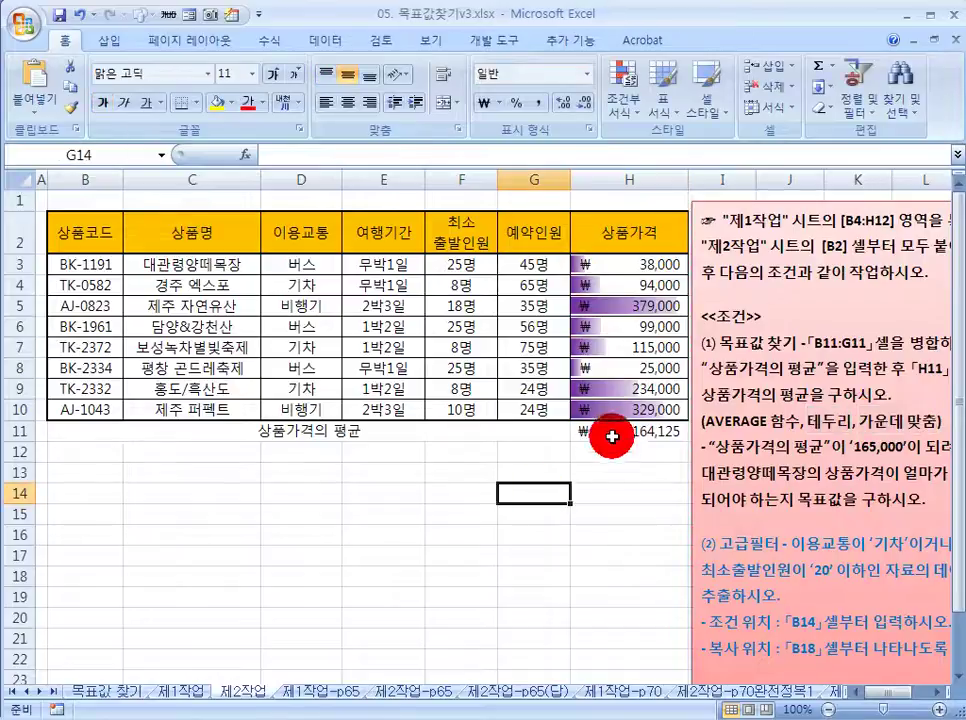
pyautogui.click(348, 103)
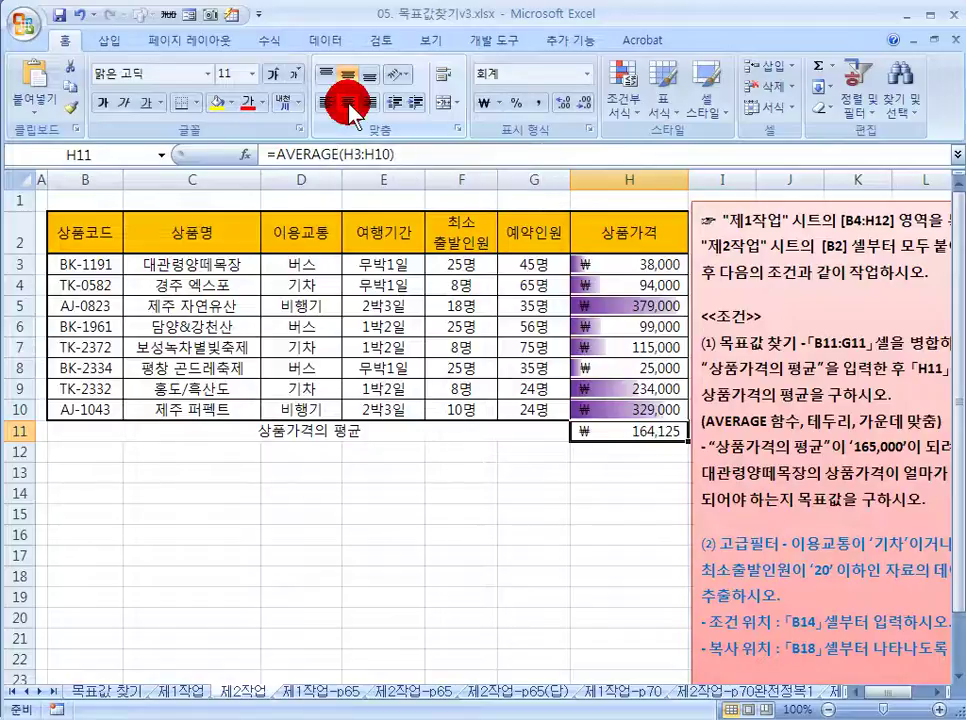
pyautogui.click(385, 453)
# Step: Apply all borders to the average row B11:H11
pyautogui.click(178, 431)
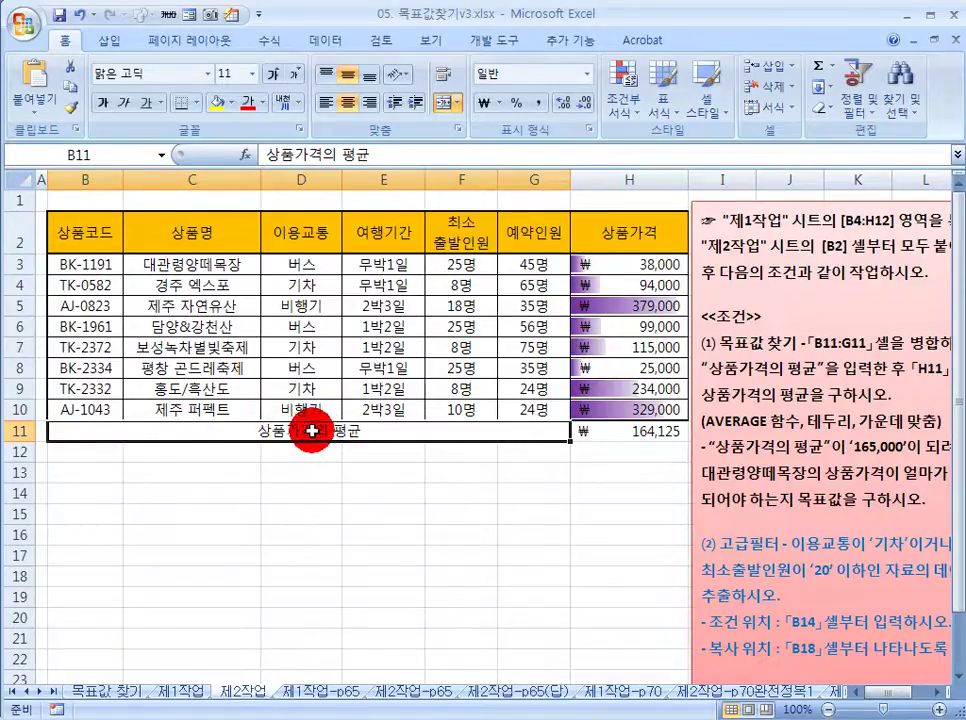
pyautogui.click(232, 495)
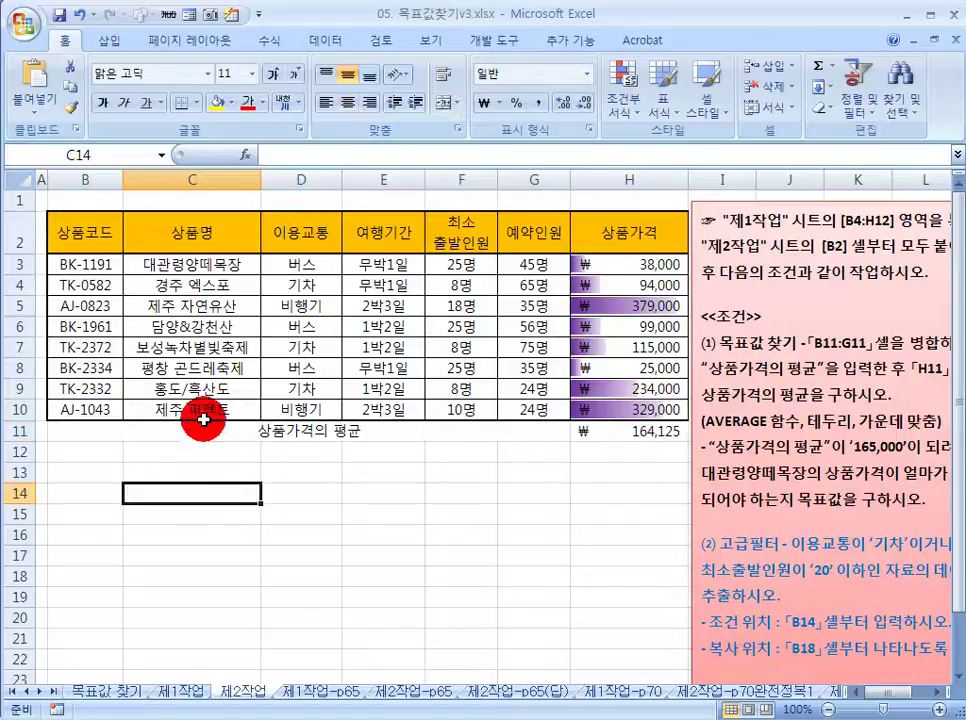
pyautogui.moveTo(177, 425); pyautogui.dragTo(612, 430)
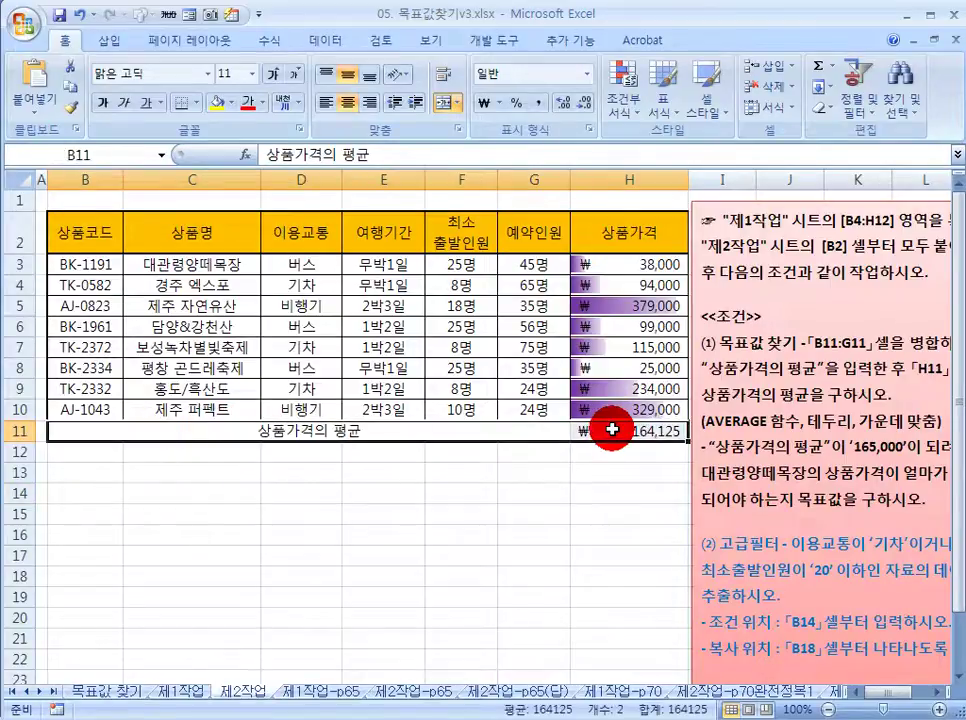
pyautogui.click(200, 103)
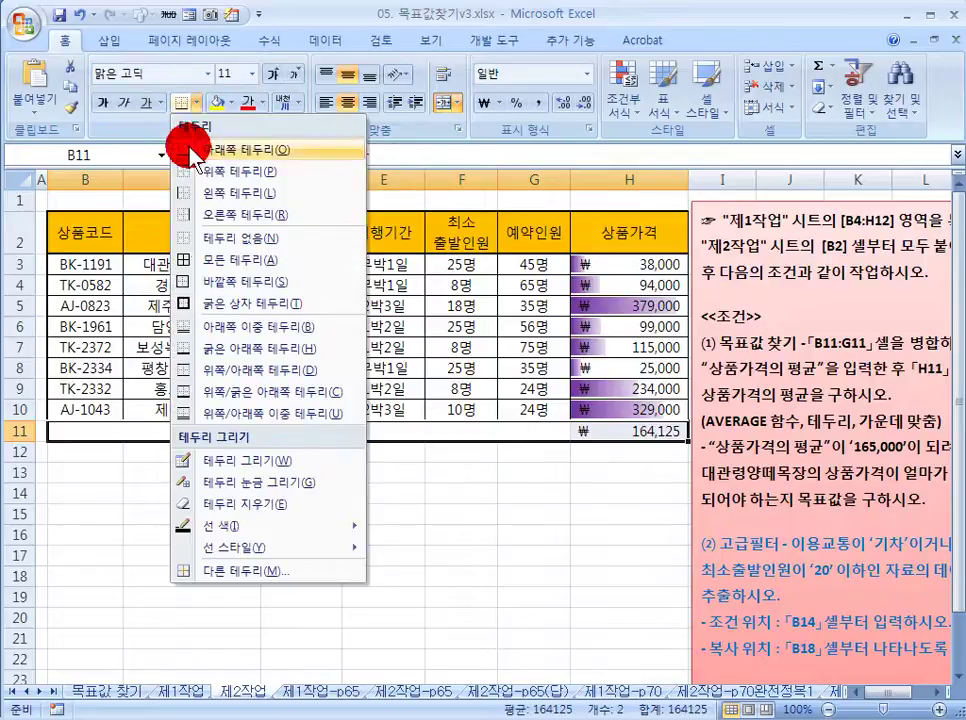
pyautogui.click(243, 262)
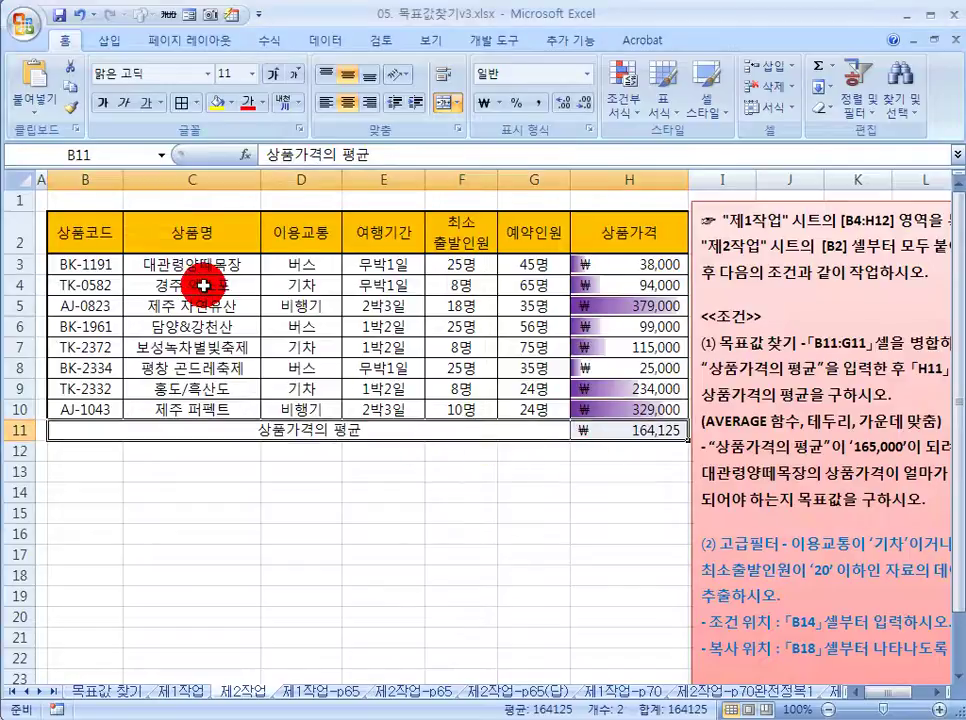
# Step: Add a thick box border around the average row B11:H11
pyautogui.click(94, 238)
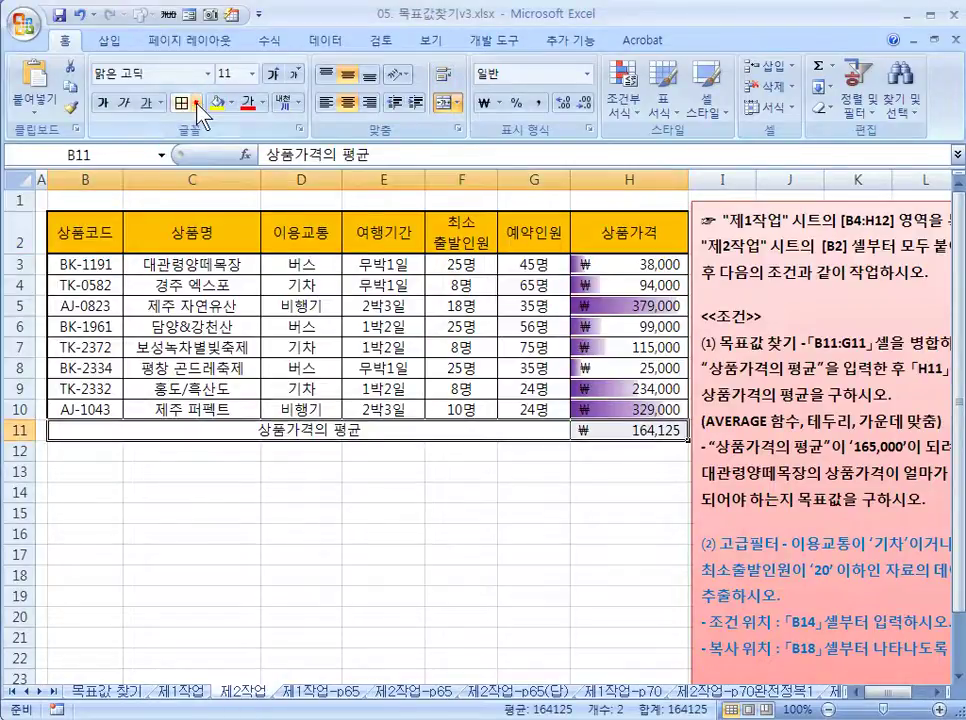
pyautogui.click(196, 102)
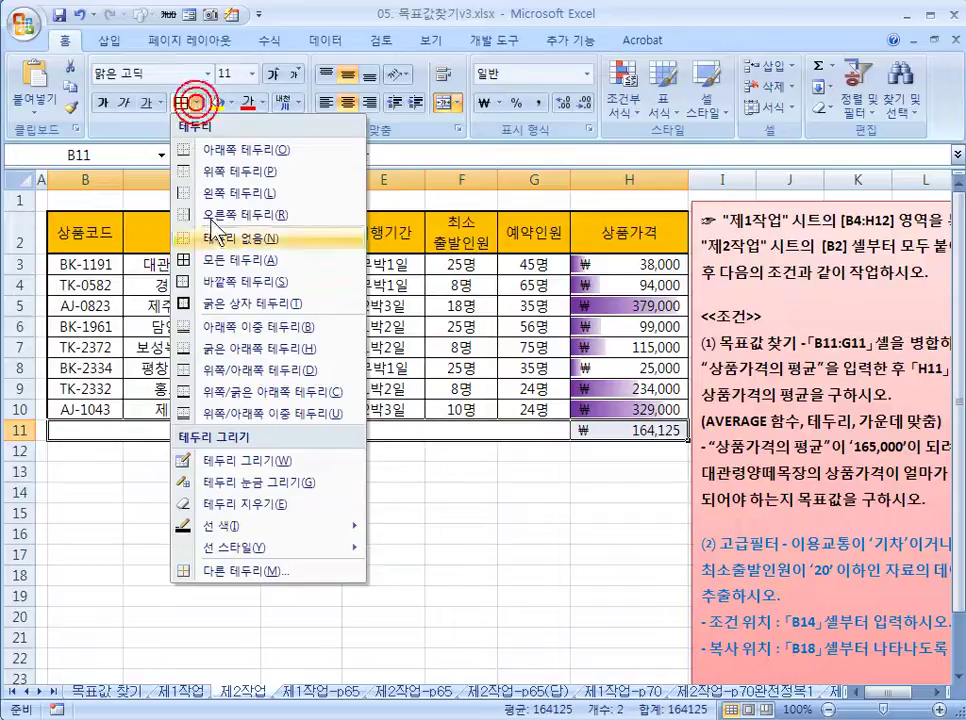
pyautogui.click(213, 305)
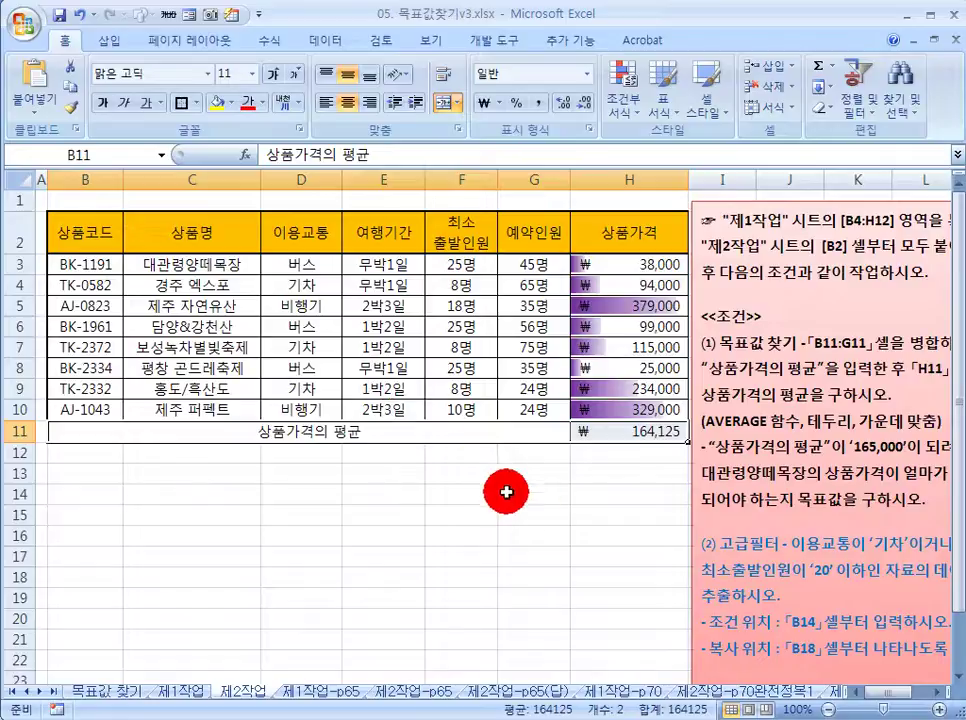
pyautogui.click(466, 476)
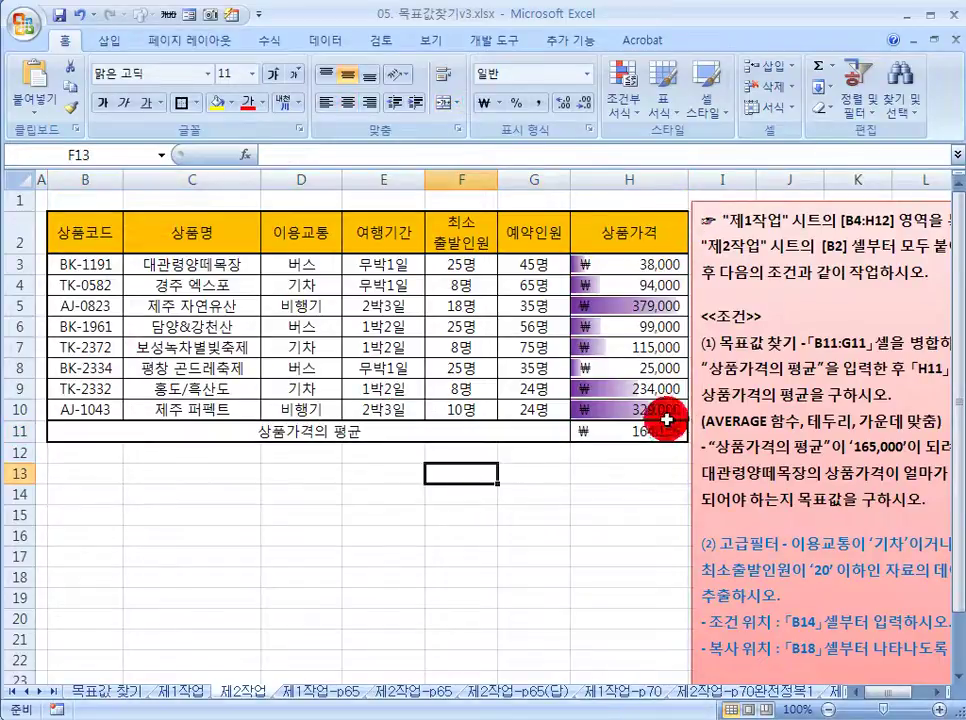
# Step: Apply the thick box border around the whole table B2:H11, including the average row
pyautogui.moveTo(80, 235); pyautogui.dragTo(623, 431)
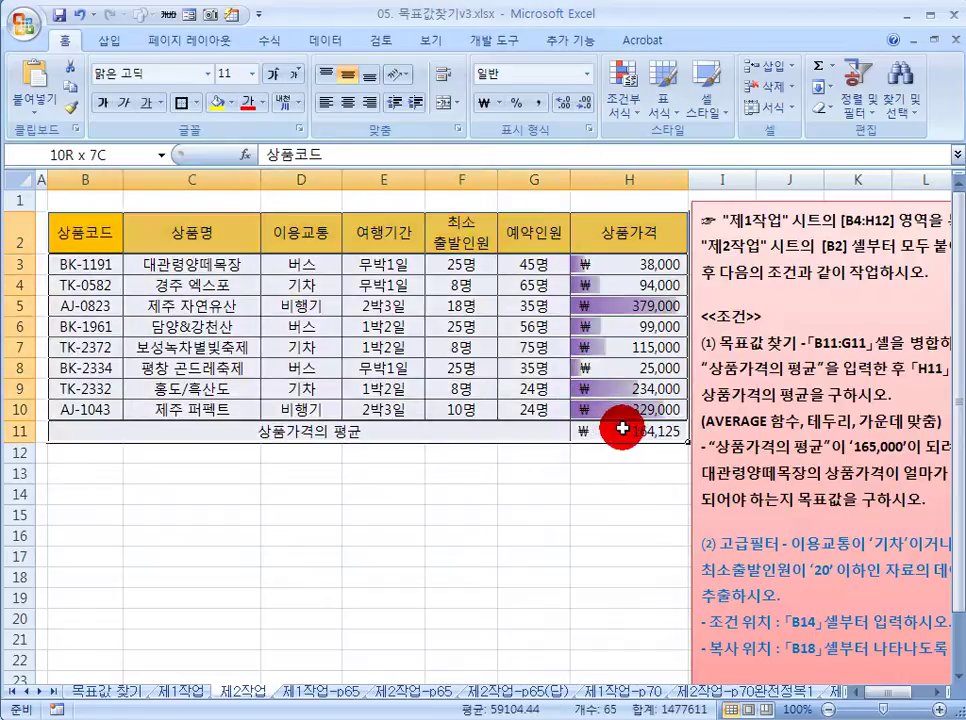
pyautogui.click(181, 103)
pyautogui.click(226, 487)
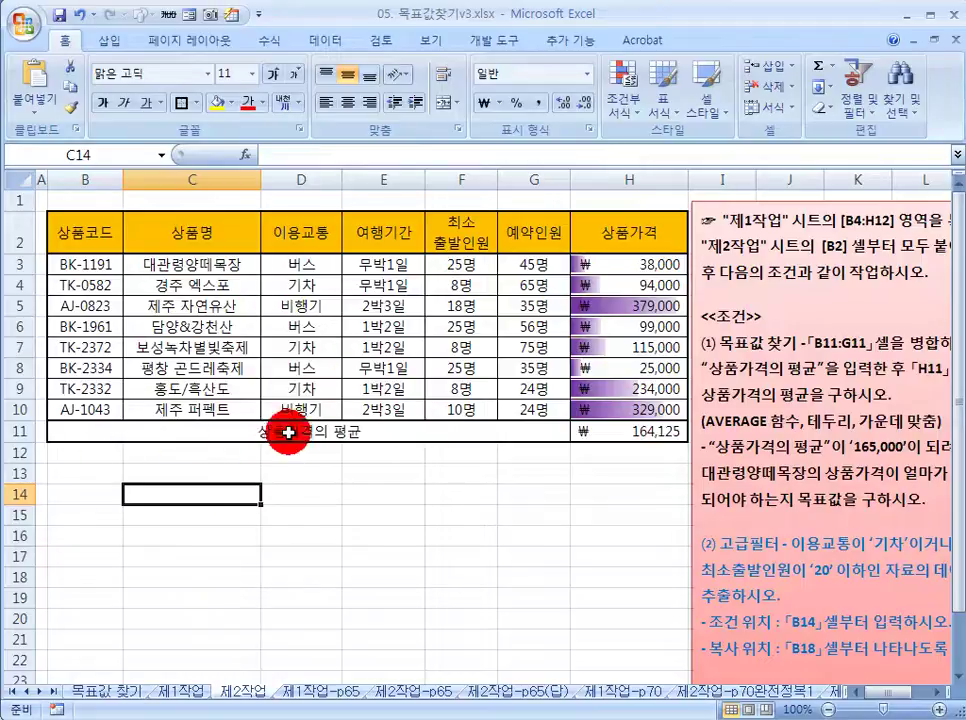
pyautogui.click(330, 472)
pyautogui.moveTo(177, 431); pyautogui.dragTo(623, 434)
pyautogui.click(248, 473)
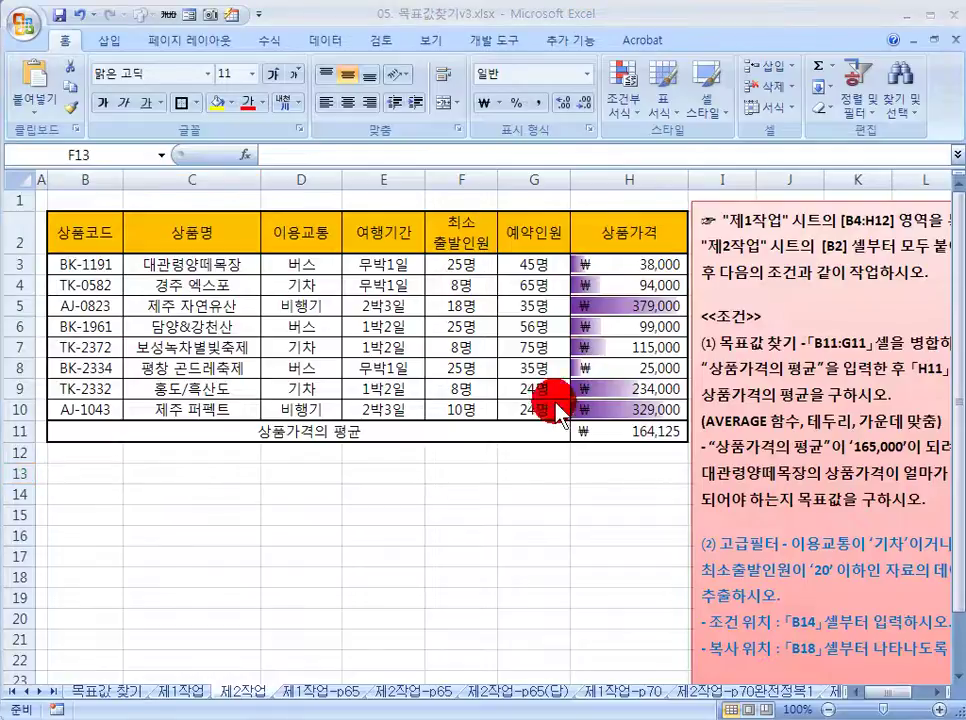
# Step: Examine the goal seek condition for the target average and the product price to vary, and locate both cells in the table
pyautogui.click(563, 453)
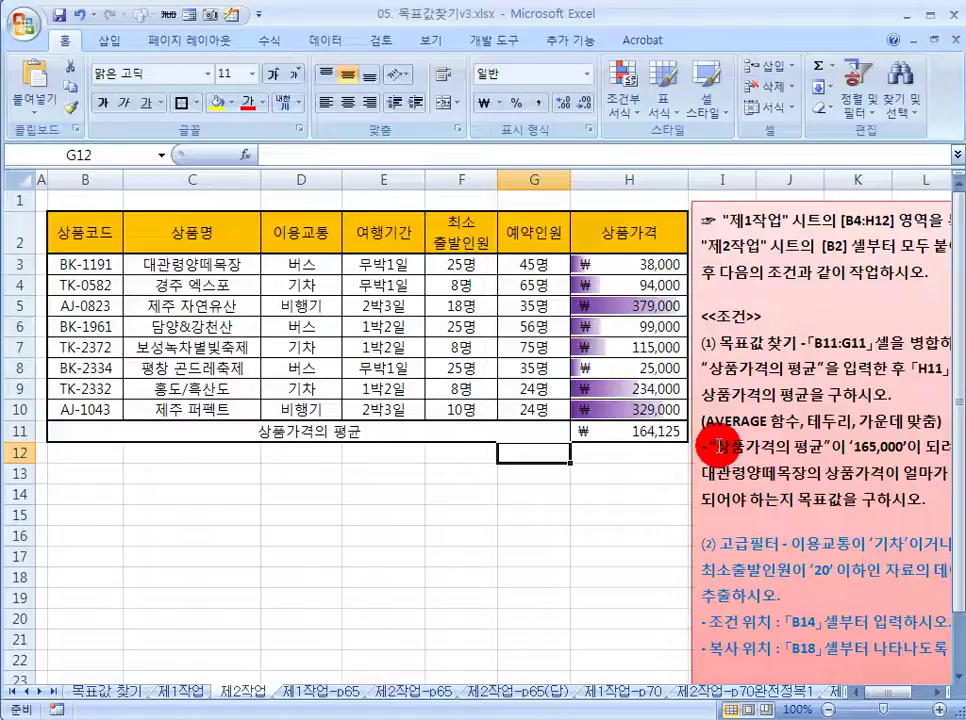
pyautogui.click(616, 432)
pyautogui.click(638, 442)
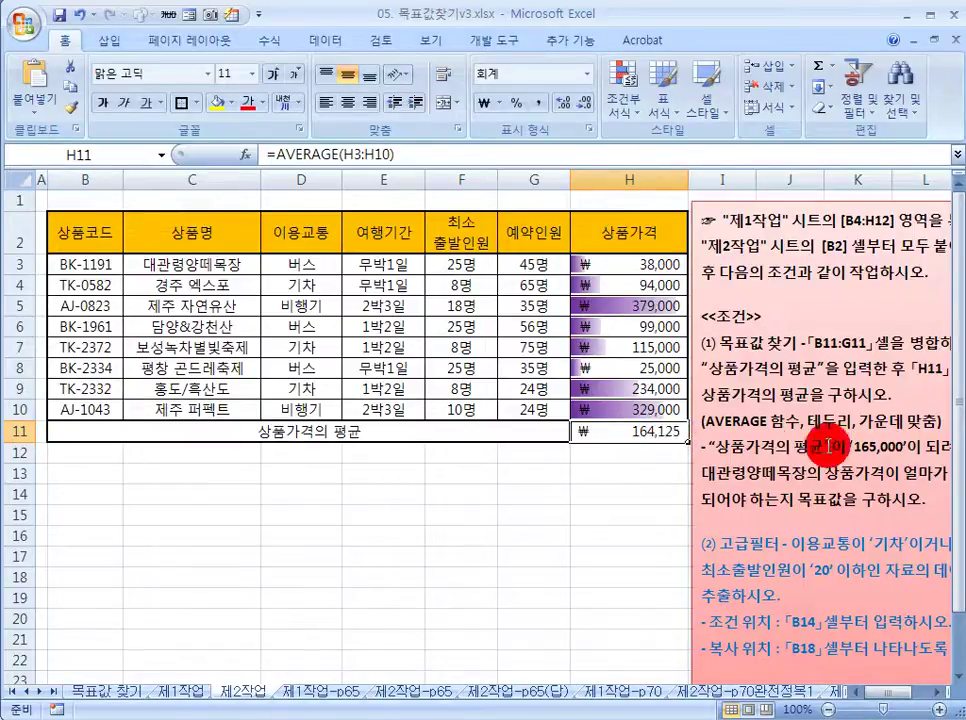
pyautogui.moveTo(855, 447); pyautogui.dragTo(900, 449)
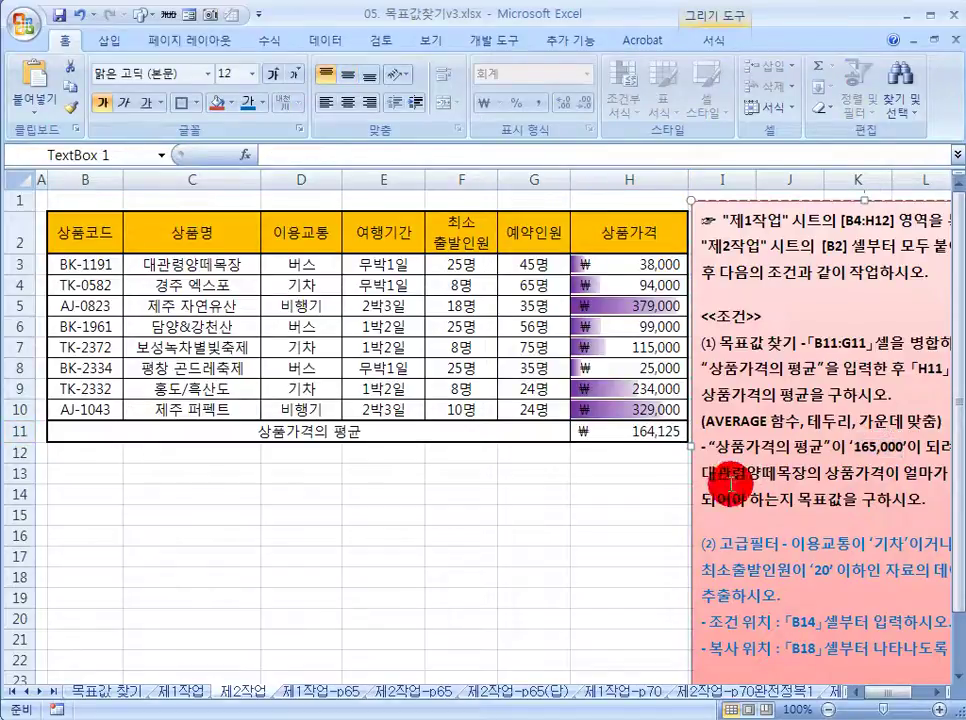
pyautogui.click(593, 496)
pyautogui.click(699, 476)
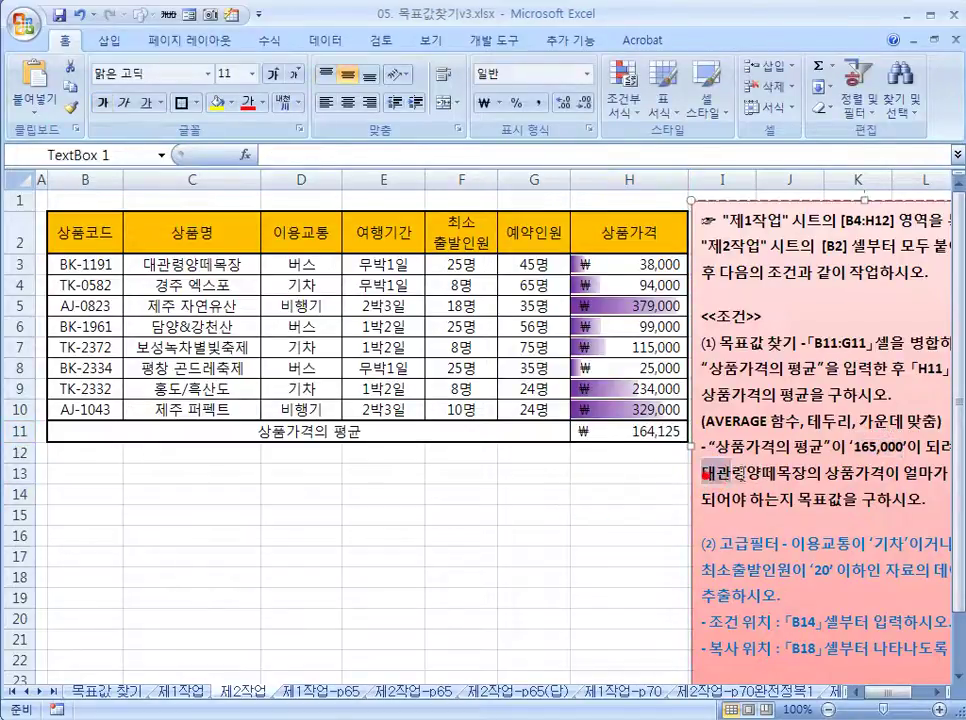
pyautogui.moveTo(706, 476); pyautogui.dragTo(787, 476)
pyautogui.click(637, 436)
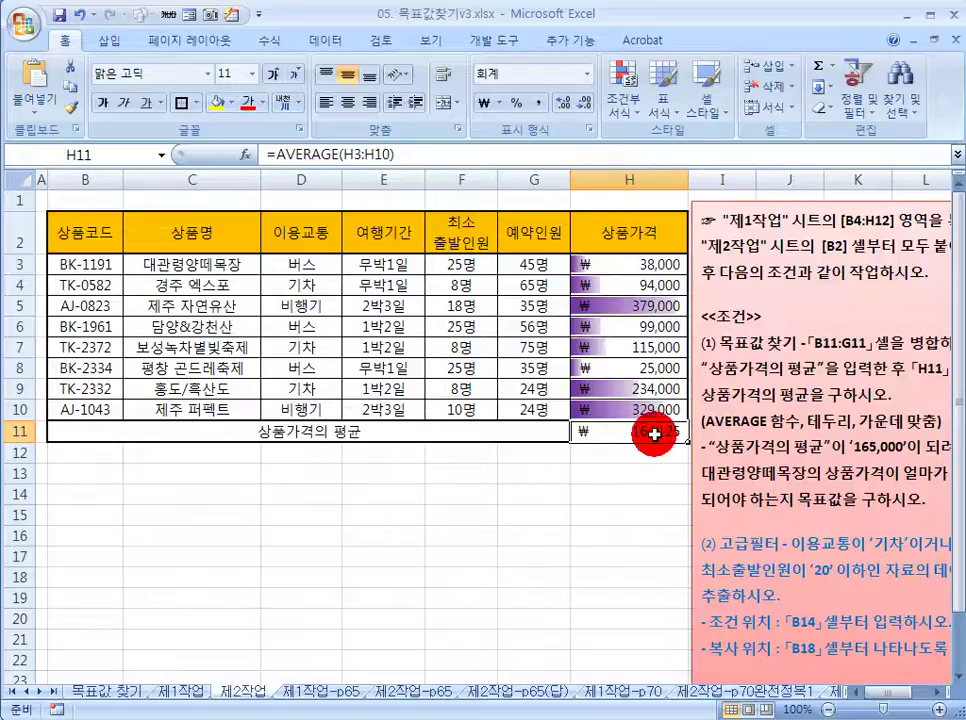
pyautogui.click(178, 265)
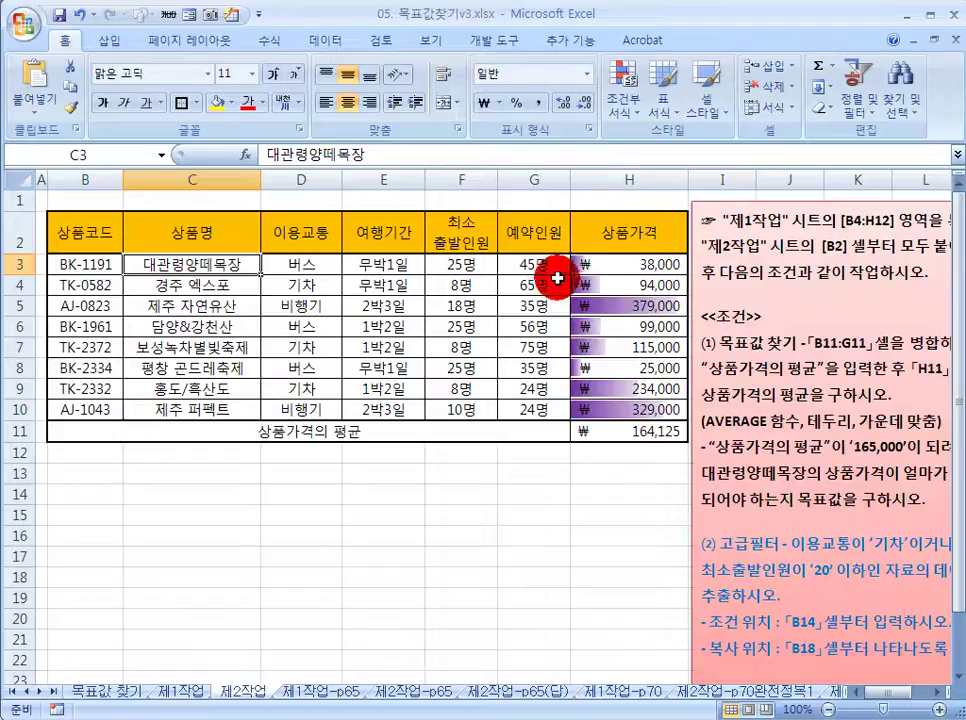
pyautogui.click(630, 264)
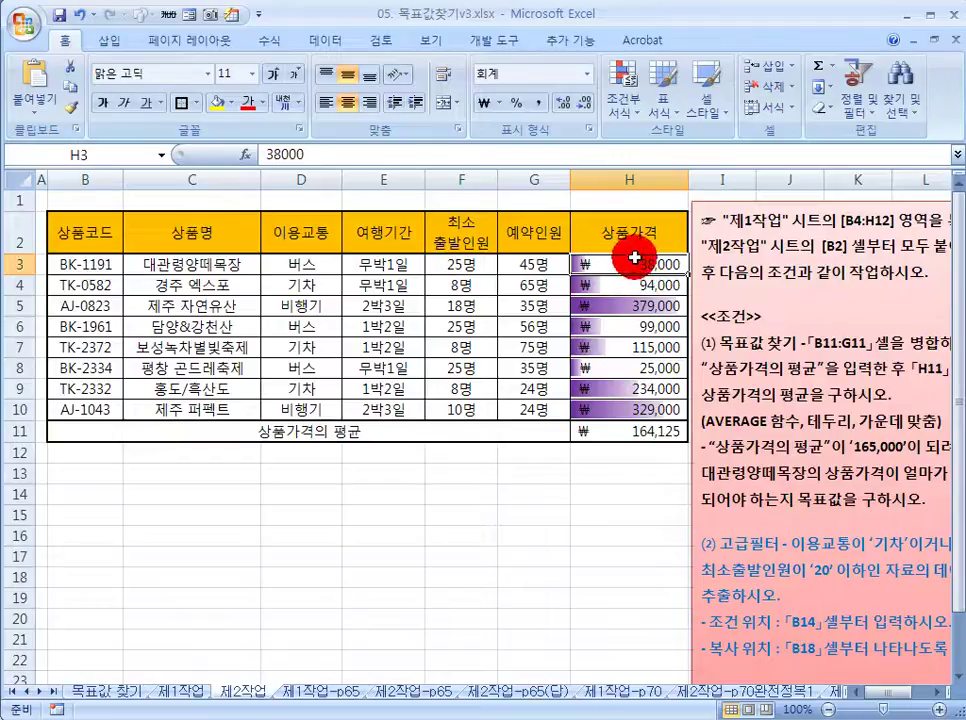
# Step: Run Goal Seek on average cell H11 with a target value of 165000, changing the 대관령양떼목장 price in H3, and accept the solution
pyautogui.click(601, 432)
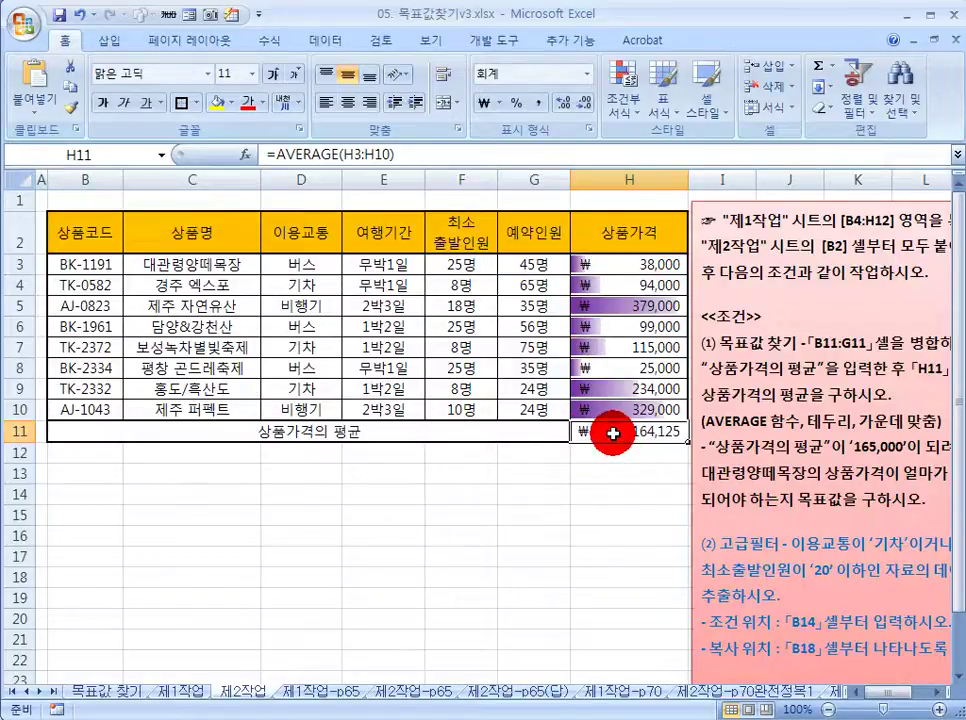
pyautogui.click(325, 40)
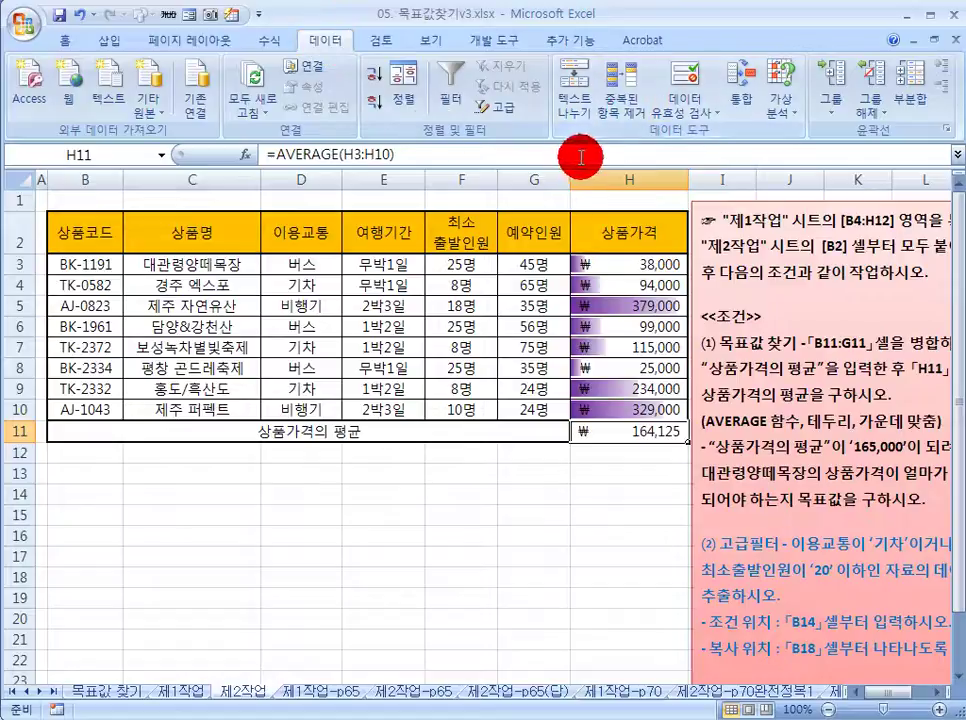
pyautogui.click(779, 112)
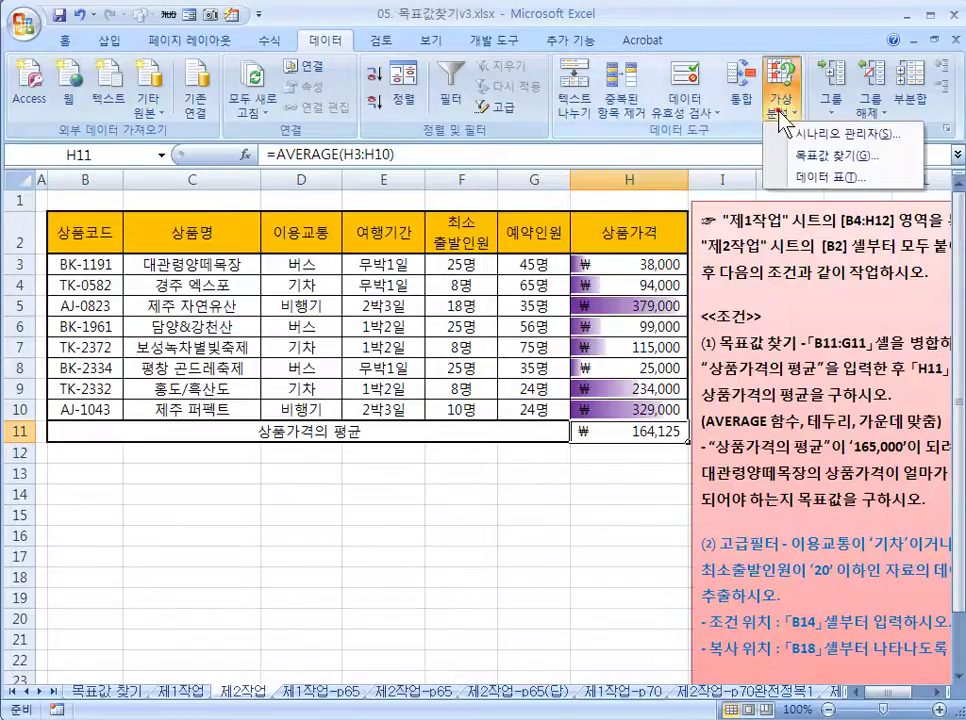
pyautogui.click(822, 158)
pyautogui.moveTo(370, 190); pyautogui.dragTo(440, 428)
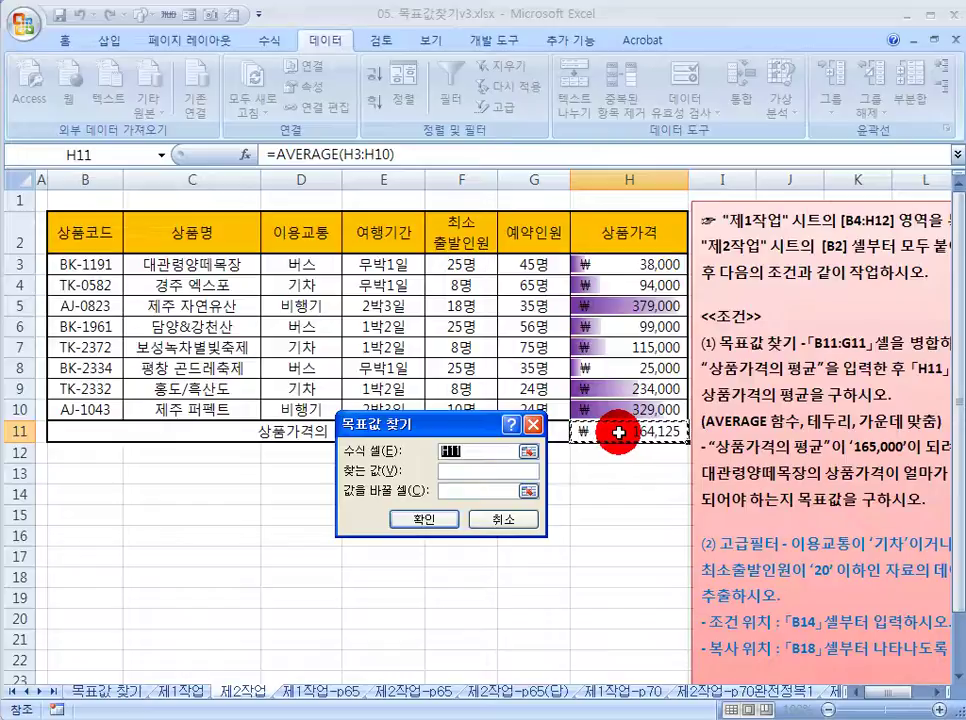
pyautogui.click(451, 470)
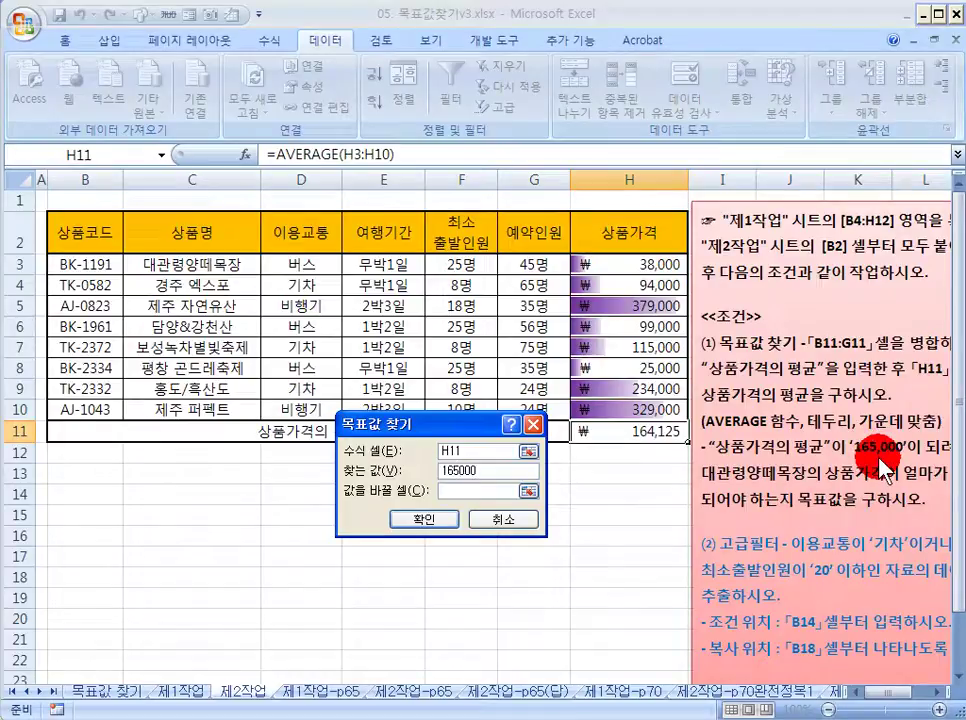
pyautogui.click(451, 490)
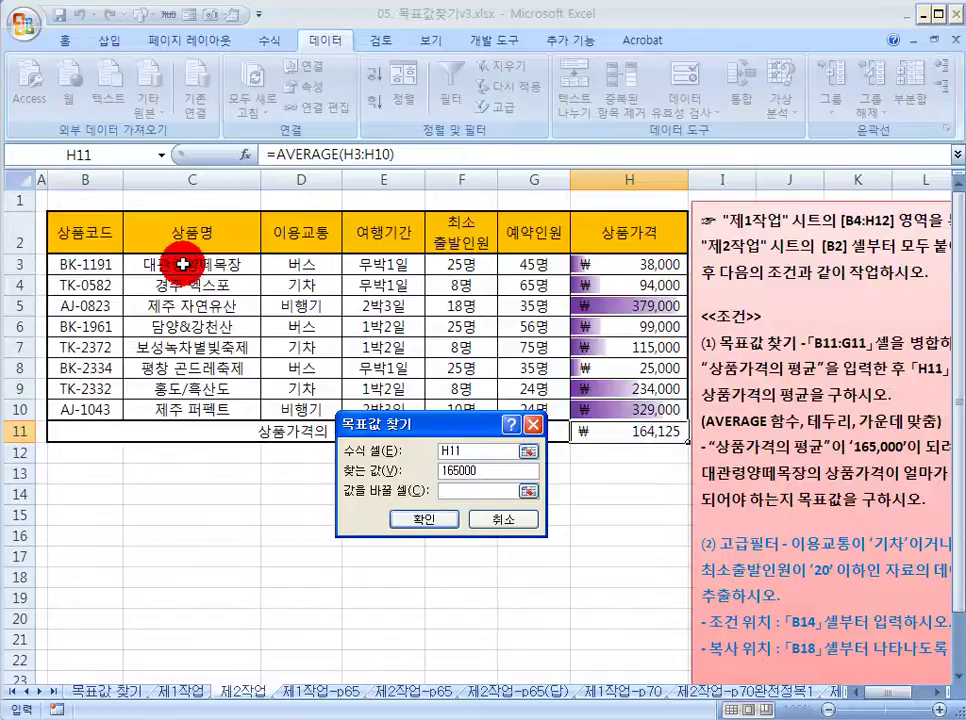
pyautogui.click(632, 263)
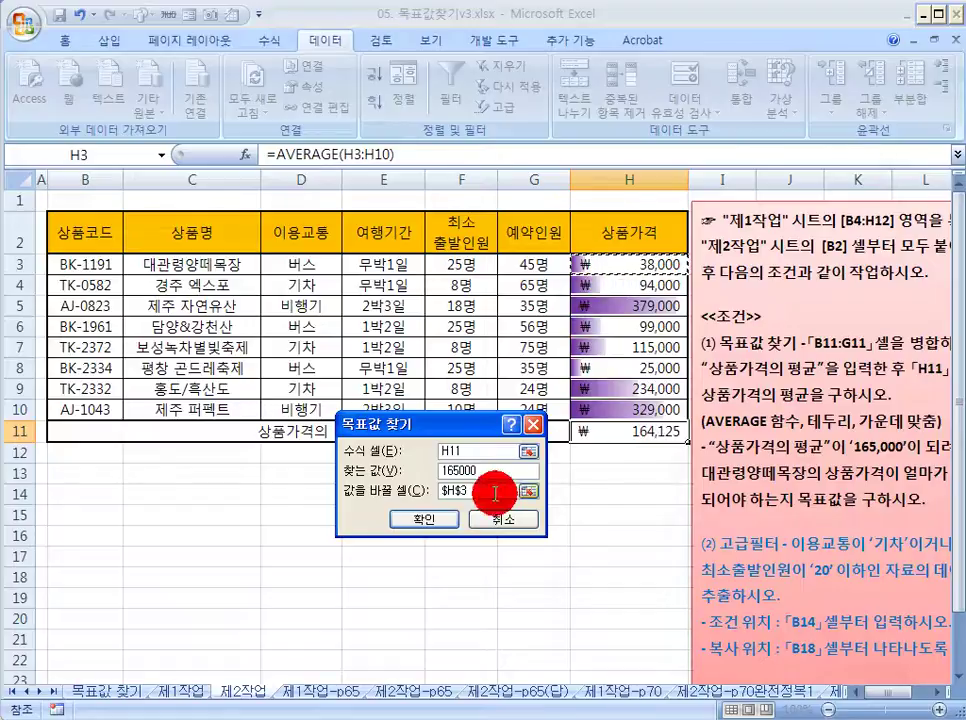
pyautogui.click(437, 538)
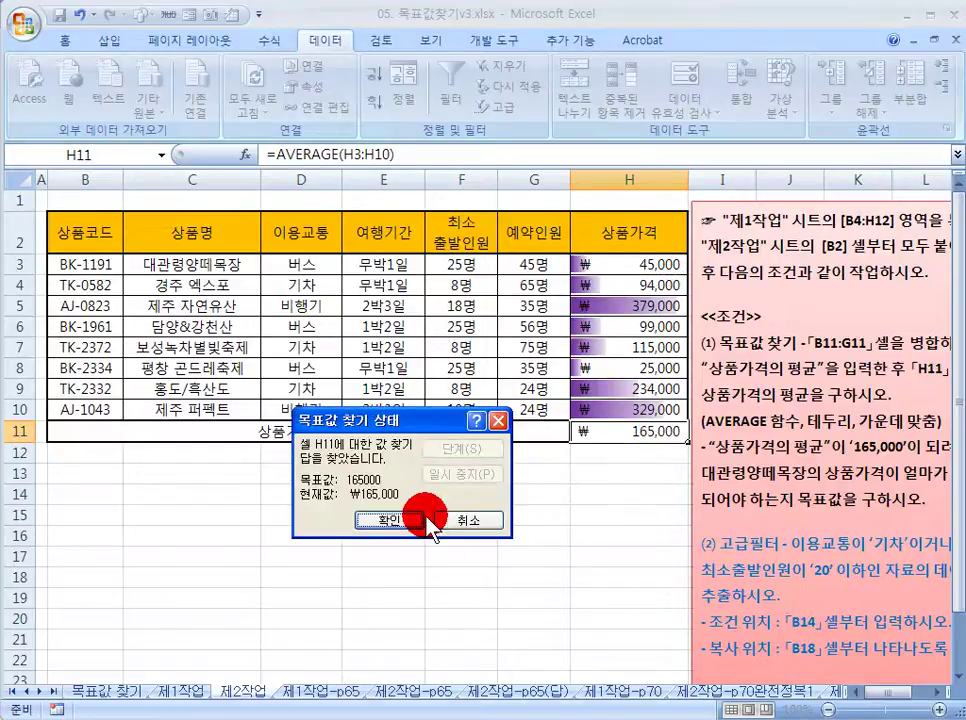
pyautogui.click(386, 521)
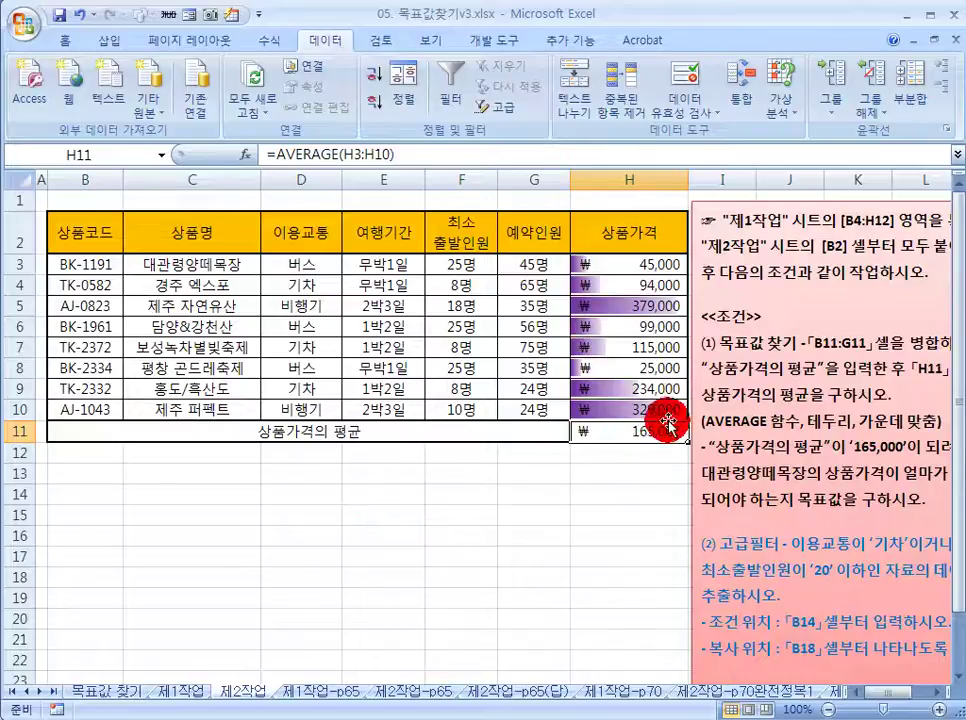
# Step: Examine the 대관령양떼목장 price in H3 and the table's values after the goal seek
pyautogui.click(232, 262)
pyautogui.click(639, 263)
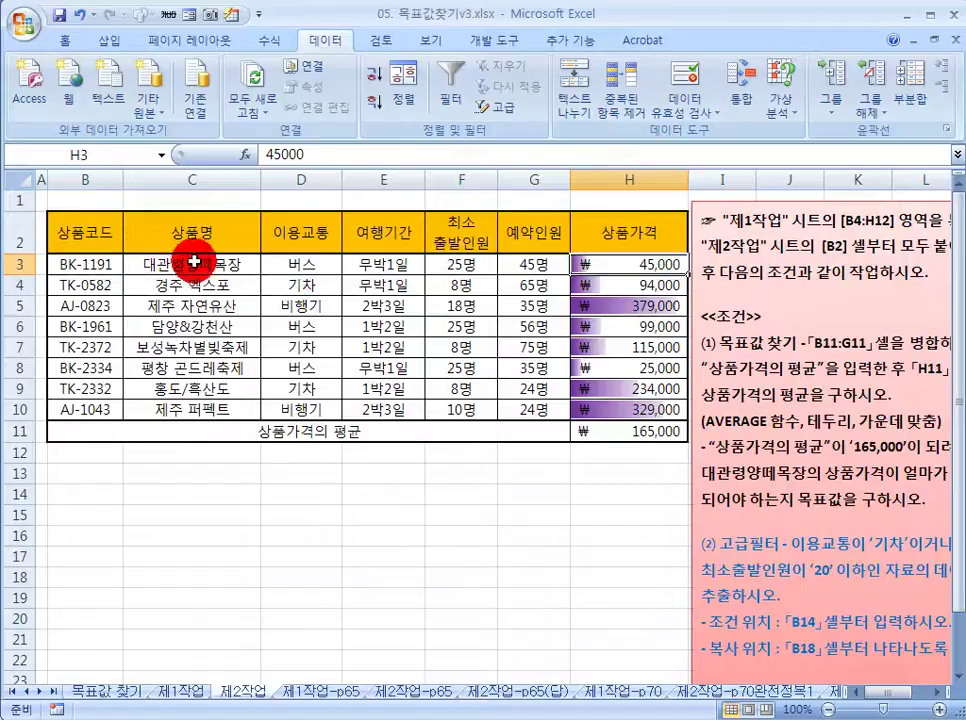
pyautogui.moveTo(110, 232); pyautogui.dragTo(631, 385)
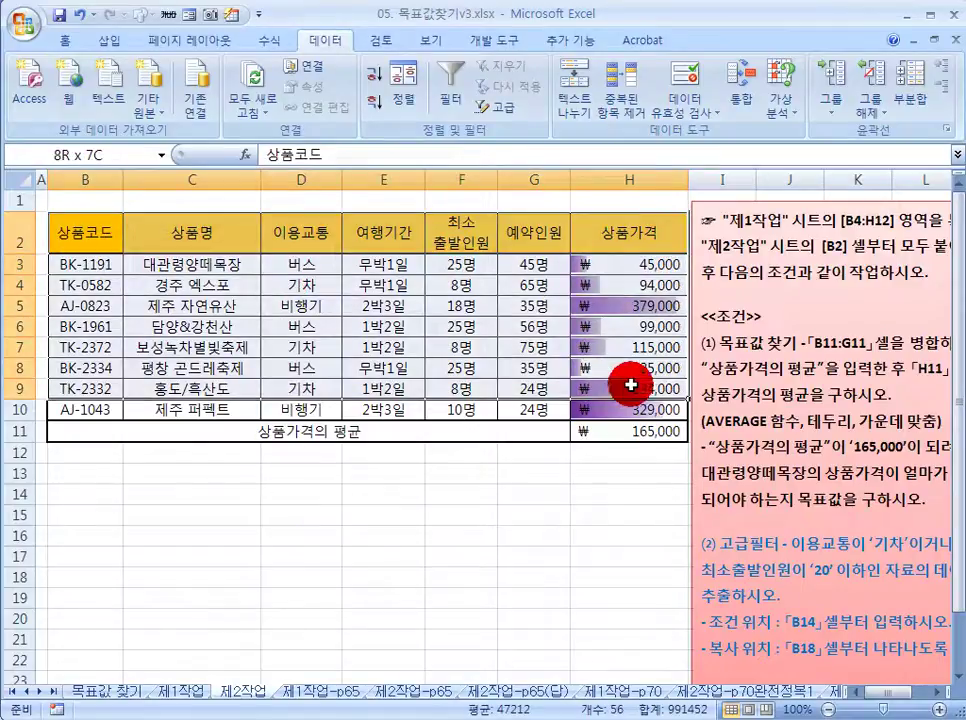
pyautogui.click(604, 515)
pyautogui.click(755, 570)
pyautogui.click(720, 543)
pyautogui.click(597, 517)
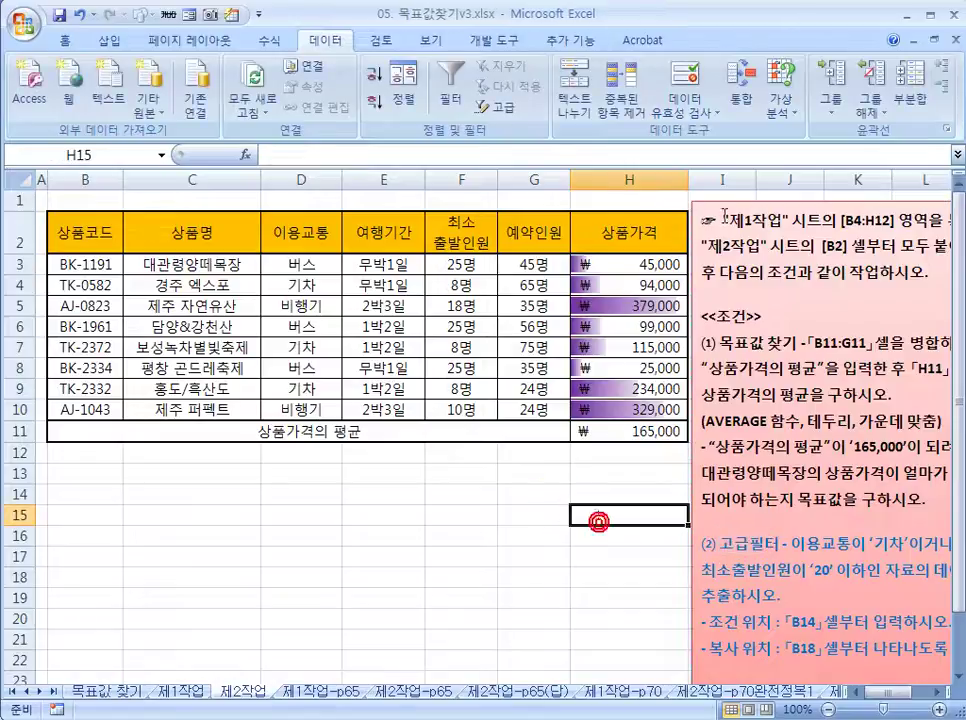
# Step: Move the instruction text box over column H so that its full text can be read
pyautogui.click(723, 199)
pyautogui.moveTo(722, 199); pyautogui.dragTo(632, 194)
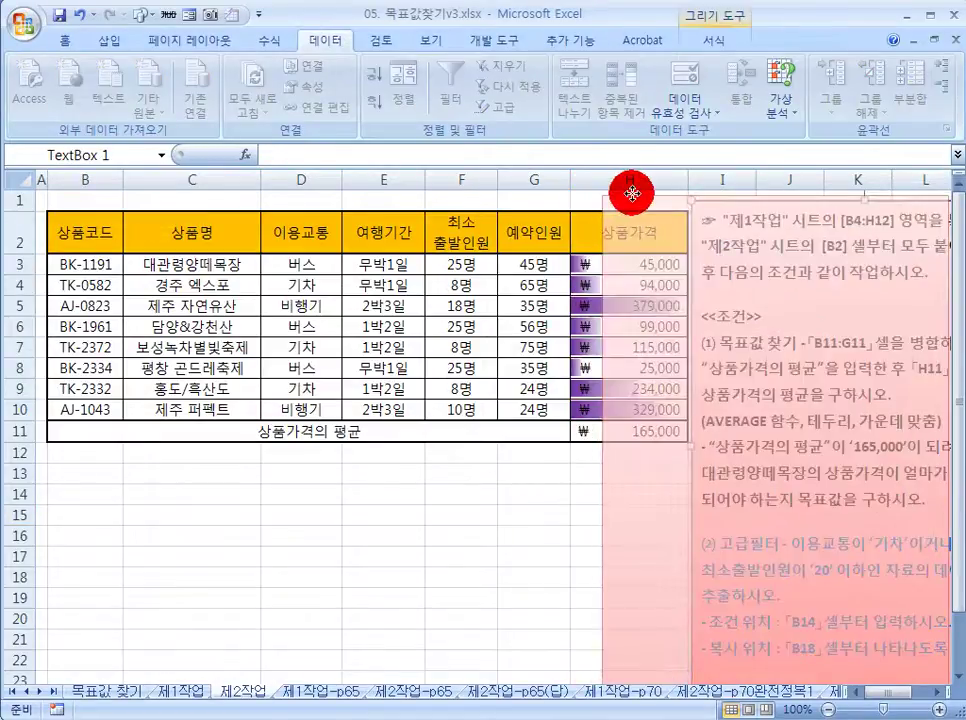
pyautogui.click(504, 537)
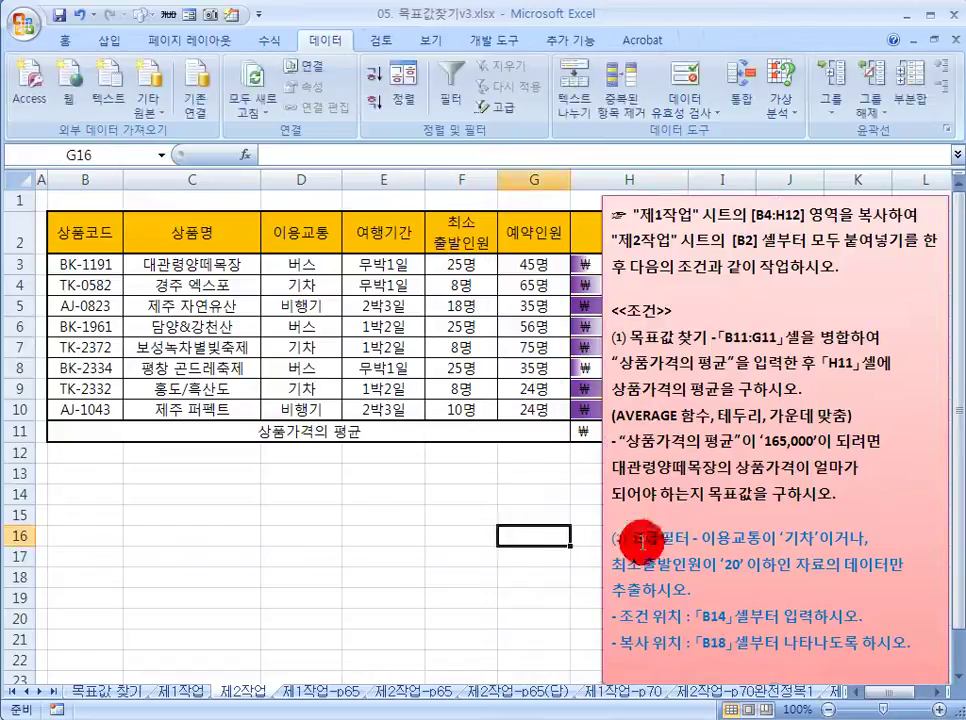
# Step: Examine the advanced filter instruction for the fields, values and and/or relation it requires, and locate the matching column headers in the table
pyautogui.click(675, 537)
pyautogui.moveTo(700, 537); pyautogui.dragTo(752, 533)
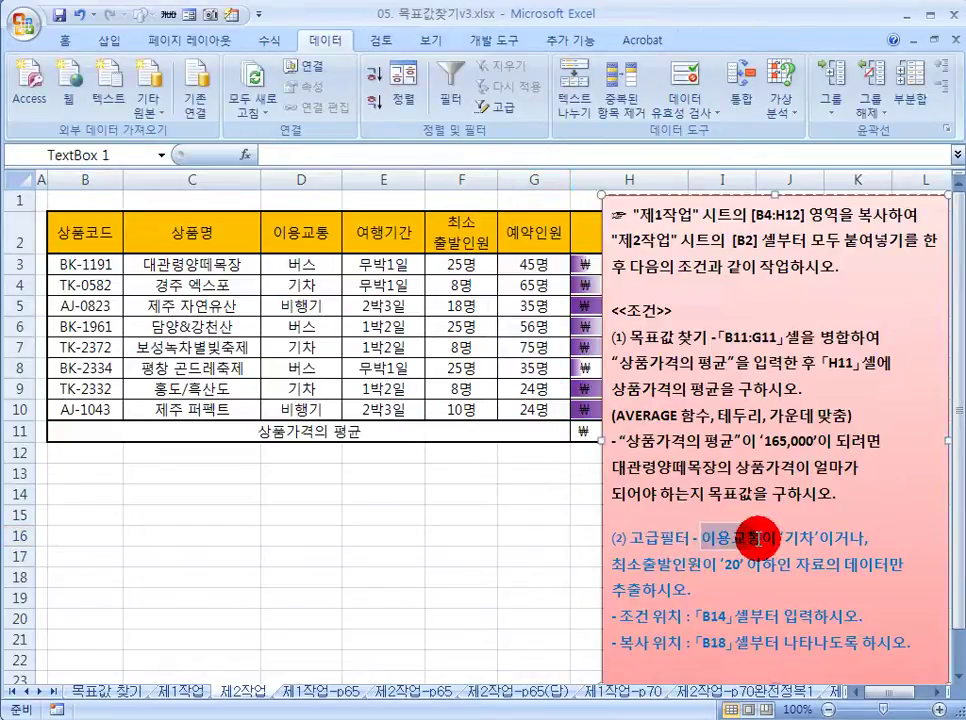
pyautogui.click(299, 240)
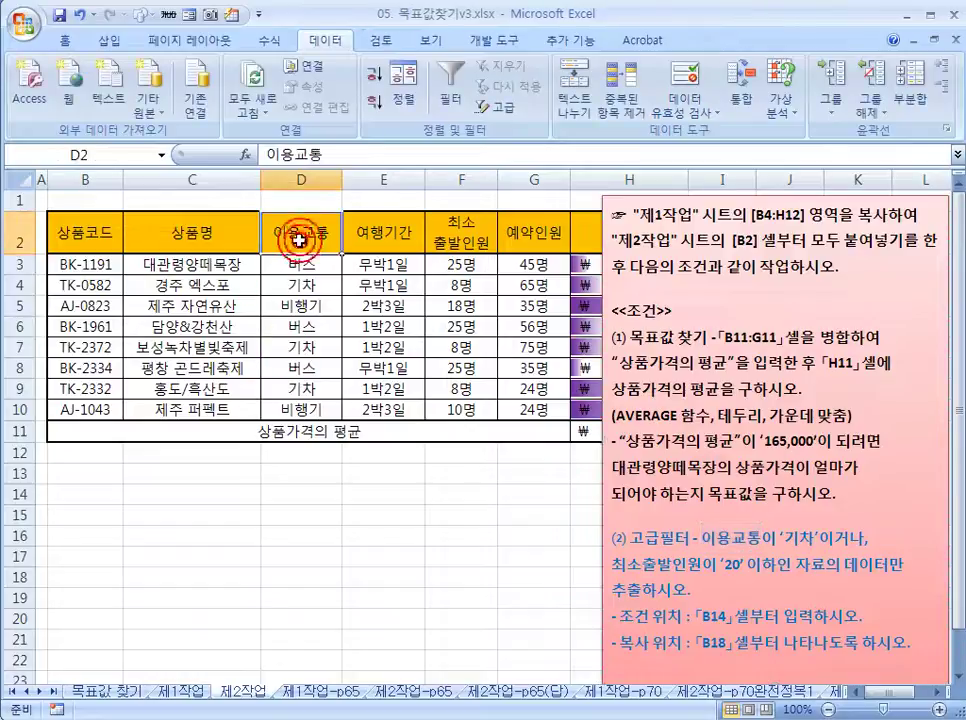
pyautogui.click(855, 537)
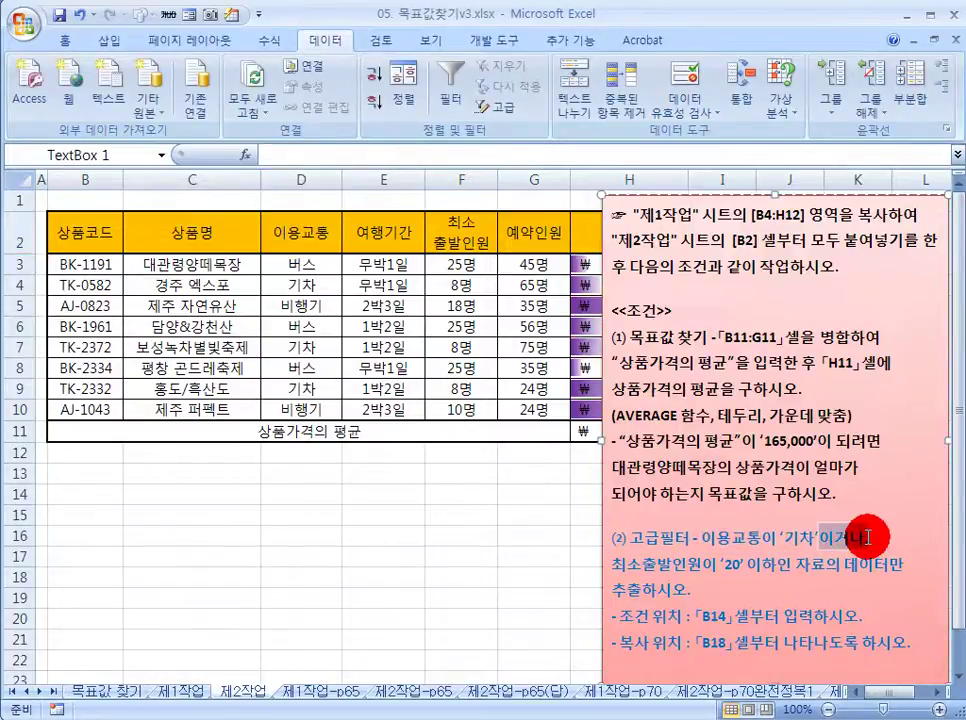
pyautogui.moveTo(868, 537); pyautogui.dragTo(870, 537)
pyautogui.moveTo(785, 537); pyautogui.dragTo(803, 537)
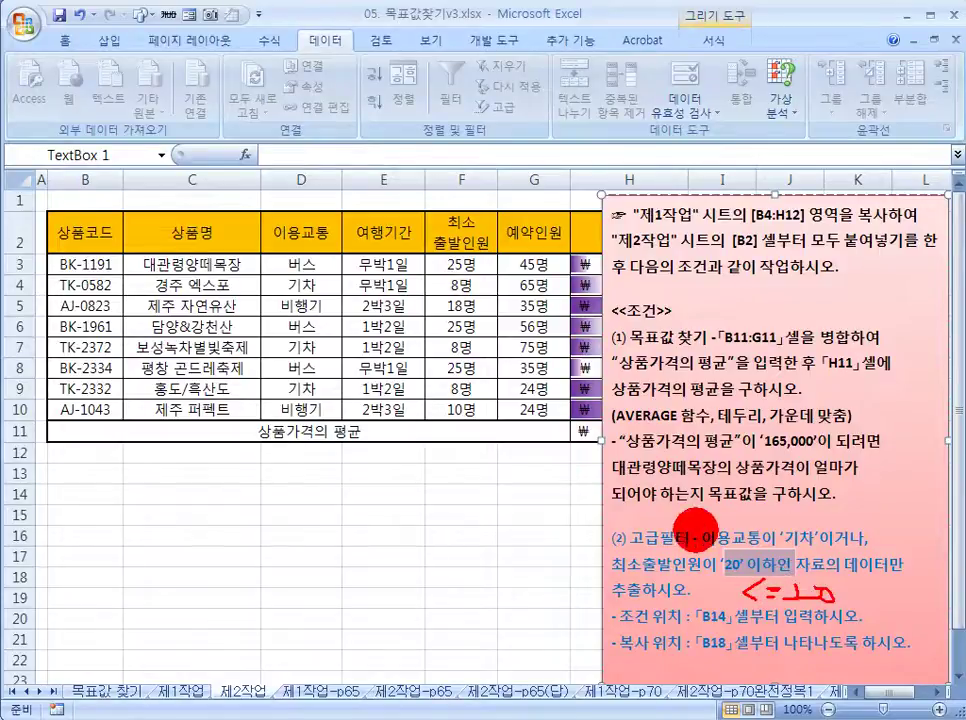
pyautogui.moveTo(742, 549); pyautogui.dragTo(764, 549)
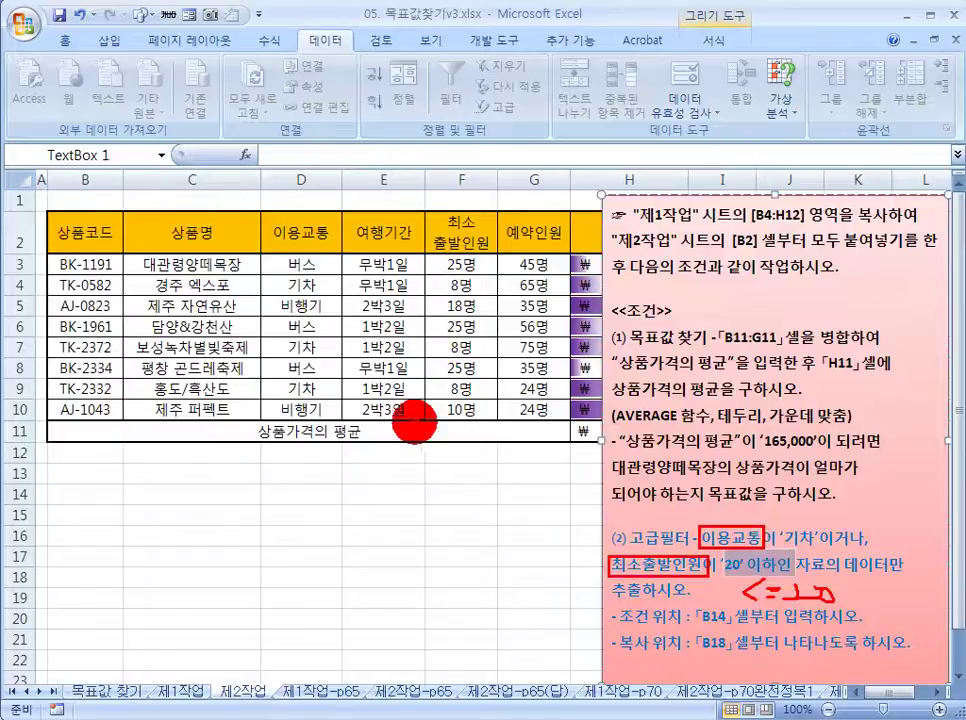
pyautogui.press('Escape')
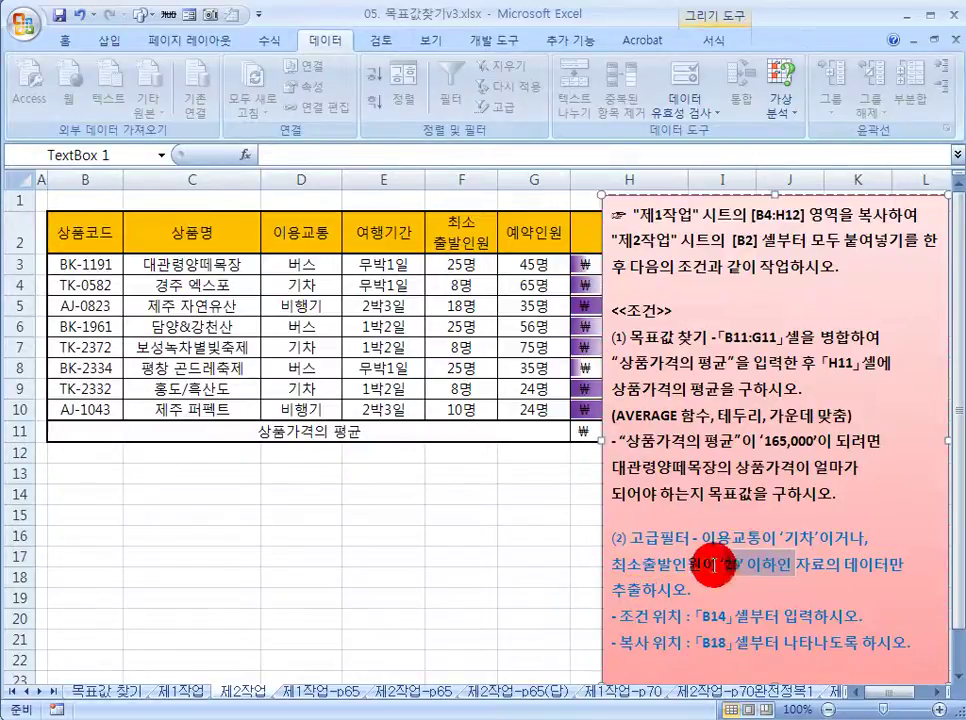
# Step: Copy the 이용교통 and 최소출발인원 headers from D2 and F2 to the criteria range starting at B14
pyautogui.click(310, 236)
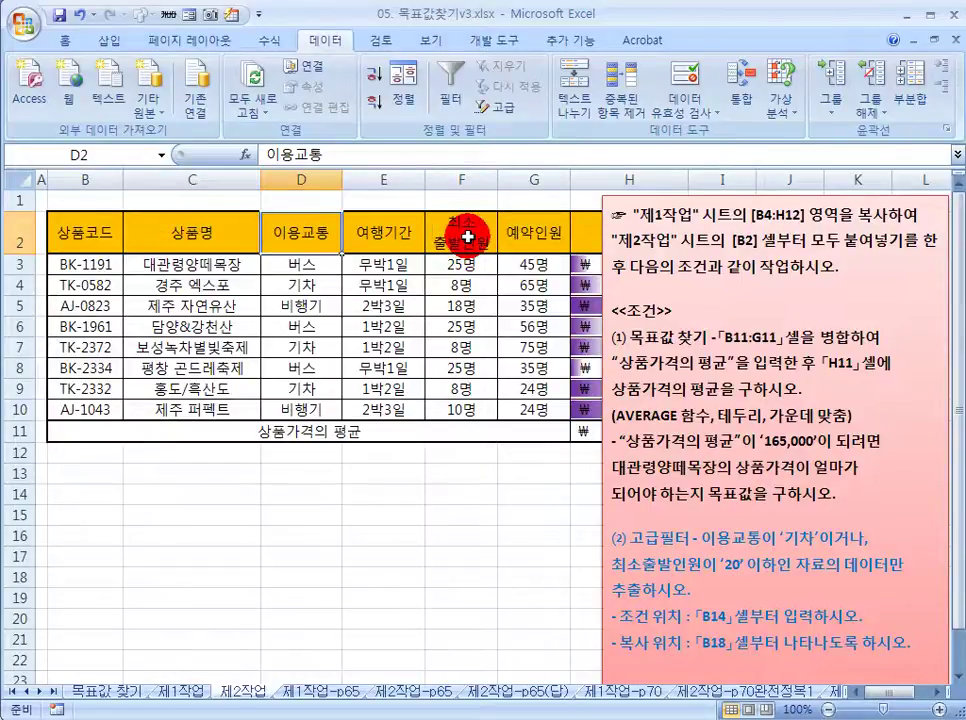
pyautogui.click(467, 236)
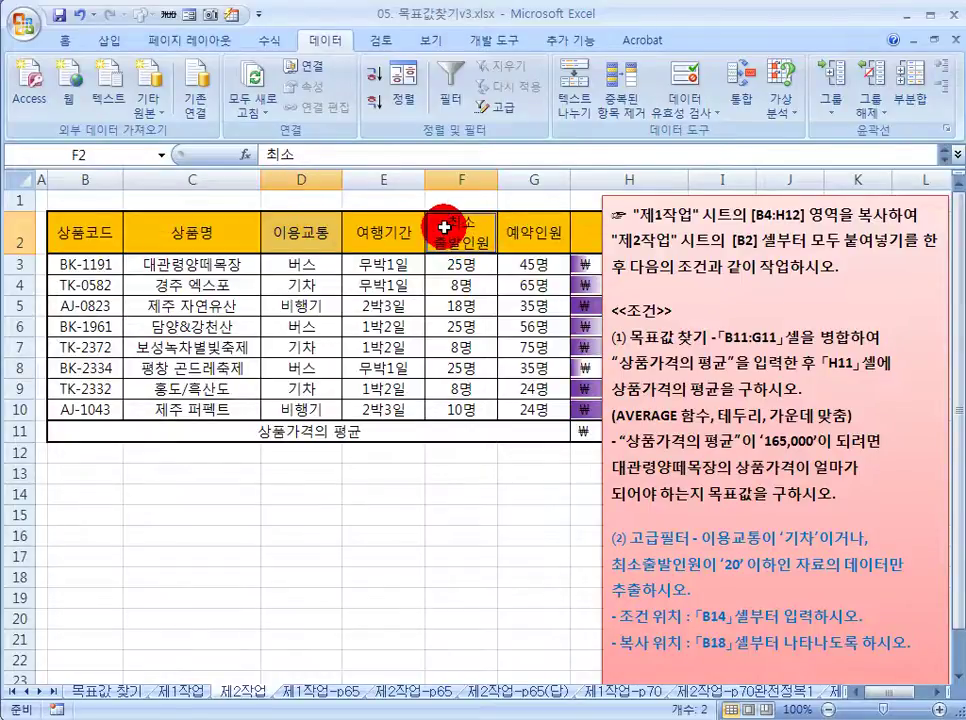
pyautogui.hotkey('ctrl', 'c')
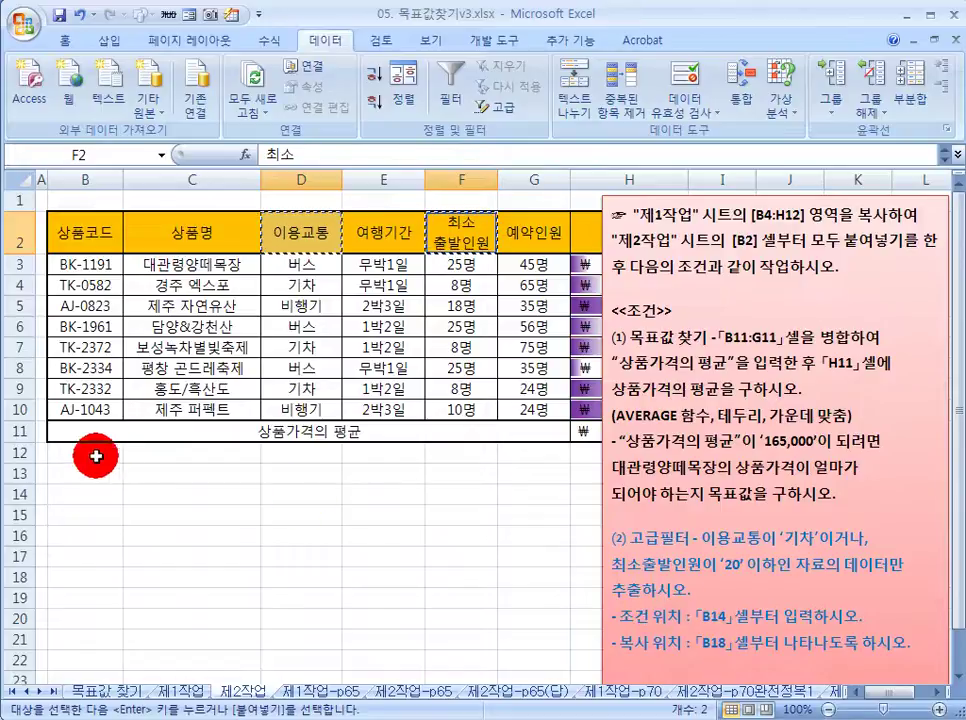
pyautogui.click(91, 495)
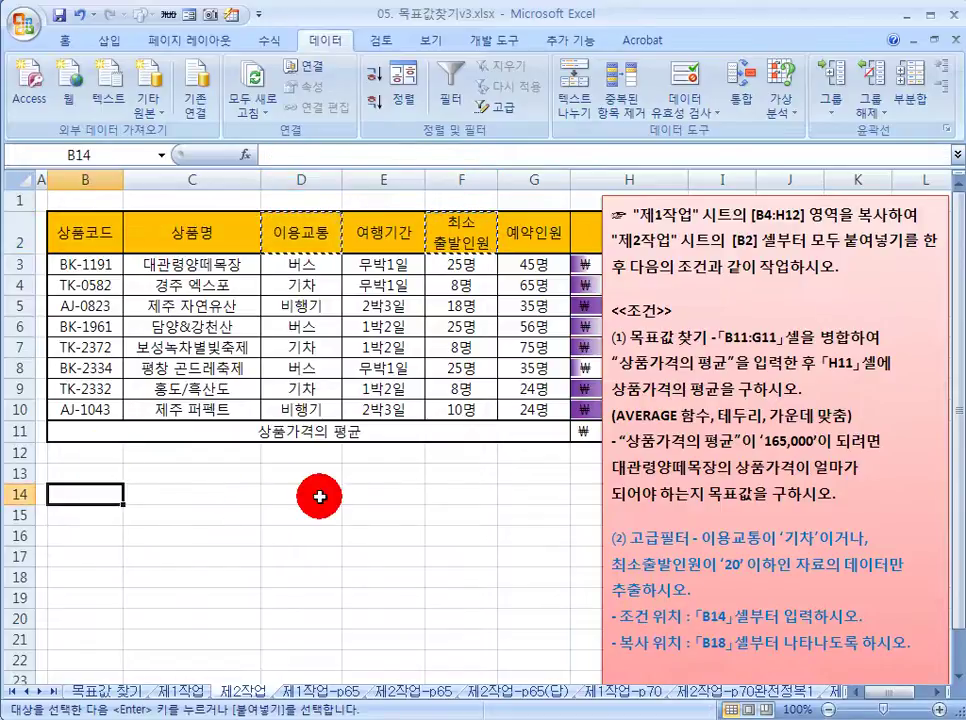
pyautogui.hotkey('ctrl', 'v')
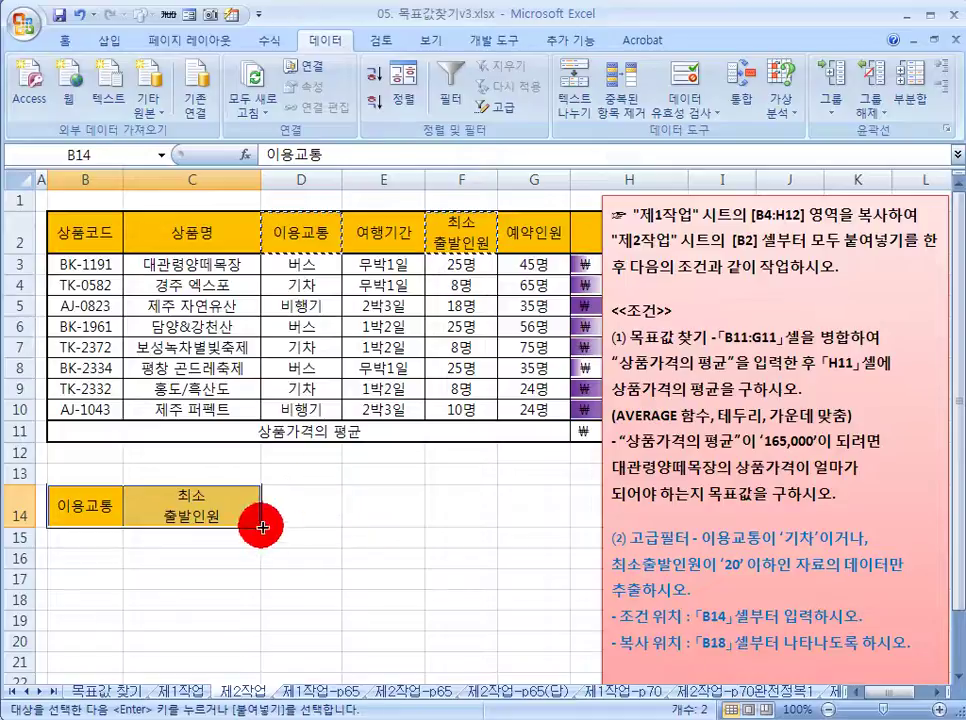
# Step: Enter the OR criteria on separate rows: 기차 in B15 under 이용교통 and <=20 in C16 under 최소출발인원
pyautogui.click(96, 539)
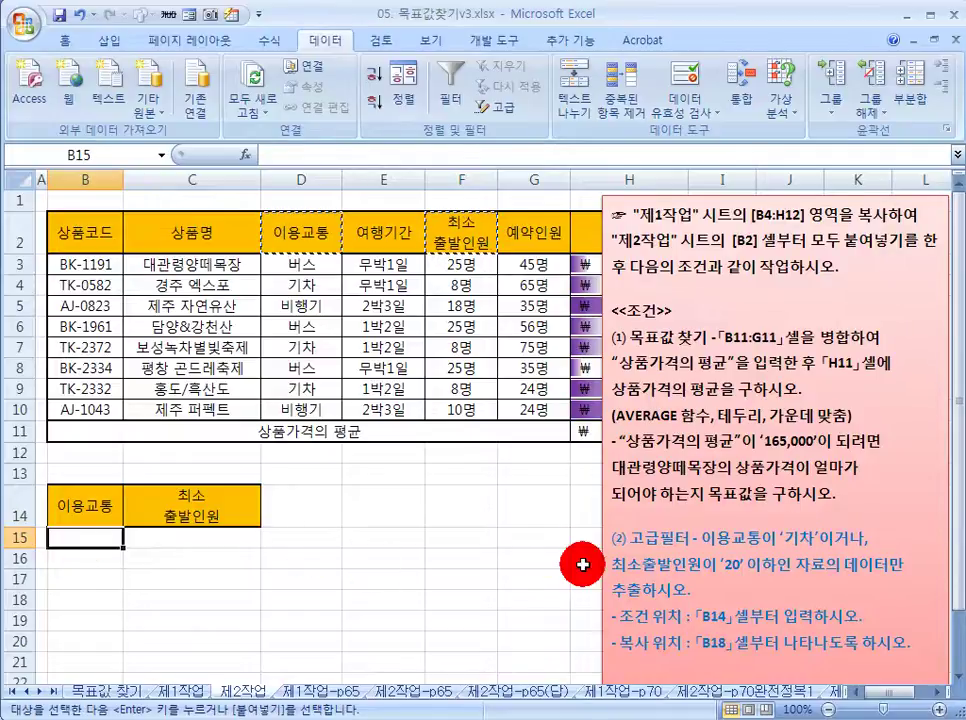
pyautogui.write('기차')
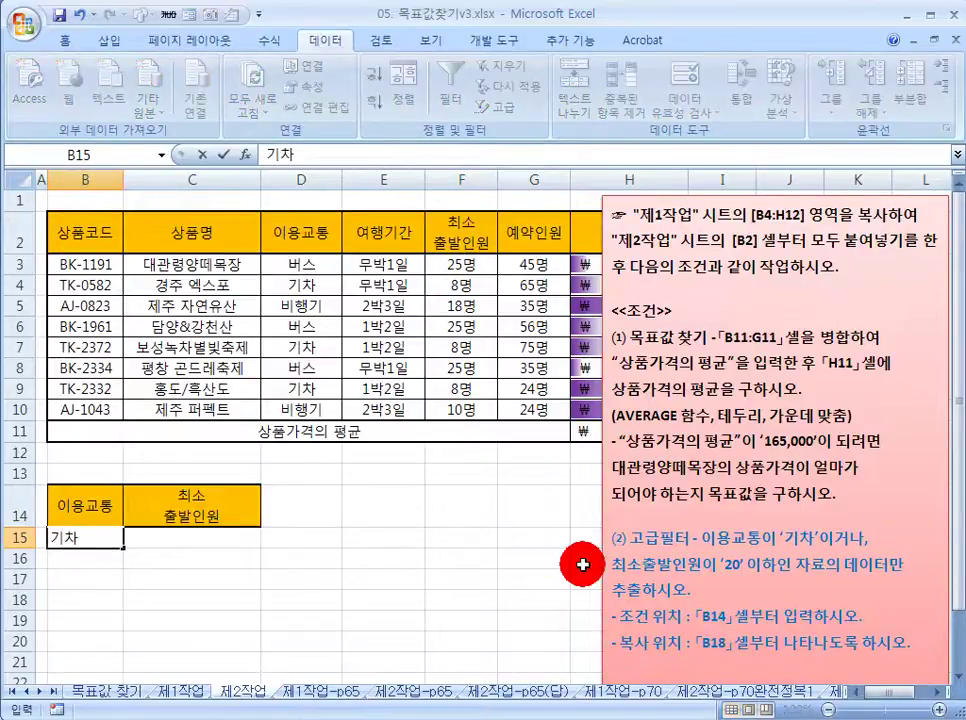
pyautogui.press('Tab')
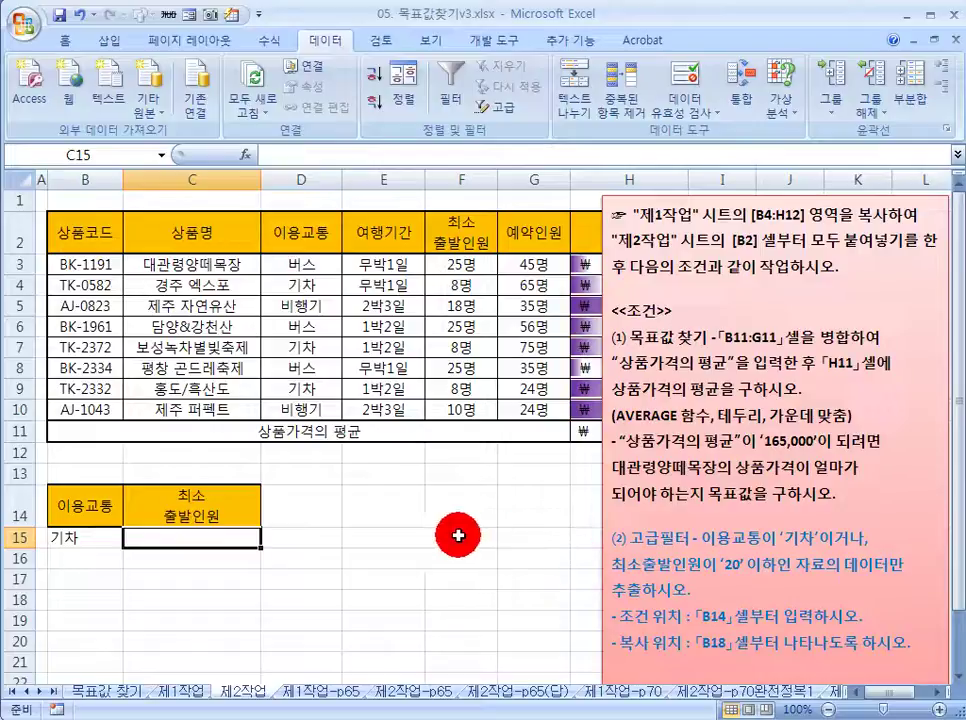
pyautogui.moveTo(80, 537); pyautogui.dragTo(144, 535)
pyautogui.click(180, 539)
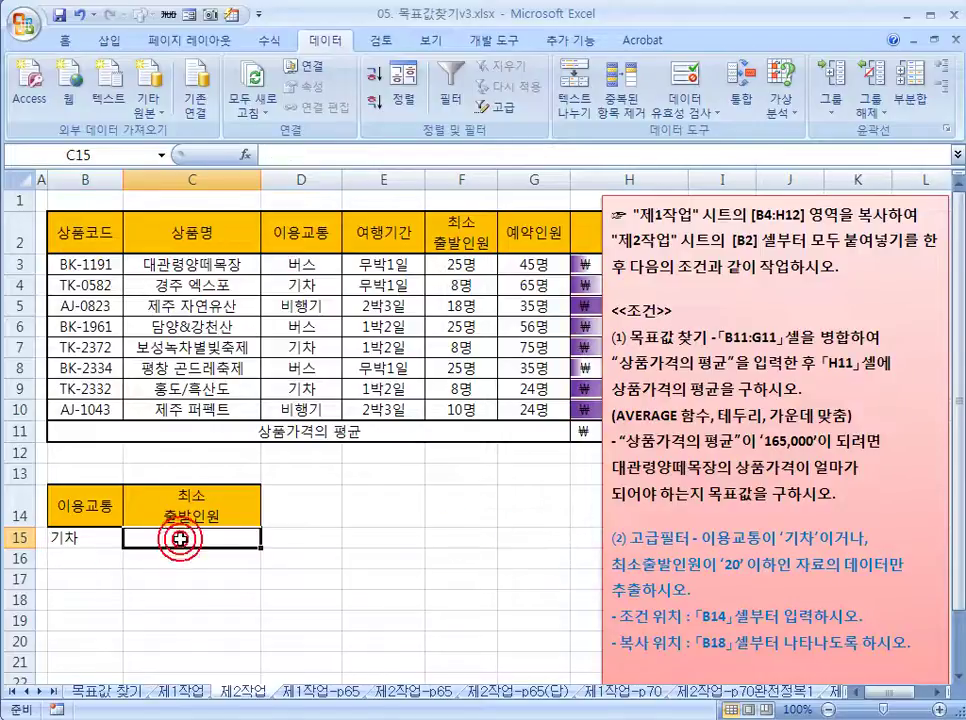
pyautogui.click(193, 497)
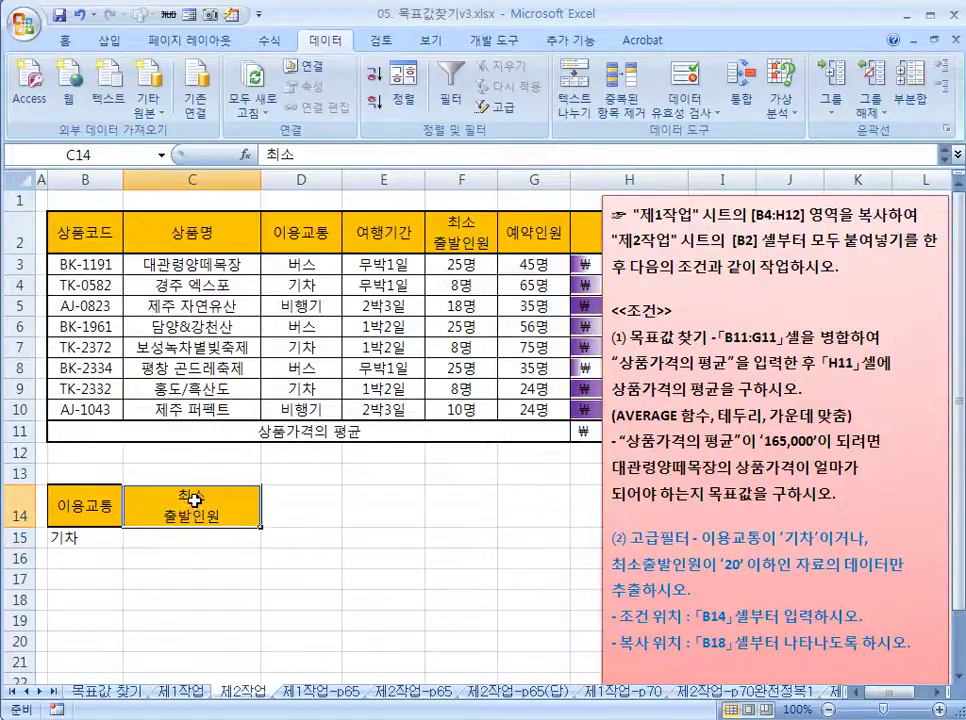
pyautogui.click(178, 560)
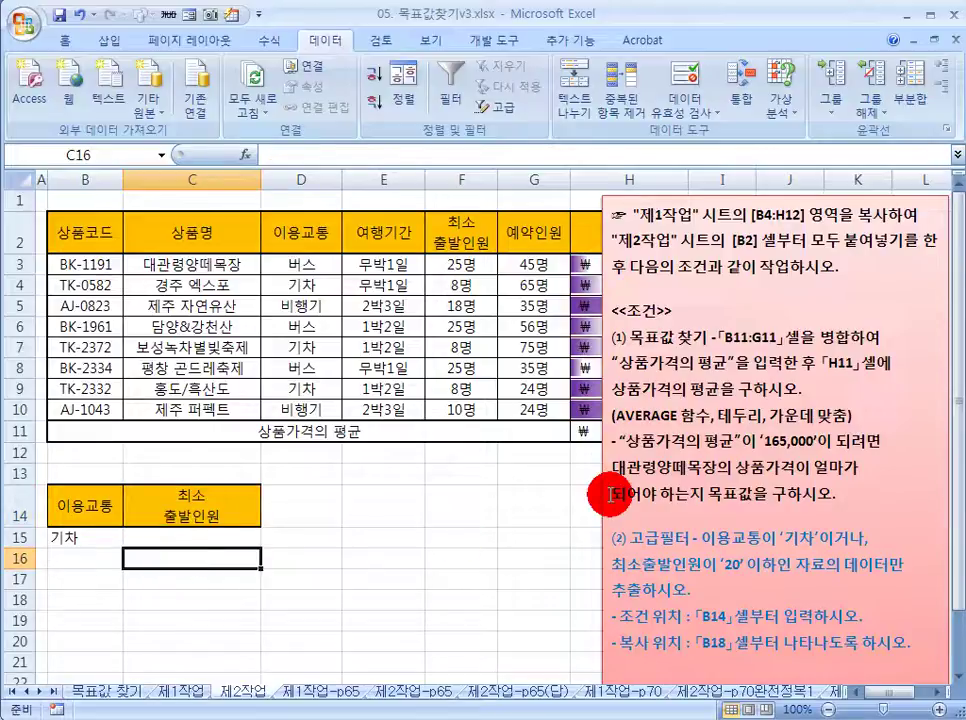
pyautogui.write('<')
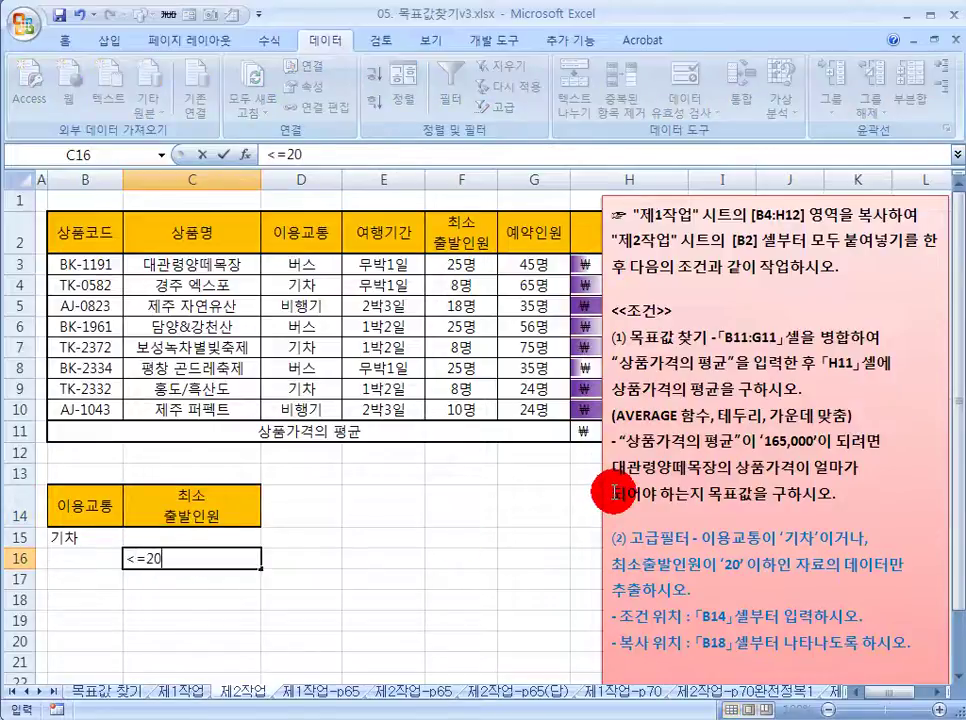
pyautogui.write('=20')
pyautogui.press('Return')
pyautogui.moveTo(95, 509); pyautogui.dragTo(186, 556)
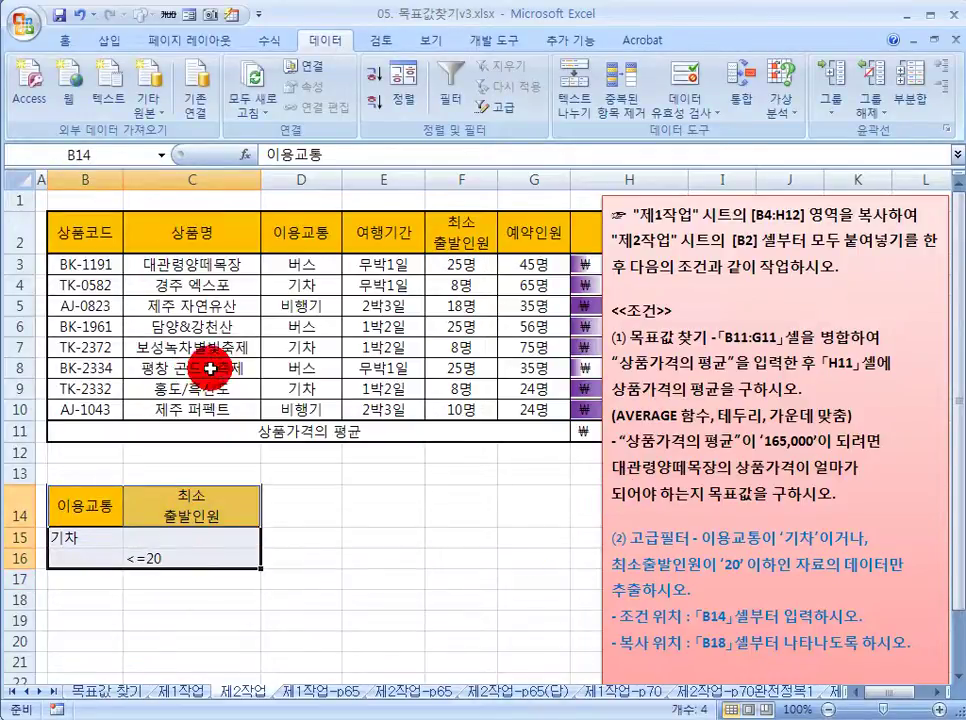
# Step: Select cell D4 in the data table and move the instruction text box away from the 상품가격 column to uncover its prices
pyautogui.click(266, 285)
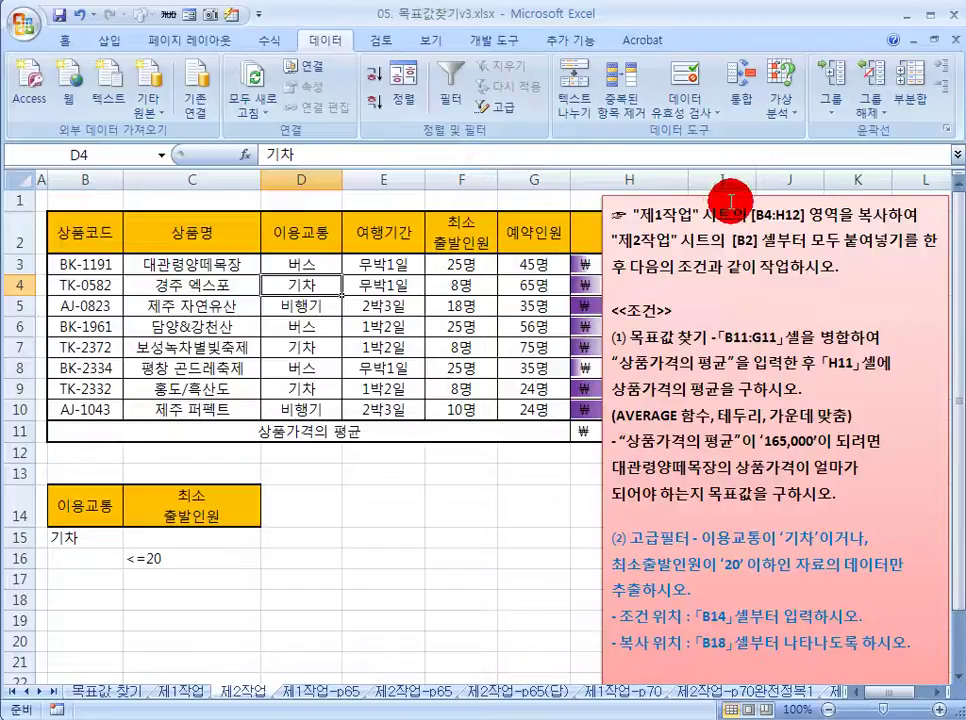
pyautogui.click(668, 198)
pyautogui.moveTo(657, 196); pyautogui.dragTo(719, 199)
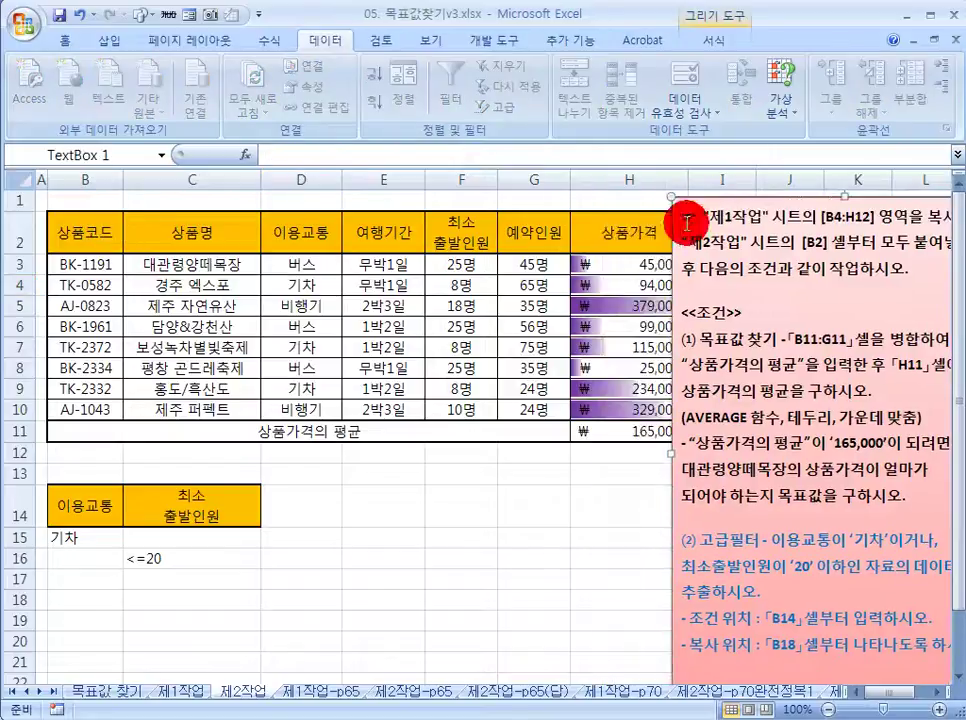
# Step: Set up an advanced filter on the data table B2:H10, leaving out the average row, with B14:C16 as the criteria range
pyautogui.click(345, 431)
pyautogui.click(586, 431)
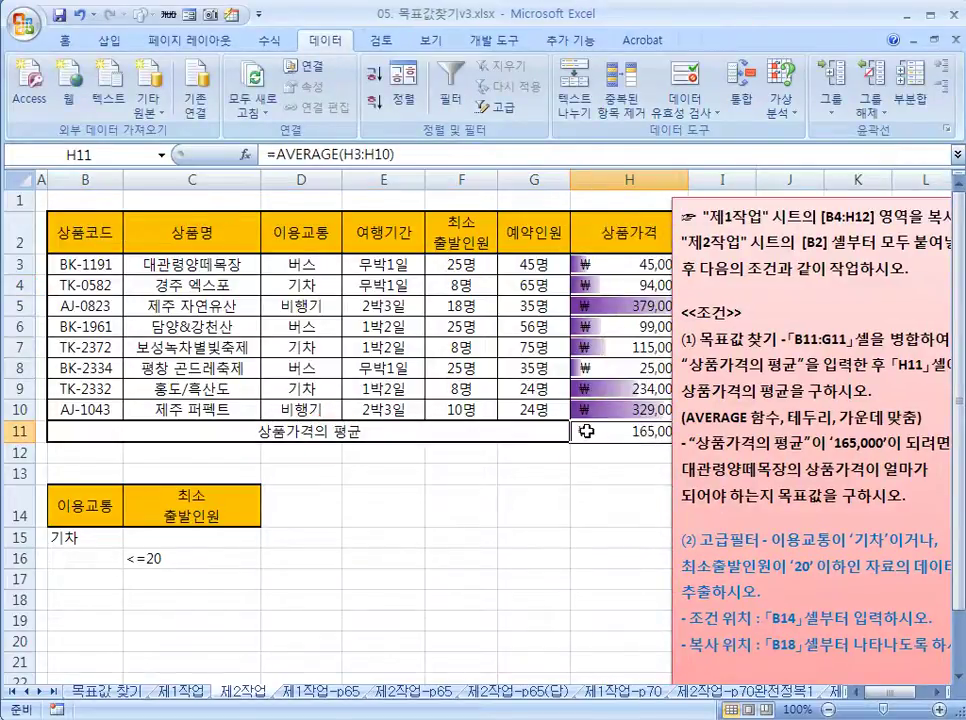
pyautogui.click(430, 427)
pyautogui.moveTo(93, 229); pyautogui.dragTo(584, 399)
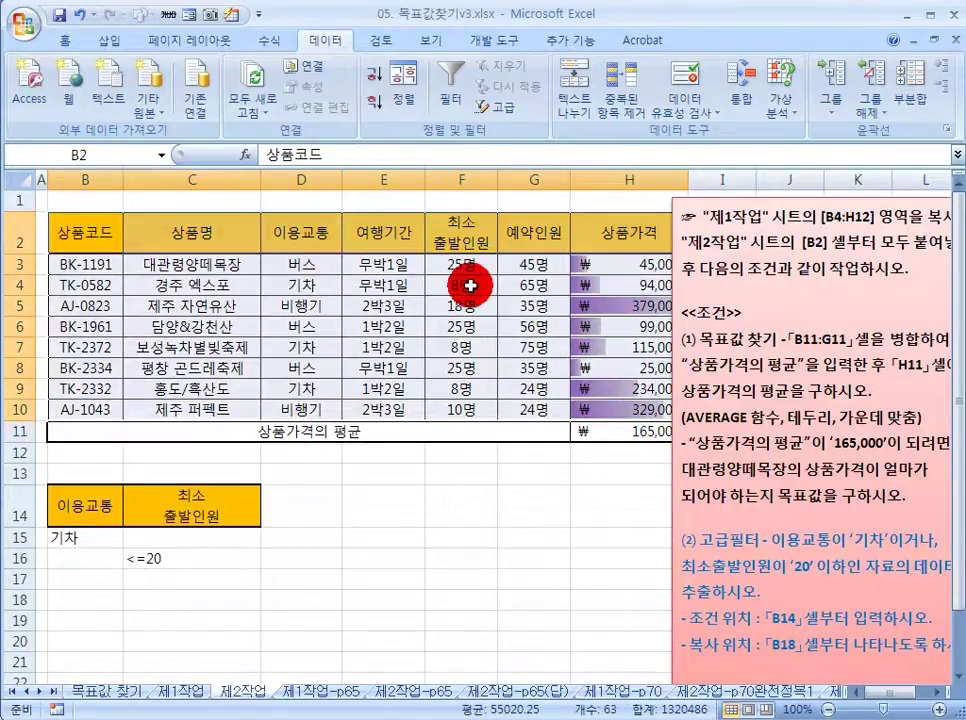
pyautogui.click(494, 105)
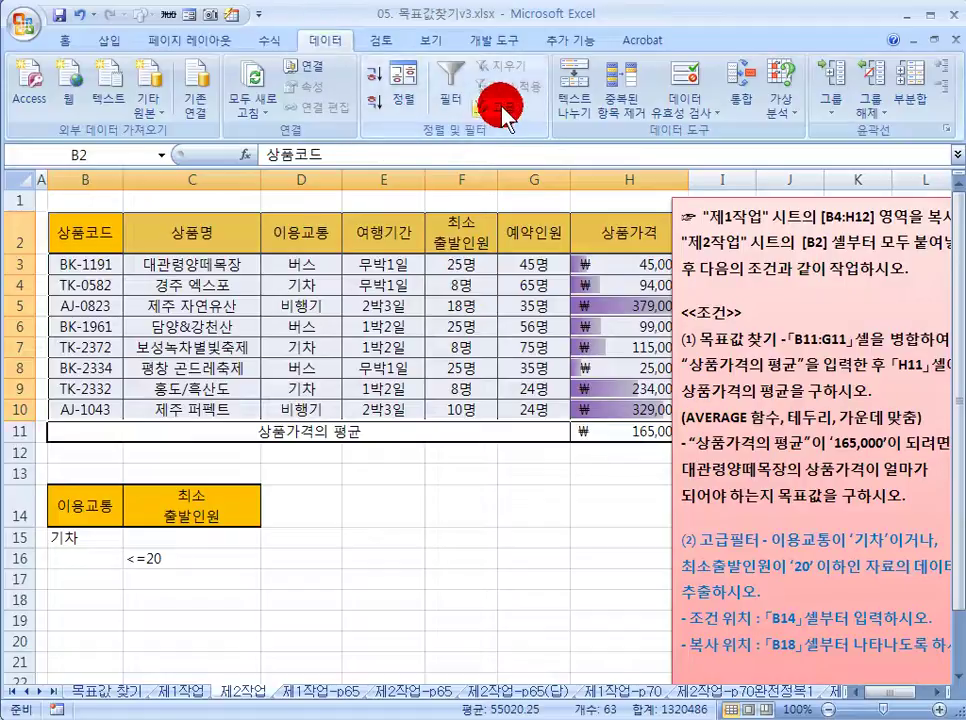
pyautogui.moveTo(344, 384); pyautogui.dragTo(456, 465)
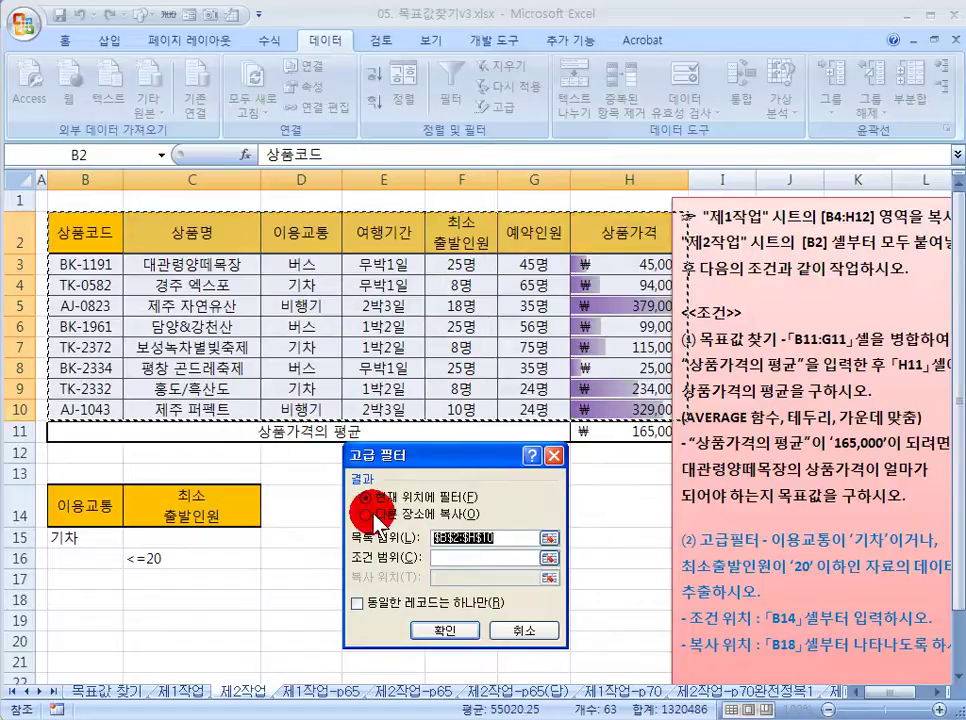
pyautogui.click(436, 558)
pyautogui.moveTo(100, 508); pyautogui.dragTo(228, 558)
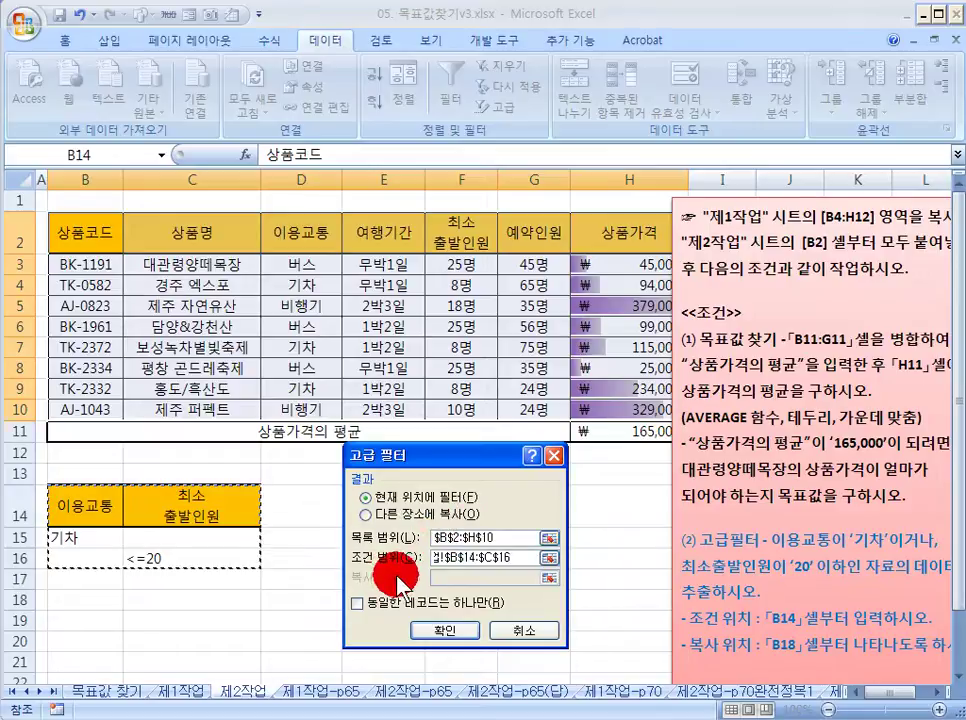
# Step: Set the advanced filter to copy its results to another location starting at B18, and run it
pyautogui.moveTo(405, 457); pyautogui.dragTo(403, 405)
pyautogui.click(370, 464)
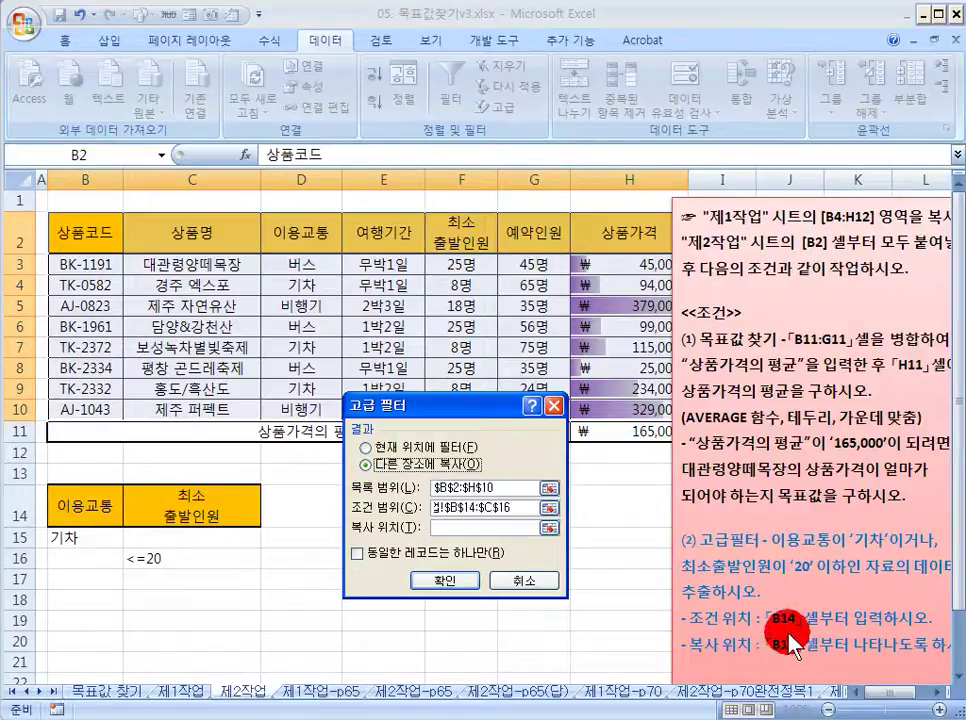
pyautogui.click(443, 527)
pyautogui.click(79, 599)
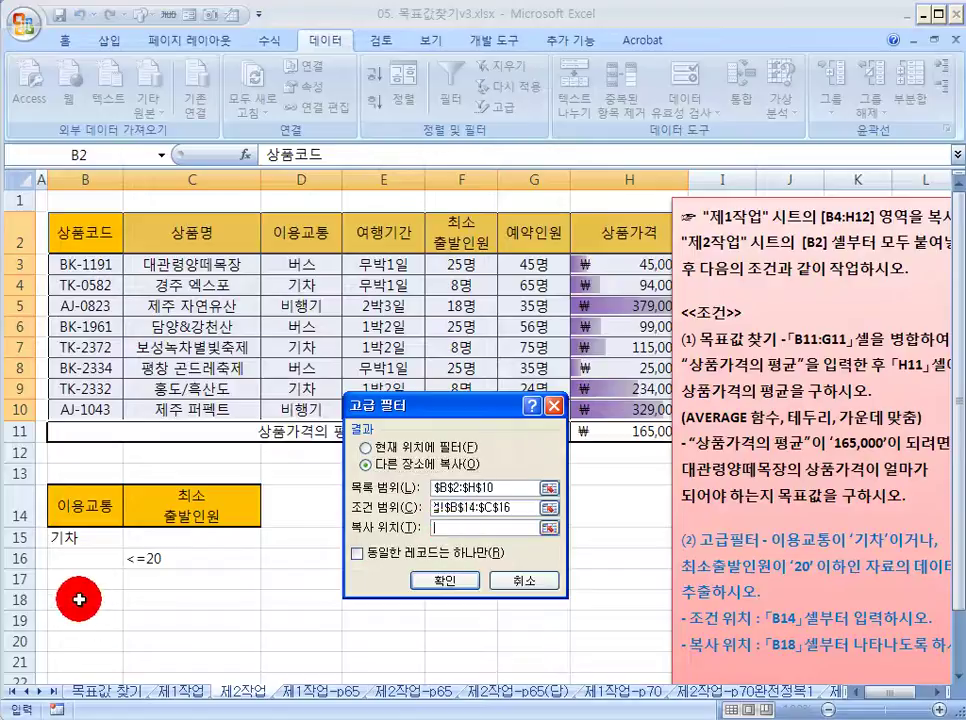
pyautogui.click(446, 583)
# Step: Examine the extracted rows below B18 and check the 이용교통 column against the 기차 criterion
pyautogui.scroll(-2, 397, 560)
pyautogui.moveTo(182, 507); pyautogui.dragTo(183, 560)
pyautogui.click(187, 578)
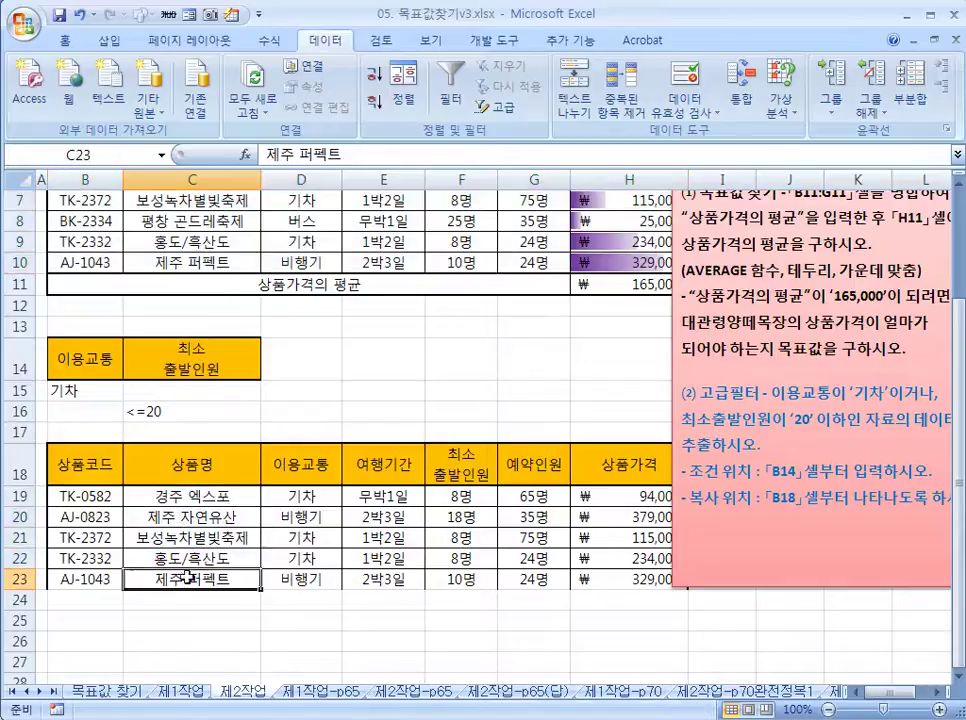
pyautogui.click(326, 495)
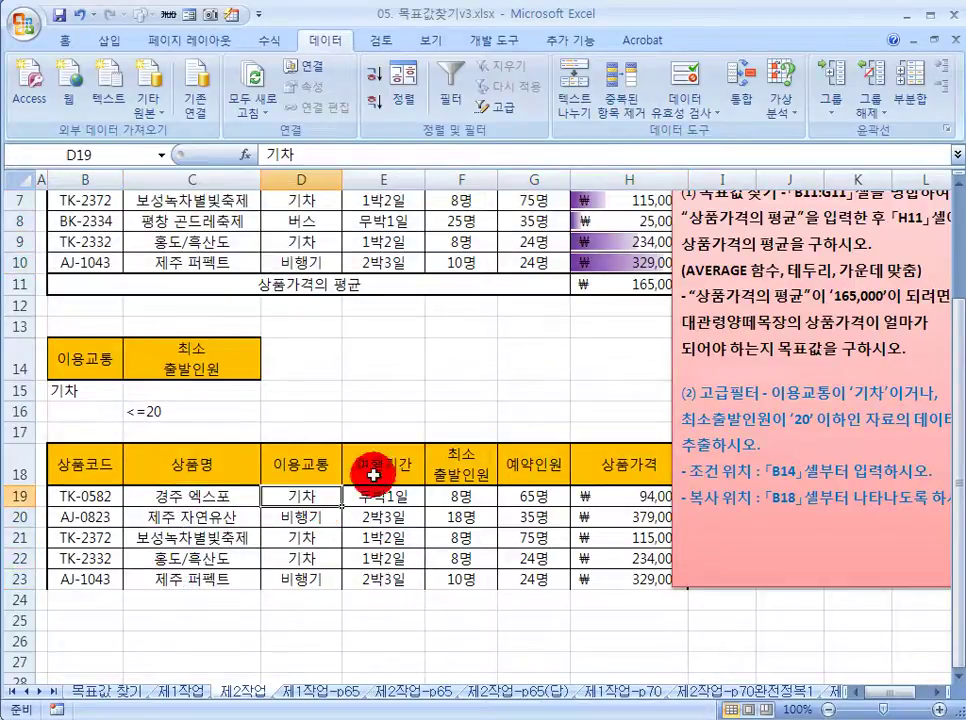
pyautogui.keyDown('ctrl'); pyautogui.click(316, 537); pyautogui.keyUp('ctrl')
pyautogui.keyDown('ctrl'); pyautogui.click(304, 563); pyautogui.keyUp('ctrl')
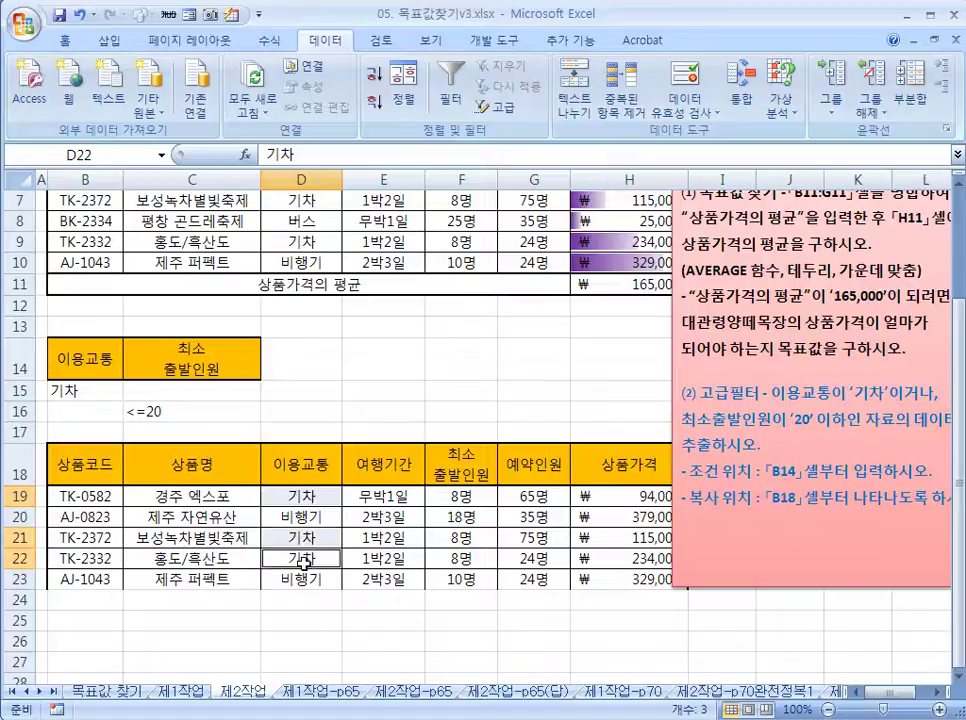
pyautogui.moveTo(103, 387); pyautogui.dragTo(83, 372)
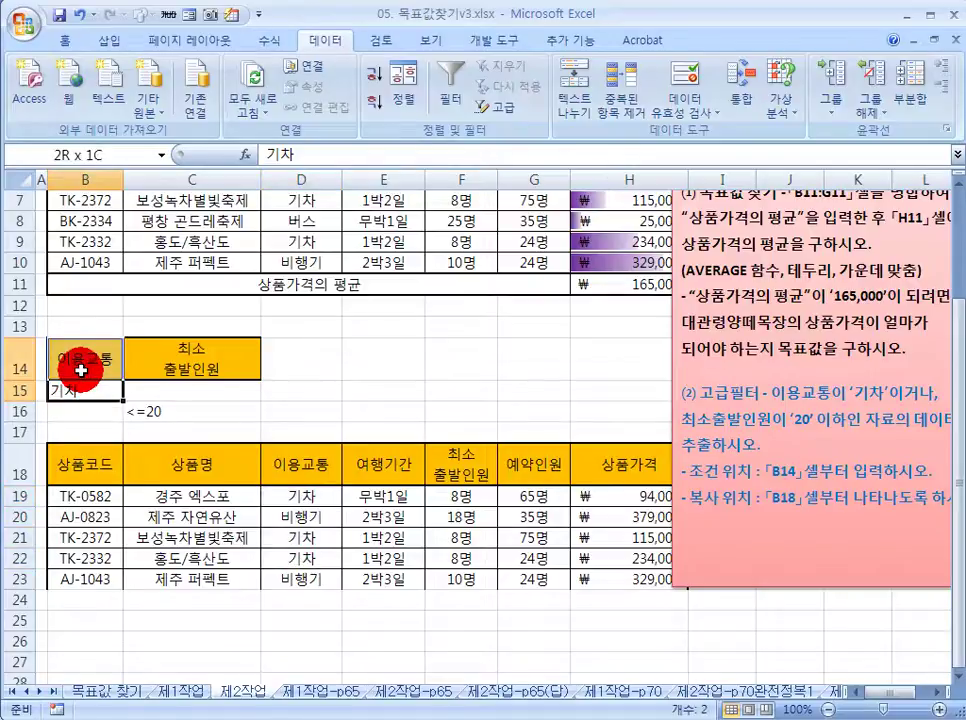
pyautogui.click(318, 497)
pyautogui.click(308, 538)
pyautogui.click(305, 560)
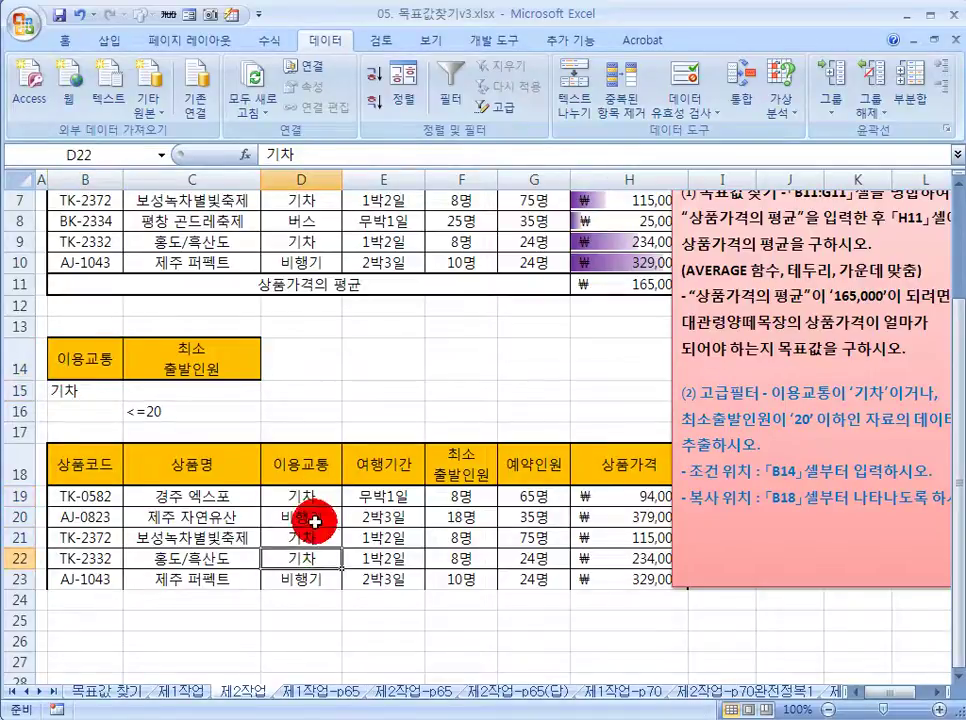
# Step: Check the extracted non-기차 rows against the 최소출발인원 <=20 criterion, and compare the results with the rows of the original table
pyautogui.click(196, 357)
pyautogui.click(172, 410)
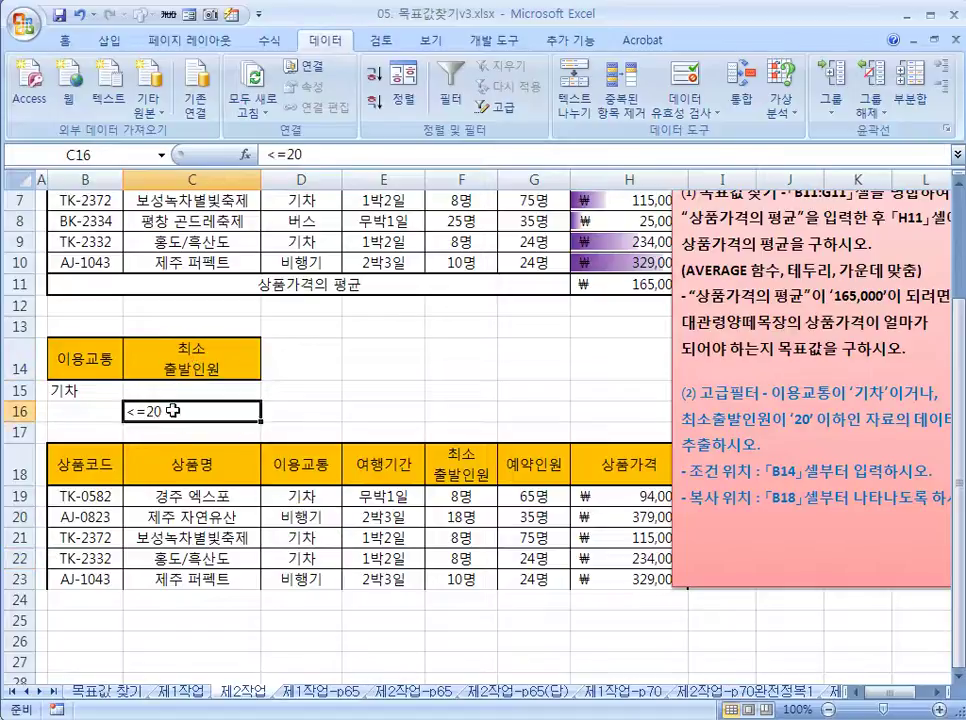
pyautogui.click(317, 518)
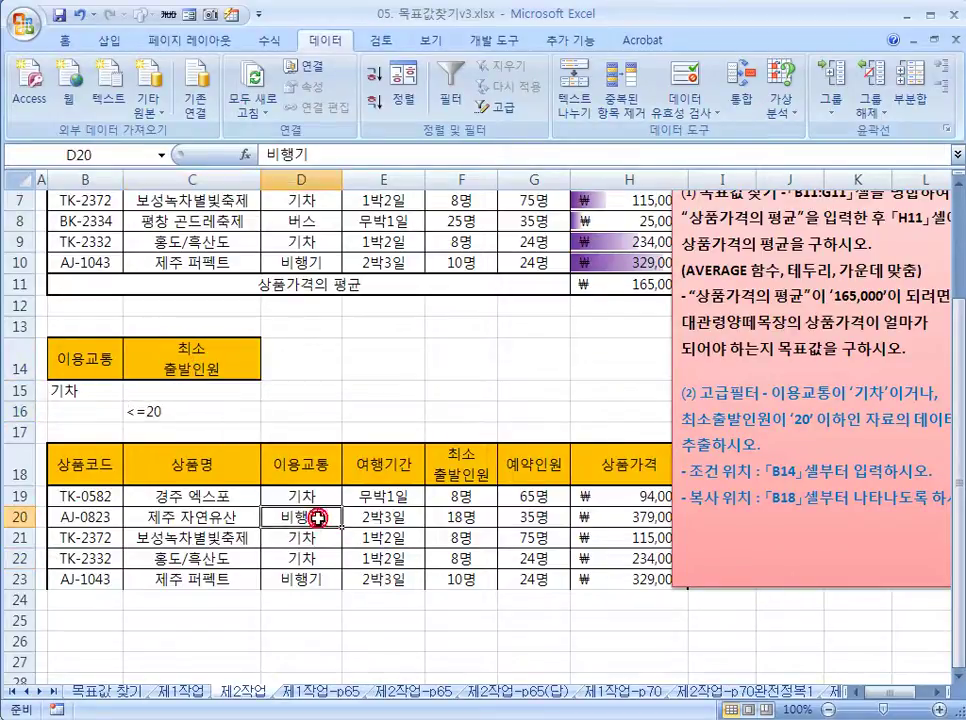
pyautogui.click(460, 517)
pyautogui.click(337, 580)
pyautogui.click(456, 577)
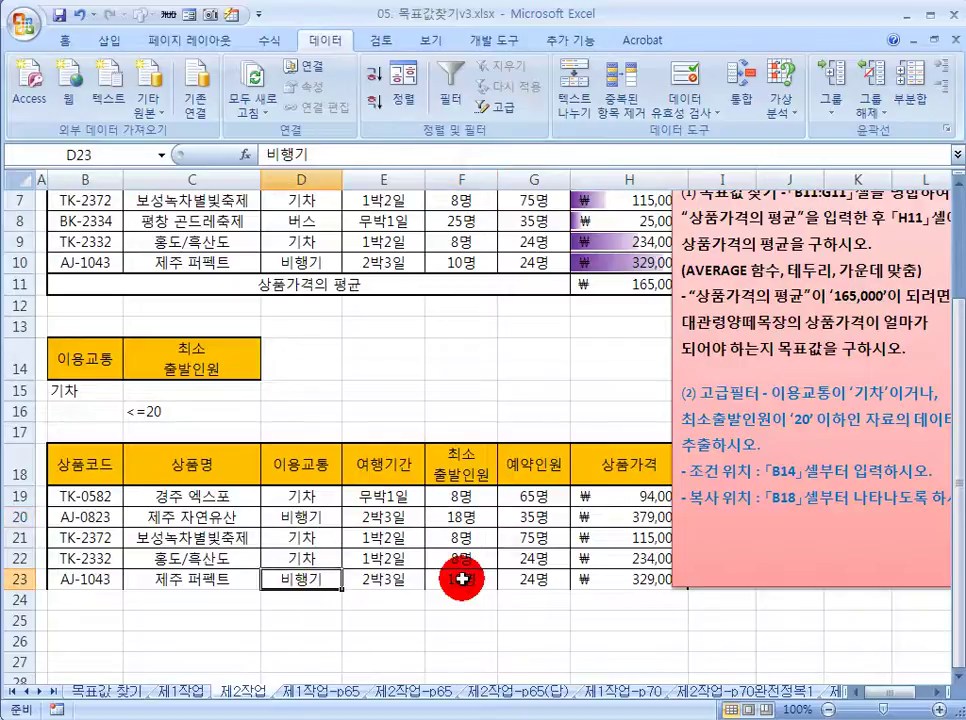
pyautogui.moveTo(99, 497); pyautogui.dragTo(625, 577)
pyautogui.moveTo(80, 364); pyautogui.dragTo(188, 408)
pyautogui.click(325, 362)
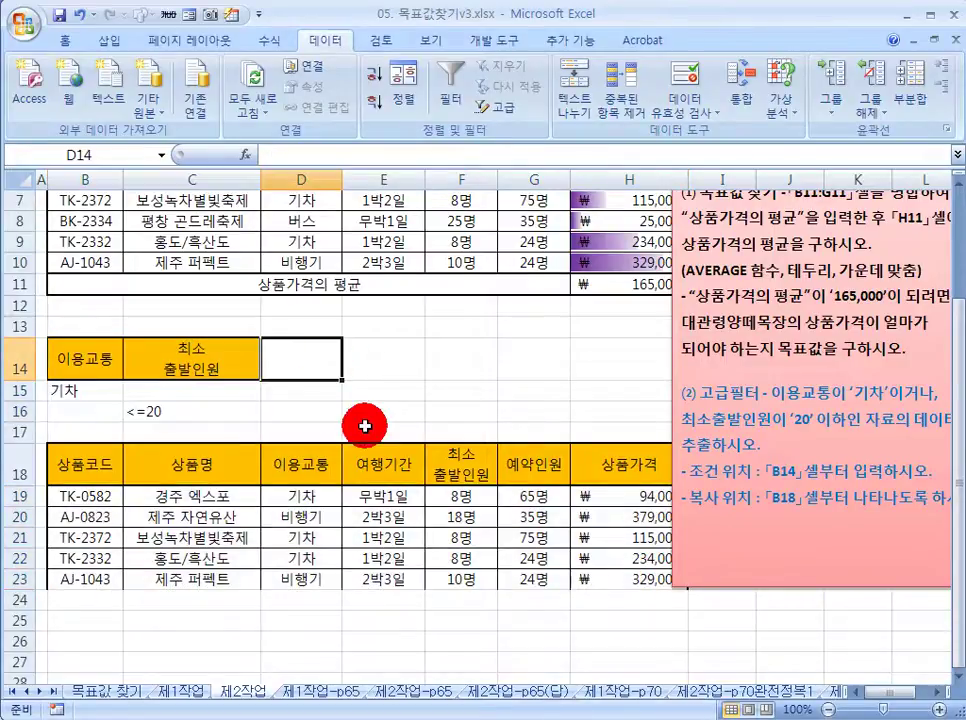
pyautogui.scroll(2, 365, 426)
pyautogui.click(466, 327)
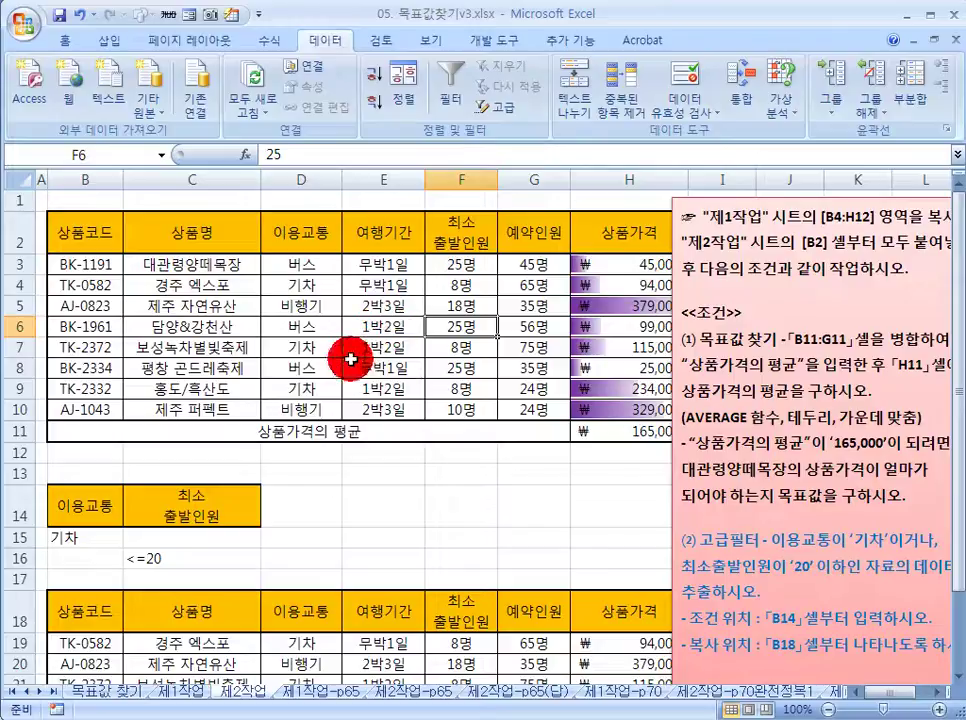
pyautogui.click(306, 268)
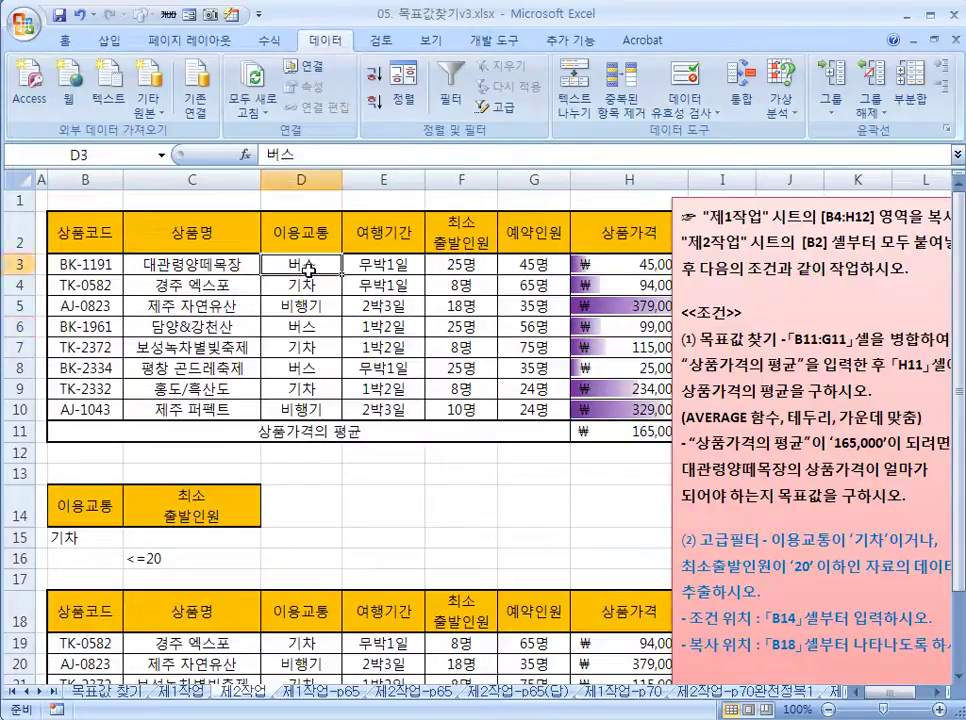
pyautogui.click(311, 306)
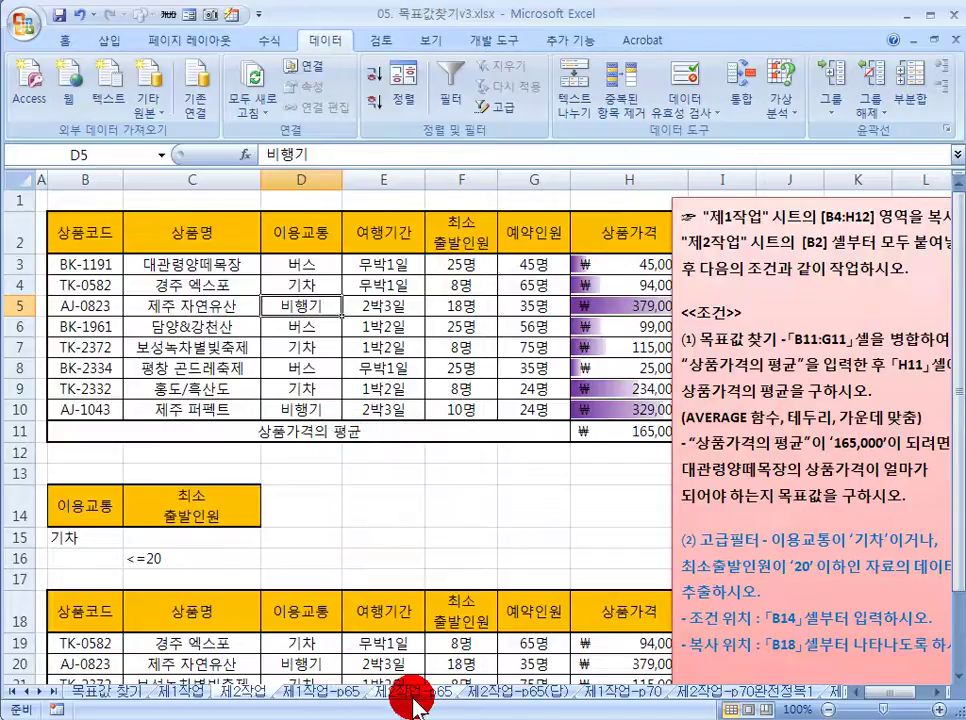
# Step: Open the 제2작업-p65 sheet and check its instructions for the source range to copy
pyautogui.click(381, 692)
pyautogui.click(408, 334)
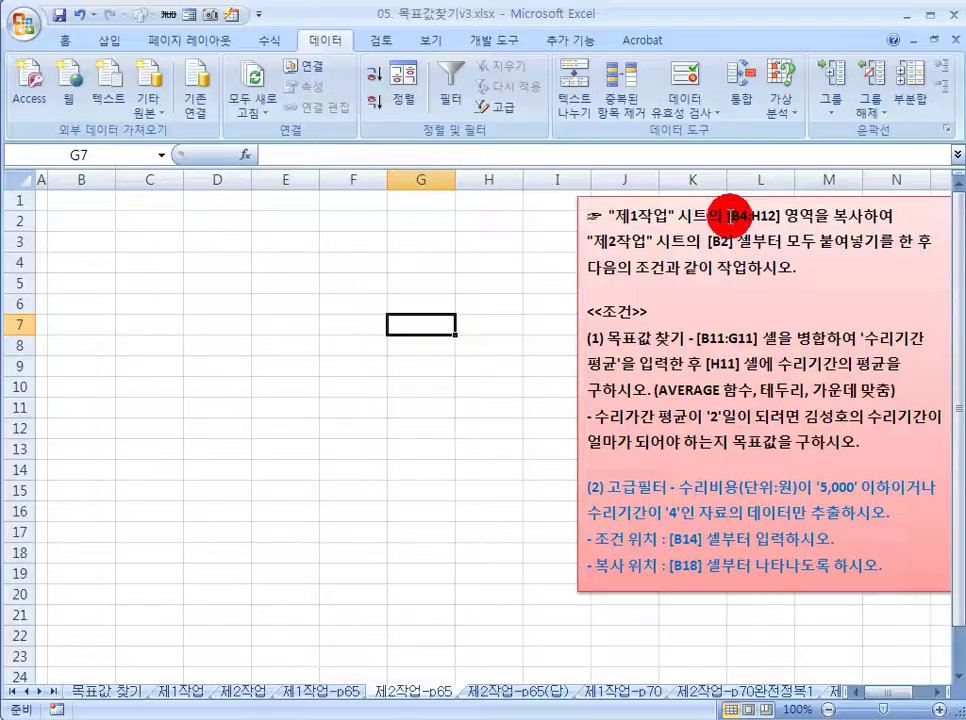
pyautogui.click(733, 212)
pyautogui.moveTo(731, 213); pyautogui.dragTo(768, 215)
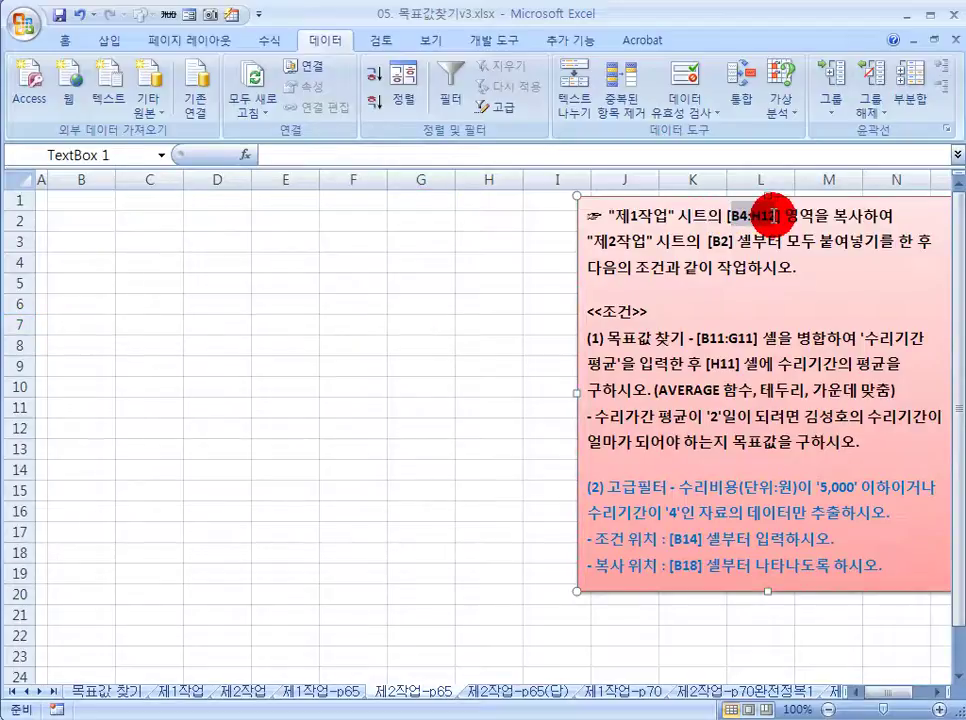
pyautogui.click(358, 239)
pyautogui.click(403, 274)
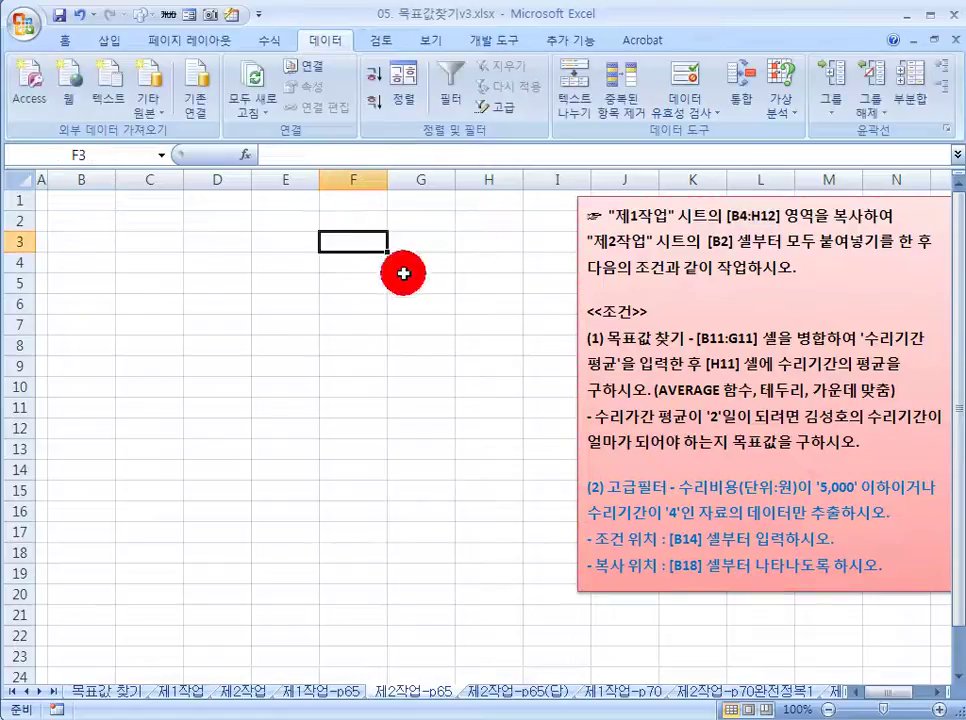
# Step: Copy B4:H12 from the 제1작업-p65 sheet to B2 of the 제2작업-p65 sheet, keeping the source column widths
pyautogui.click(307, 690)
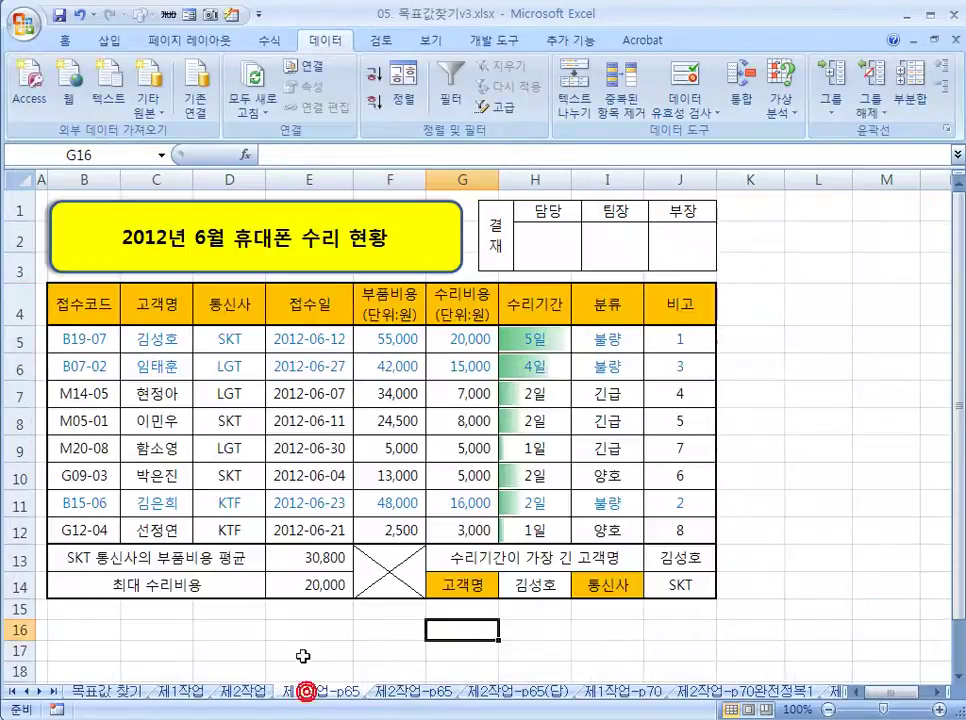
pyautogui.click(75, 303)
pyautogui.moveTo(75, 303); pyautogui.dragTo(520, 530)
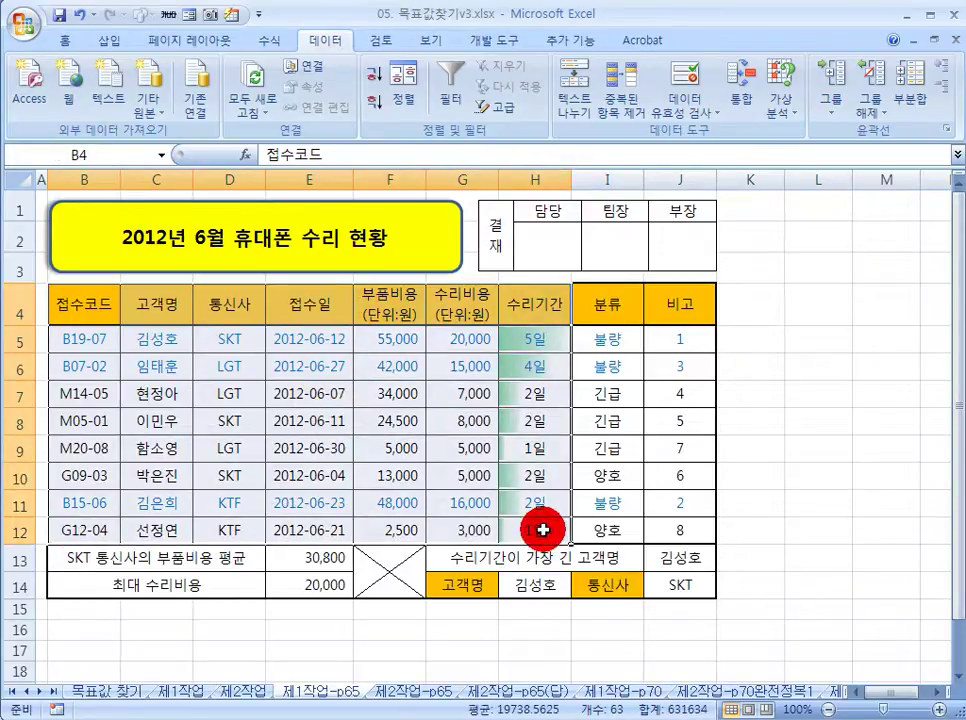
pyautogui.hotkey('ctrl', 'c')
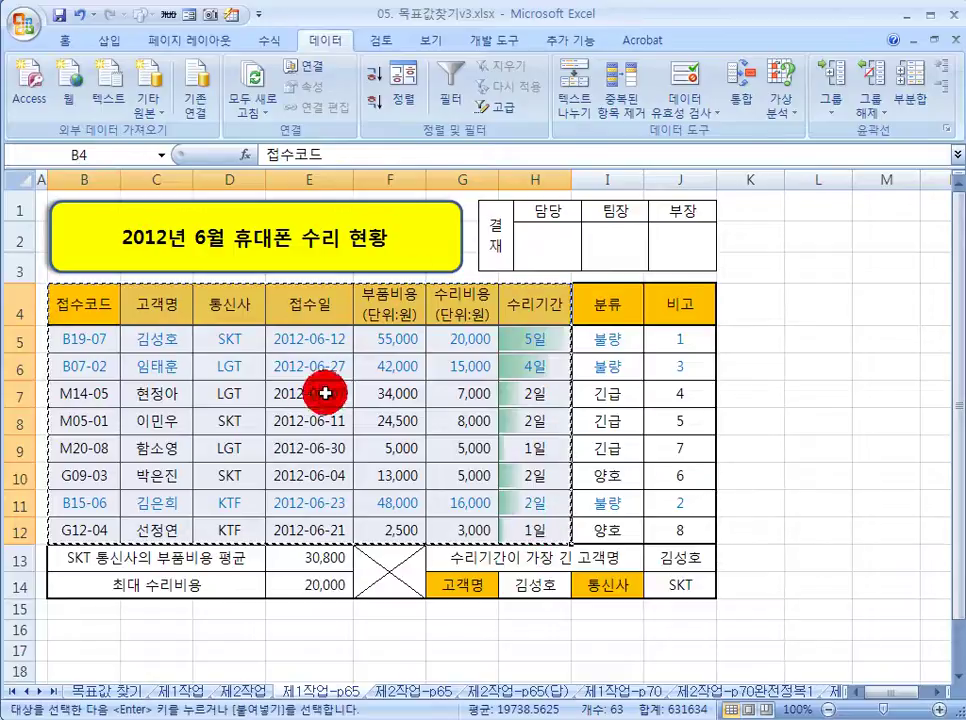
pyautogui.click(425, 690)
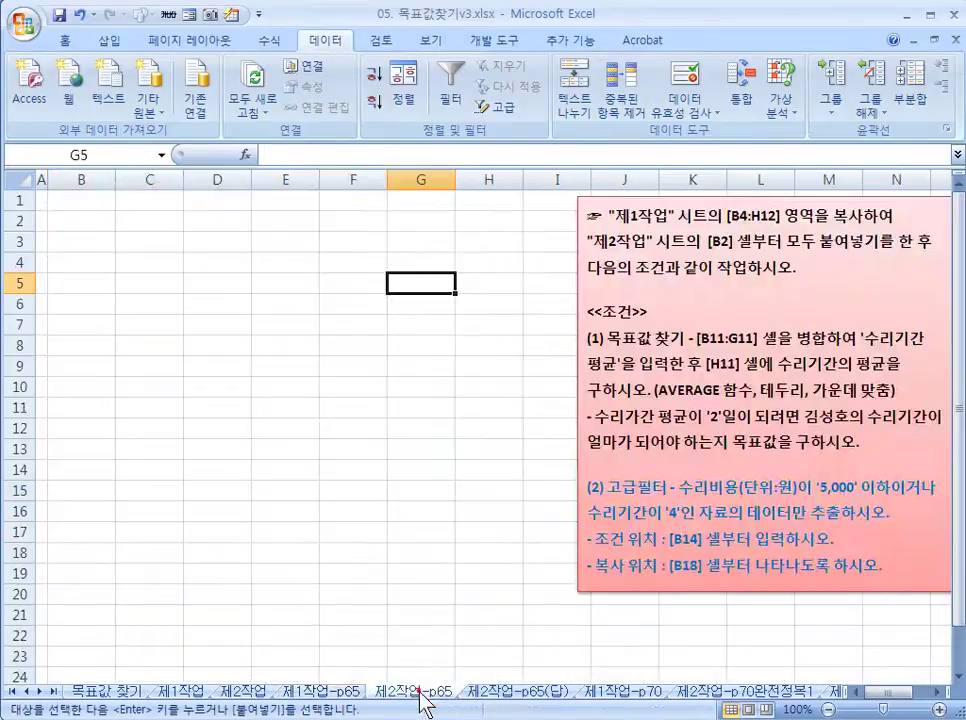
pyautogui.click(70, 220)
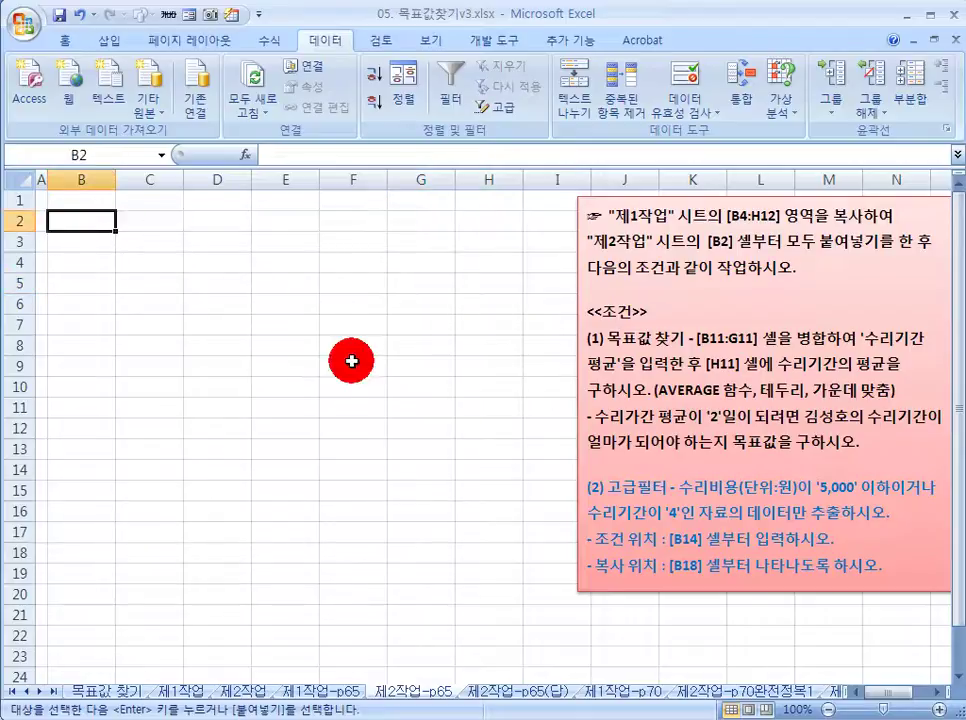
pyautogui.hotkey('ctrl', 'v')
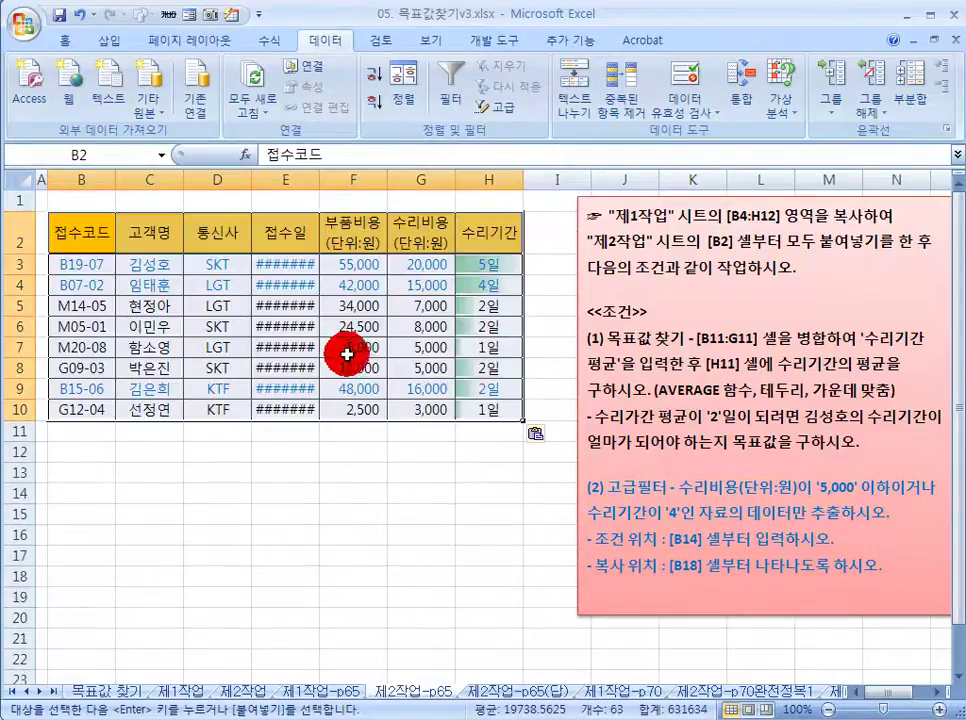
pyautogui.click(537, 434)
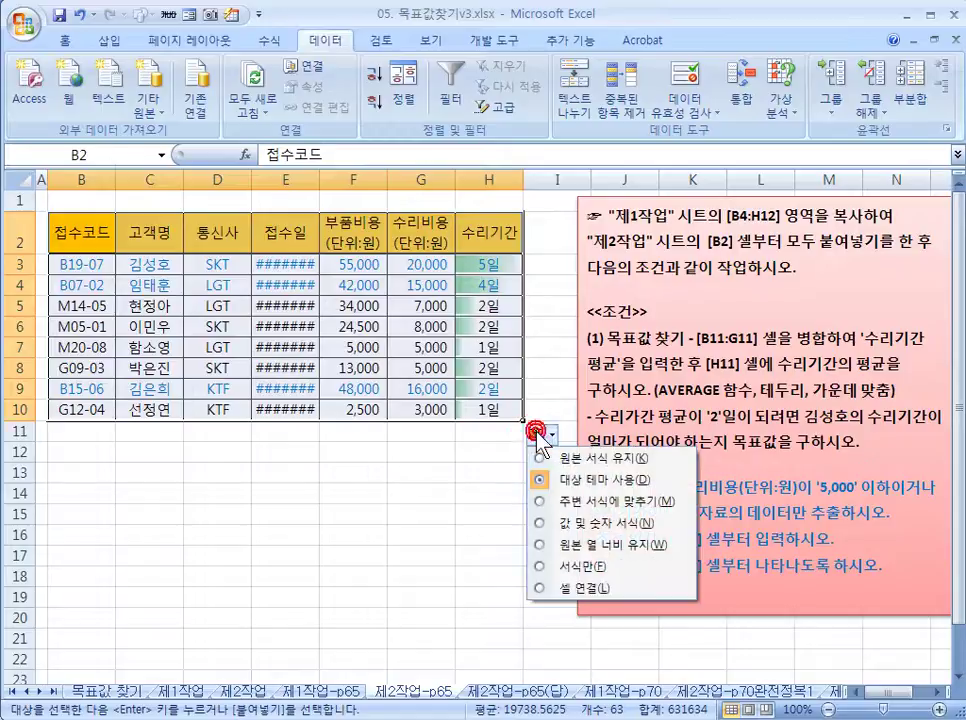
pyautogui.click(585, 546)
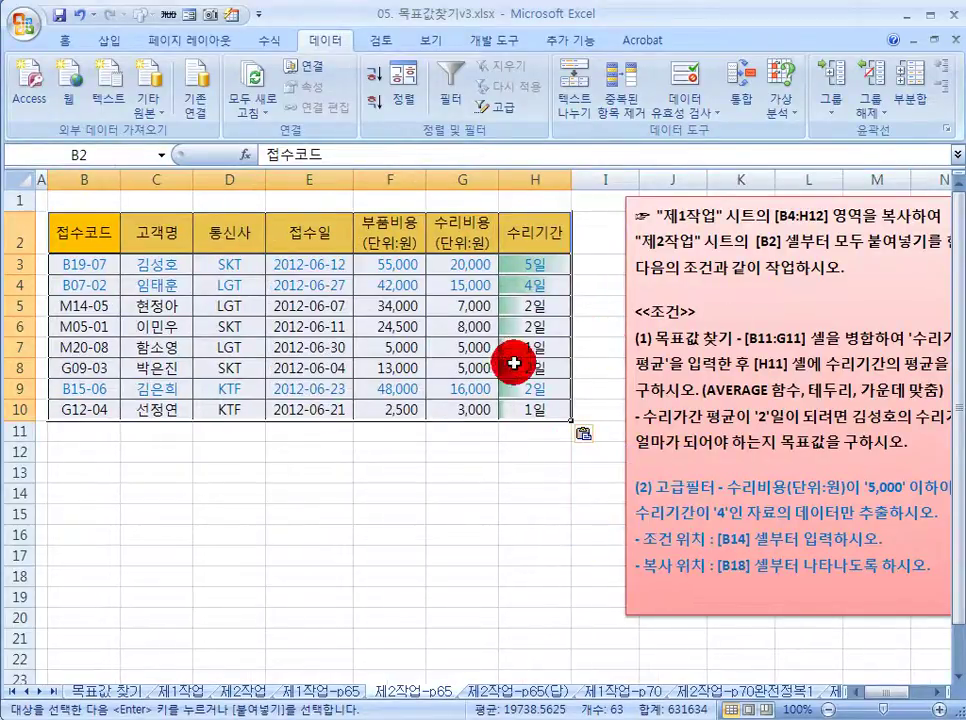
# Step: Merge and center cells B11:G11 below the pasted table, as the goal seek instruction requires
pyautogui.click(380, 450)
pyautogui.moveTo(748, 338); pyautogui.dragTo(802, 338)
pyautogui.click(302, 448)
pyautogui.moveTo(97, 430); pyautogui.dragTo(479, 430)
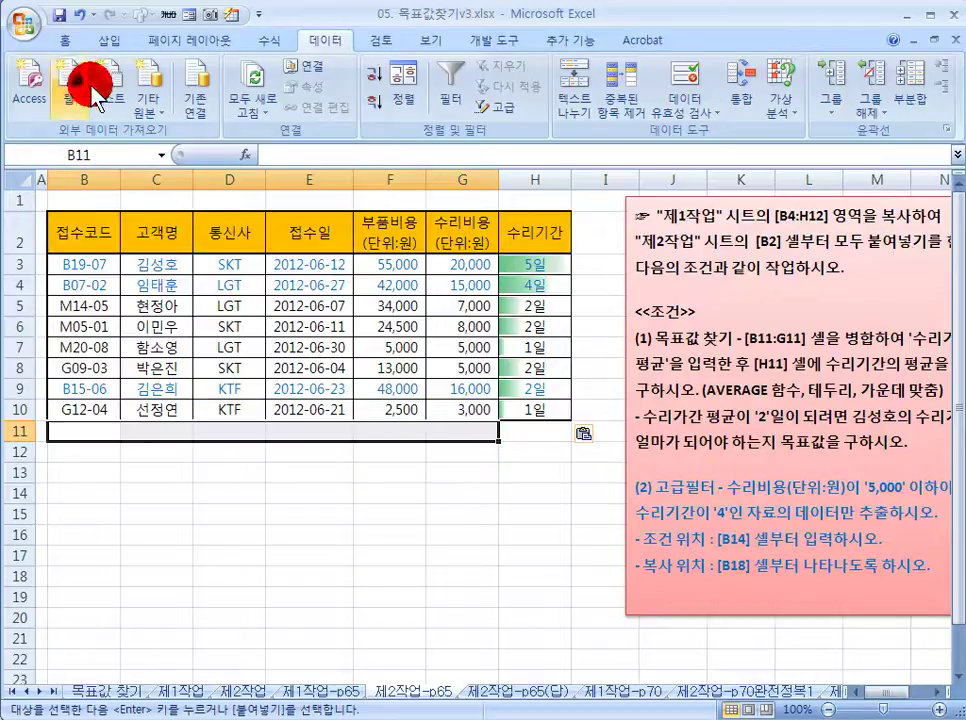
pyautogui.click(68, 40)
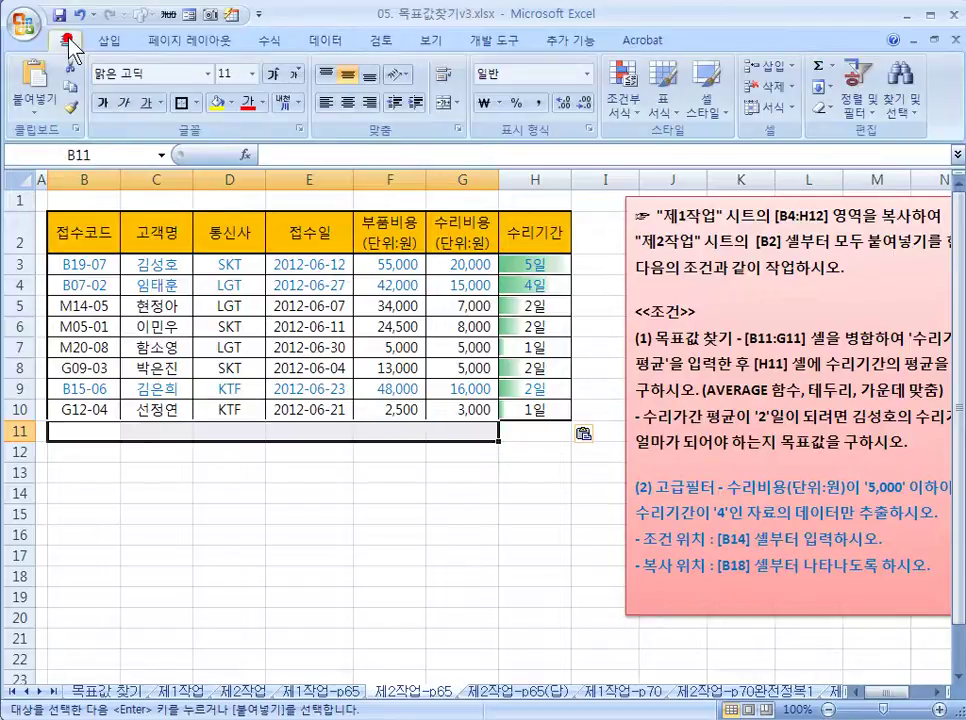
pyautogui.click(443, 105)
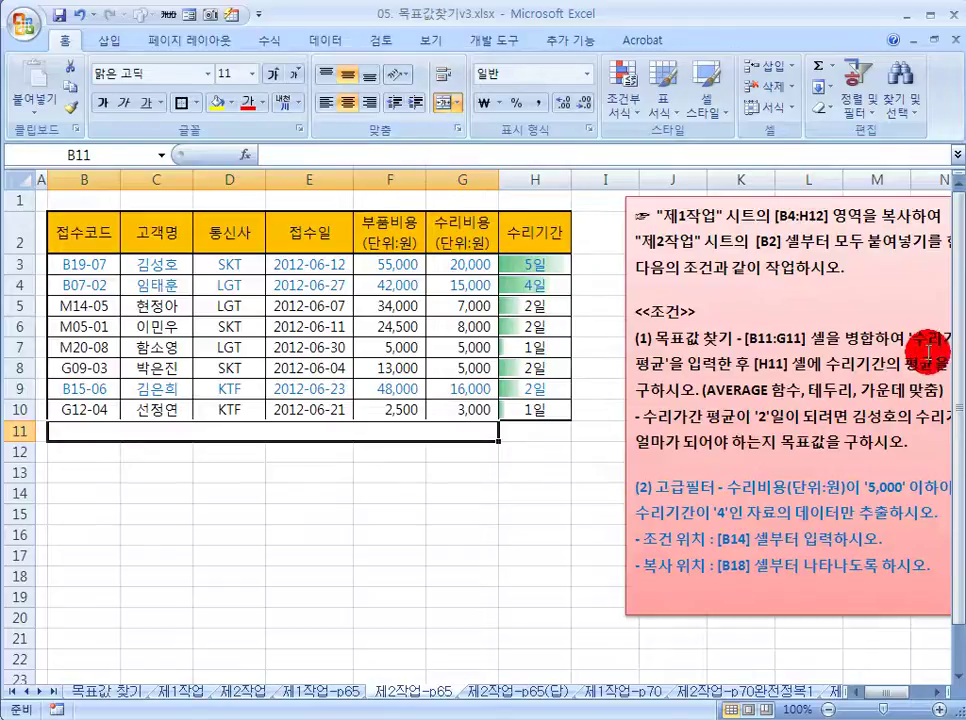
# Step: Move the instruction text box toward the table so its full text can be read, and select the merged cell B11
pyautogui.click(625, 338)
pyautogui.moveTo(658, 196); pyautogui.dragTo(590, 196)
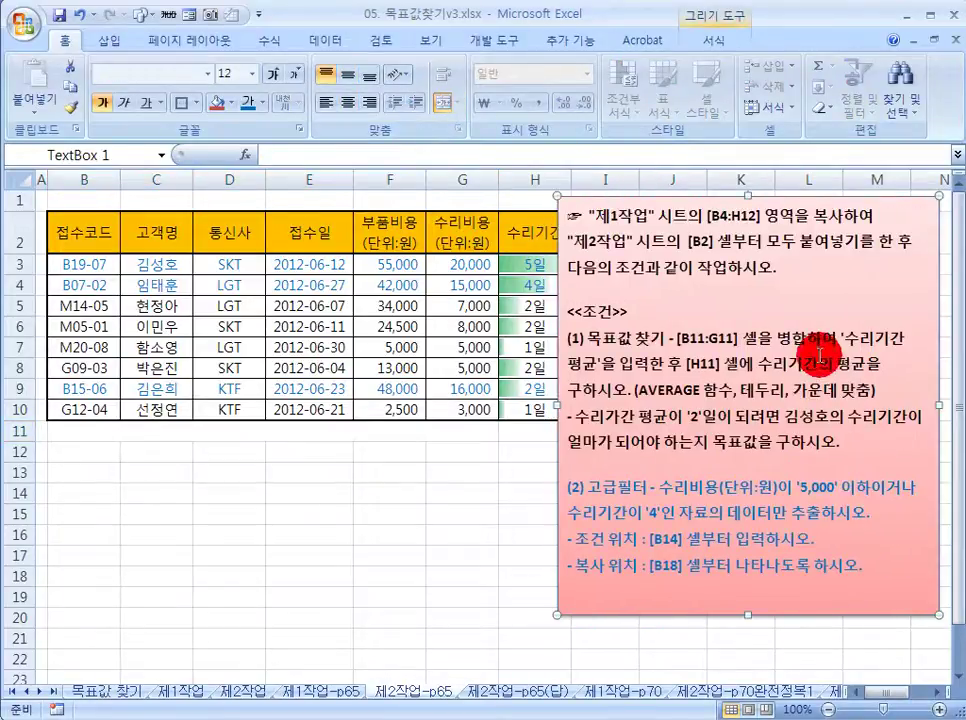
pyautogui.click(156, 434)
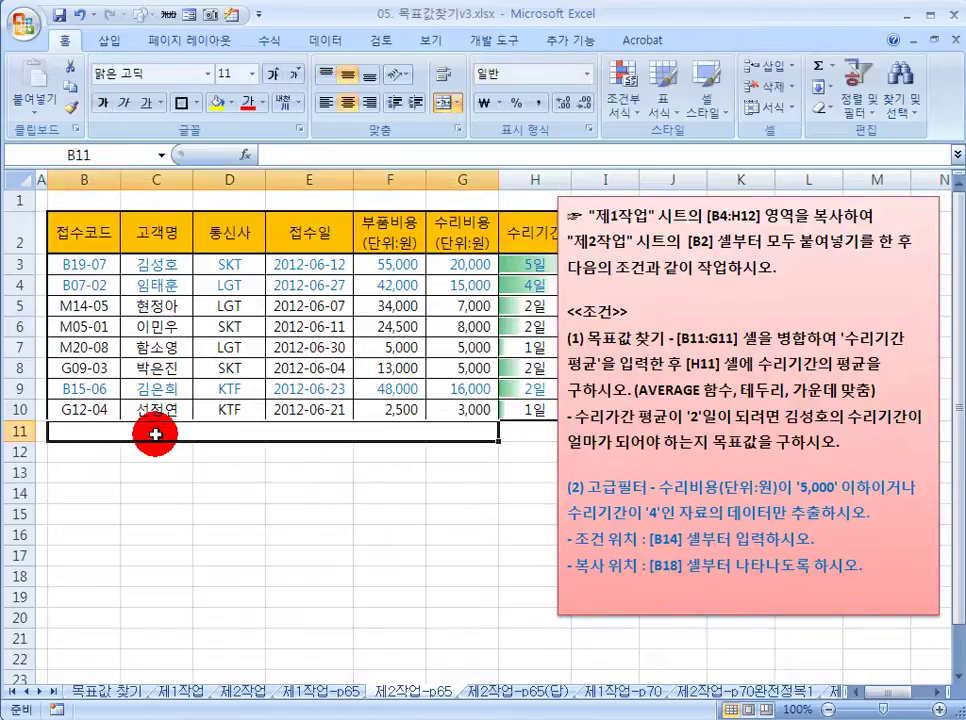
# Step: Enter the label 수리기간 평균 in the merged cell B11
pyautogui.write('수리')
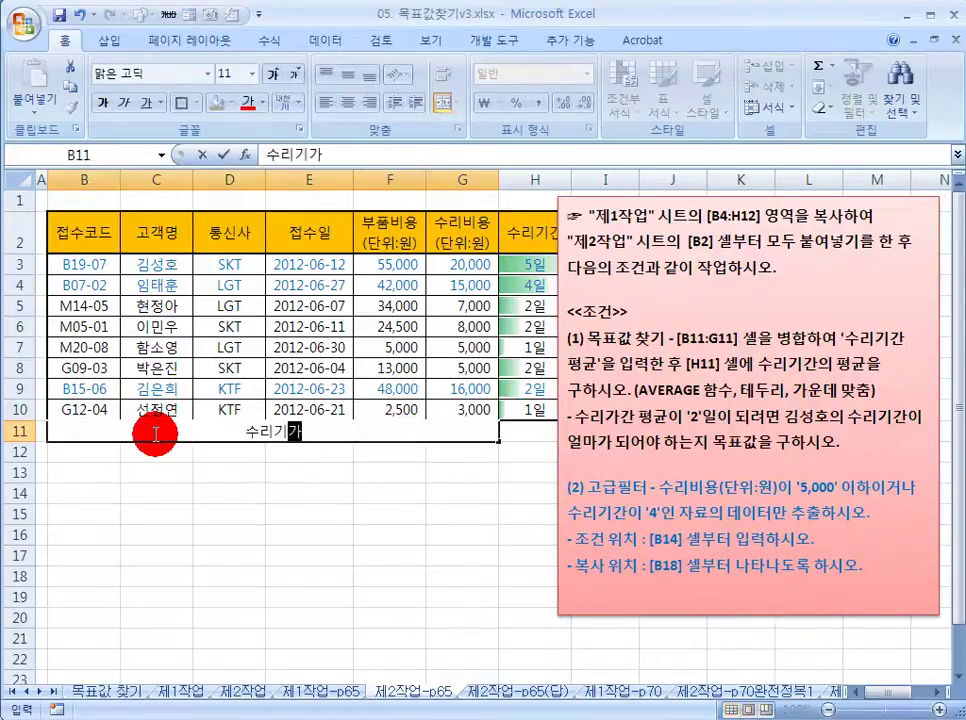
pyautogui.write('기간 평균')
pyautogui.press('Tab')
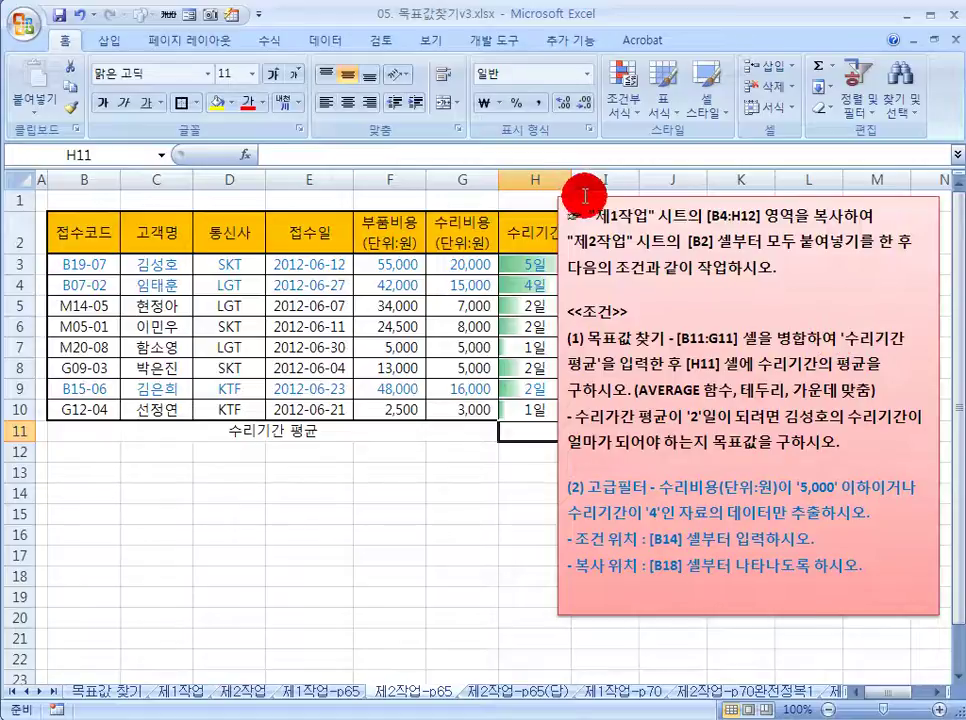
# Step: Move the instruction text box clear of column H and calculate the AVERAGE of H3:H10 in H11
pyautogui.click(581, 198)
pyautogui.moveTo(580, 196); pyautogui.dragTo(670, 206)
pyautogui.moveTo(534, 257); pyautogui.dragTo(523, 426)
pyautogui.click(531, 263)
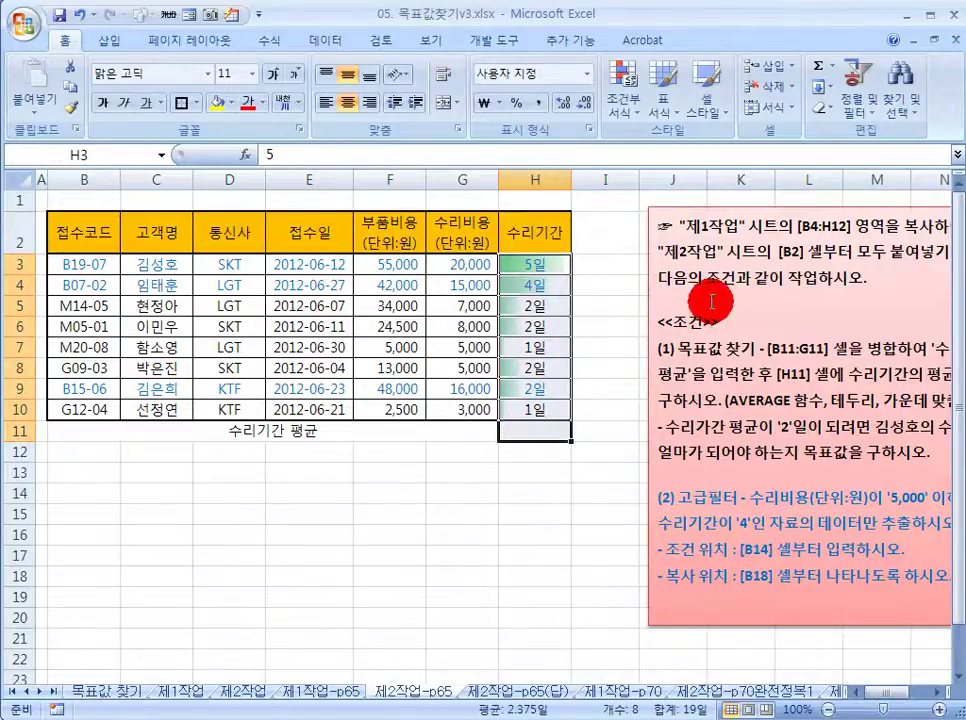
pyautogui.click(833, 66)
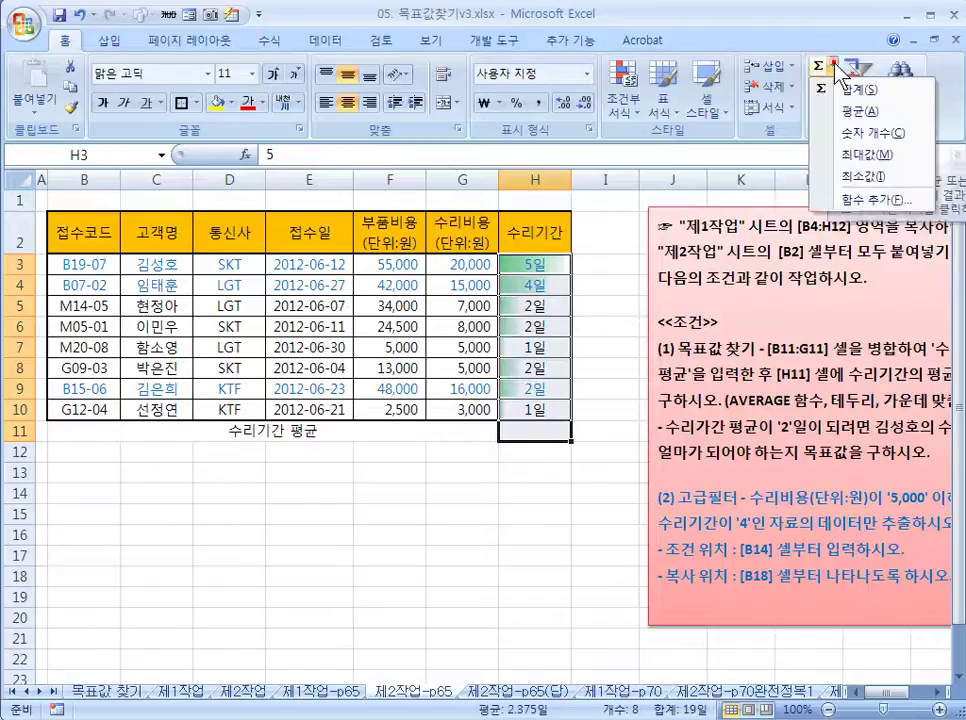
pyautogui.click(850, 112)
pyautogui.click(545, 432)
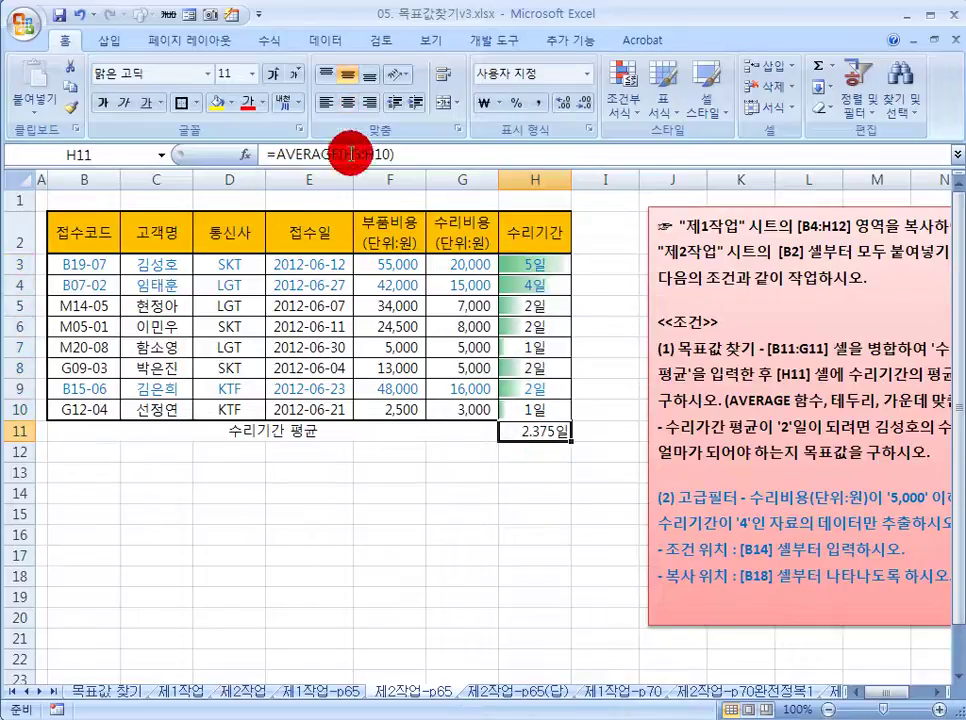
# Step: Apply all borders to the average row B11:H11
pyautogui.click(168, 432)
pyautogui.click(231, 494)
pyautogui.click(136, 427)
pyautogui.moveTo(443, 426); pyautogui.dragTo(512, 428)
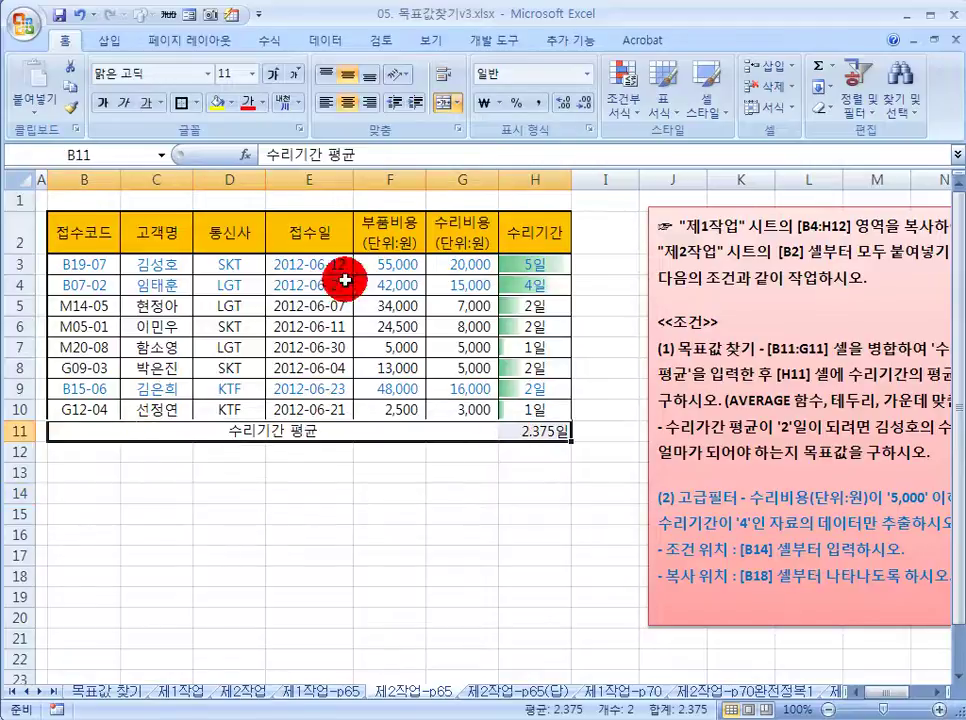
pyautogui.click(196, 104)
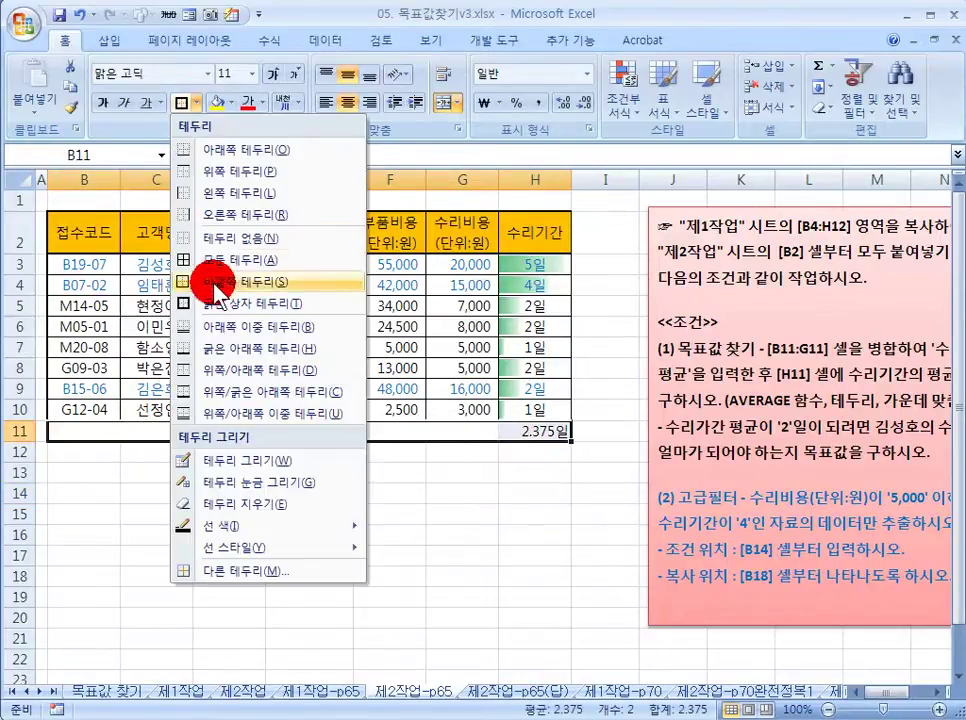
pyautogui.click(210, 259)
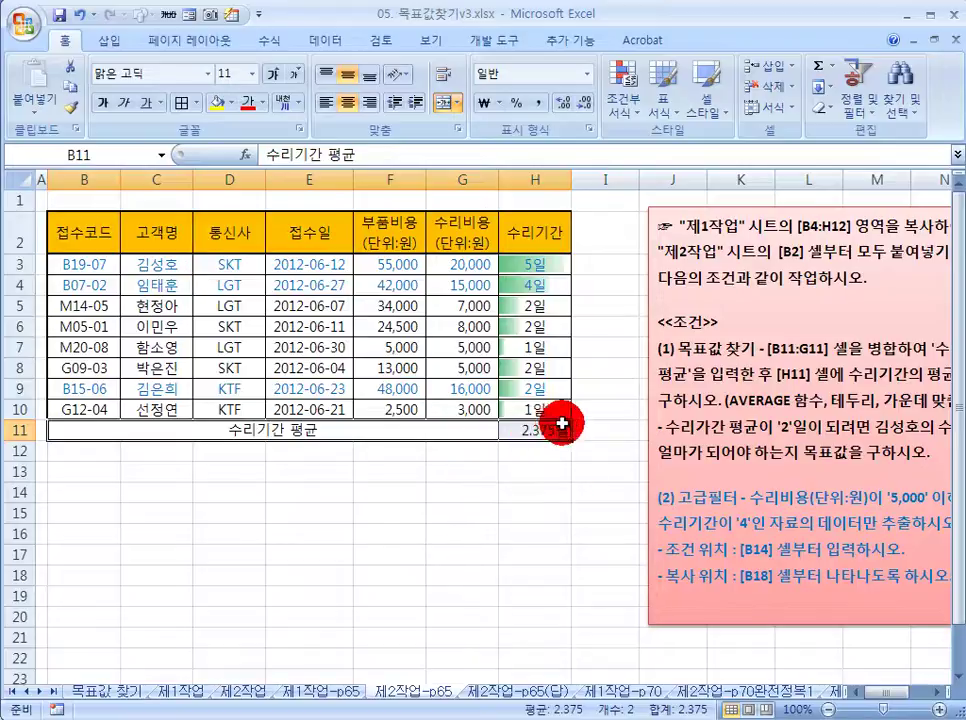
# Step: Center the average value in cell H11 horizontally
pyautogui.click(341, 80)
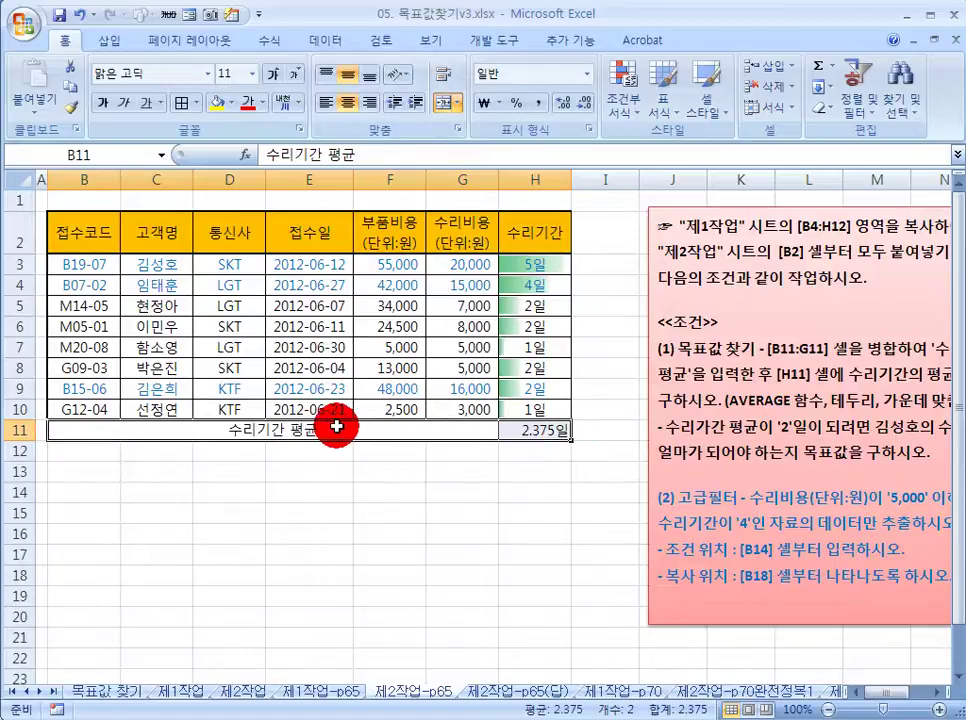
pyautogui.click(530, 432)
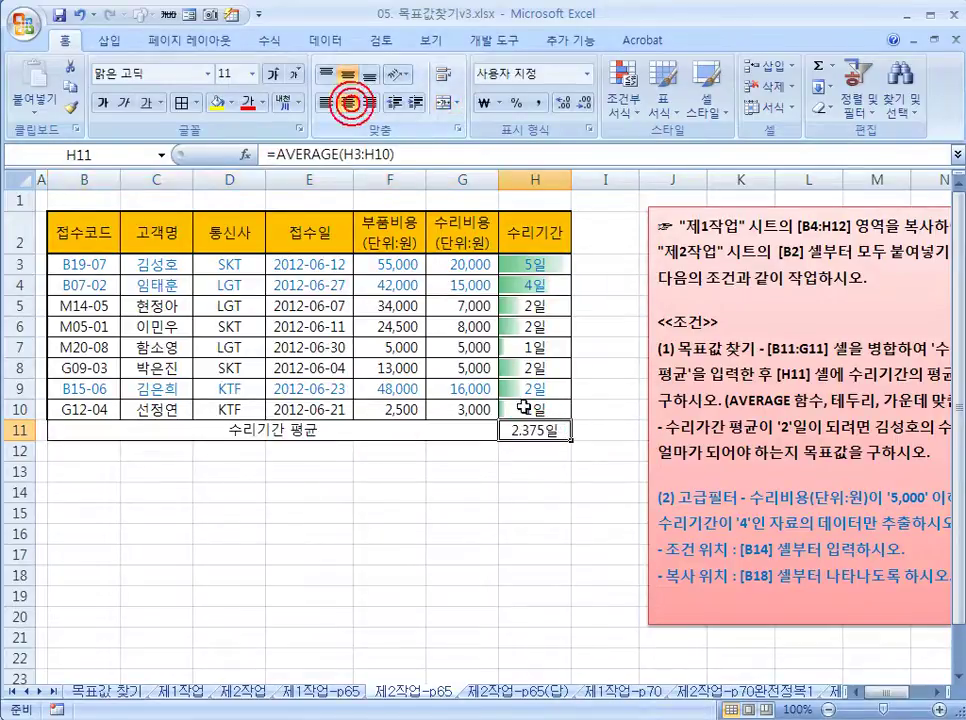
pyautogui.click(435, 493)
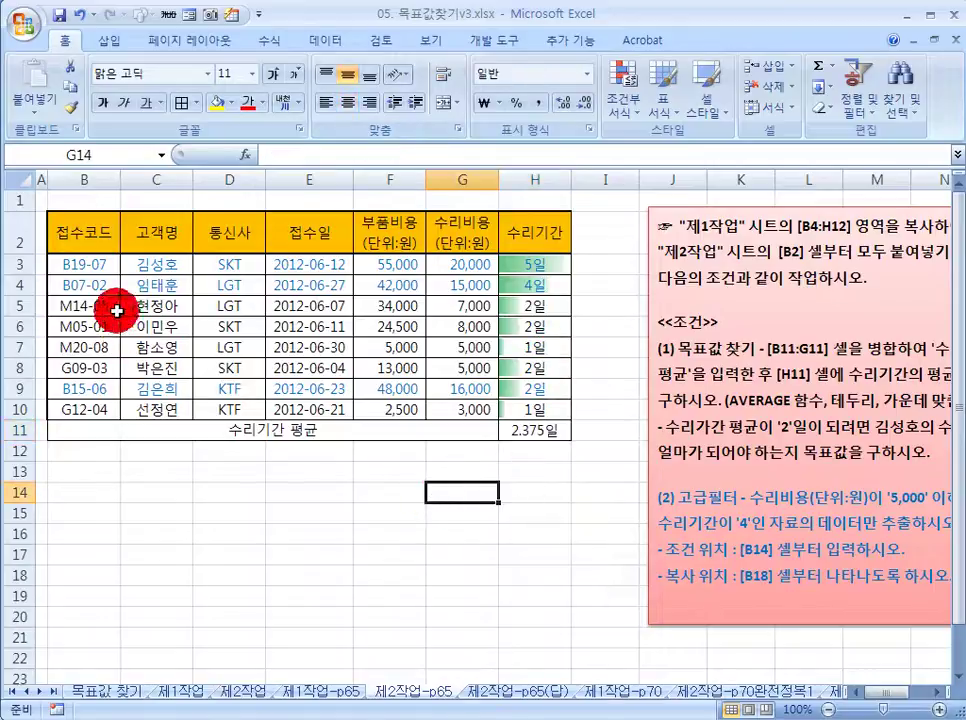
# Step: Add a thick box border around the average row B11:H11 and around the whole table B2:H11
pyautogui.click(112, 425)
pyautogui.moveTo(92, 431); pyautogui.dragTo(532, 430)
pyautogui.click(196, 102)
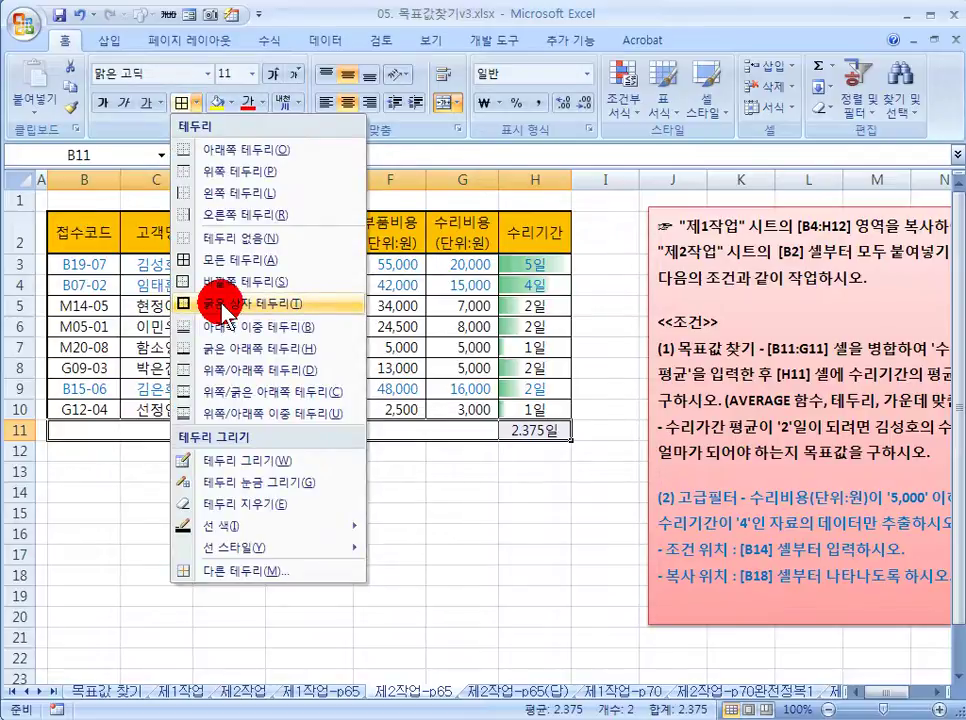
pyautogui.click(222, 304)
pyautogui.moveTo(76, 228); pyautogui.dragTo(500, 428)
pyautogui.click(183, 102)
pyautogui.click(287, 494)
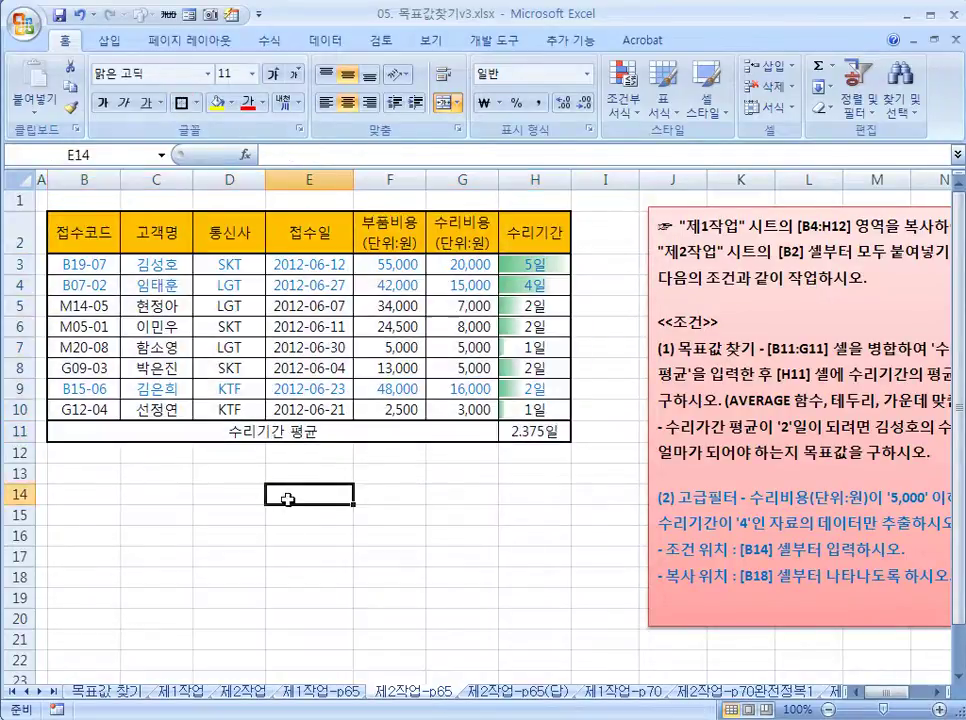
# Step: Move the instruction text box close to the table, check the goal seek condition, and select the average cell H11
pyautogui.click(303, 345)
pyautogui.click(804, 341)
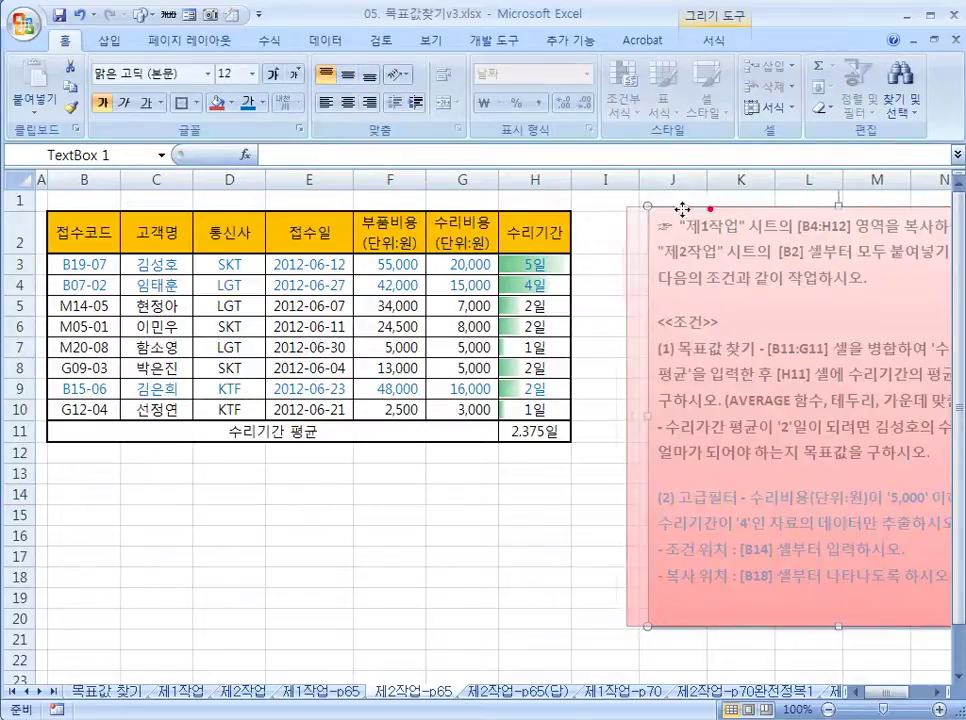
pyautogui.moveTo(701, 208); pyautogui.dragTo(638, 205)
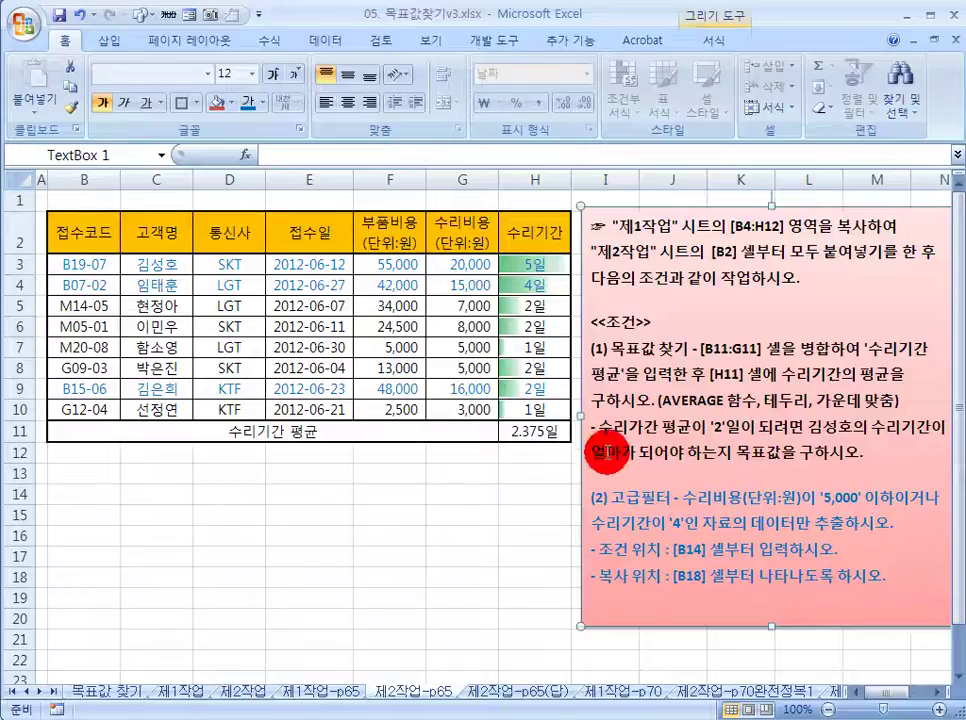
pyautogui.click(650, 428)
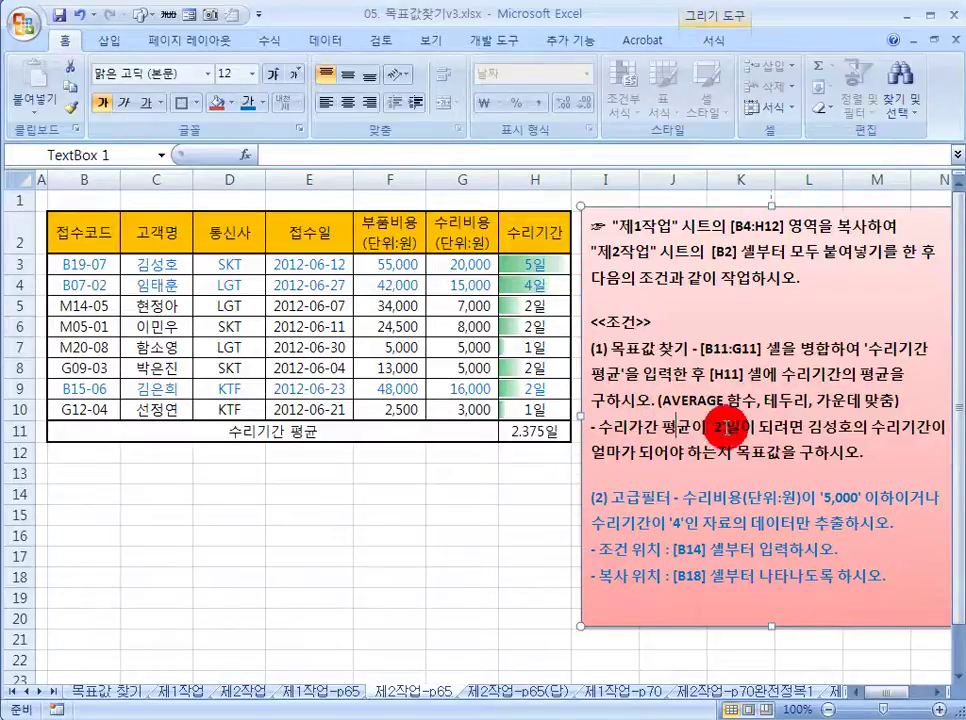
pyautogui.click(522, 432)
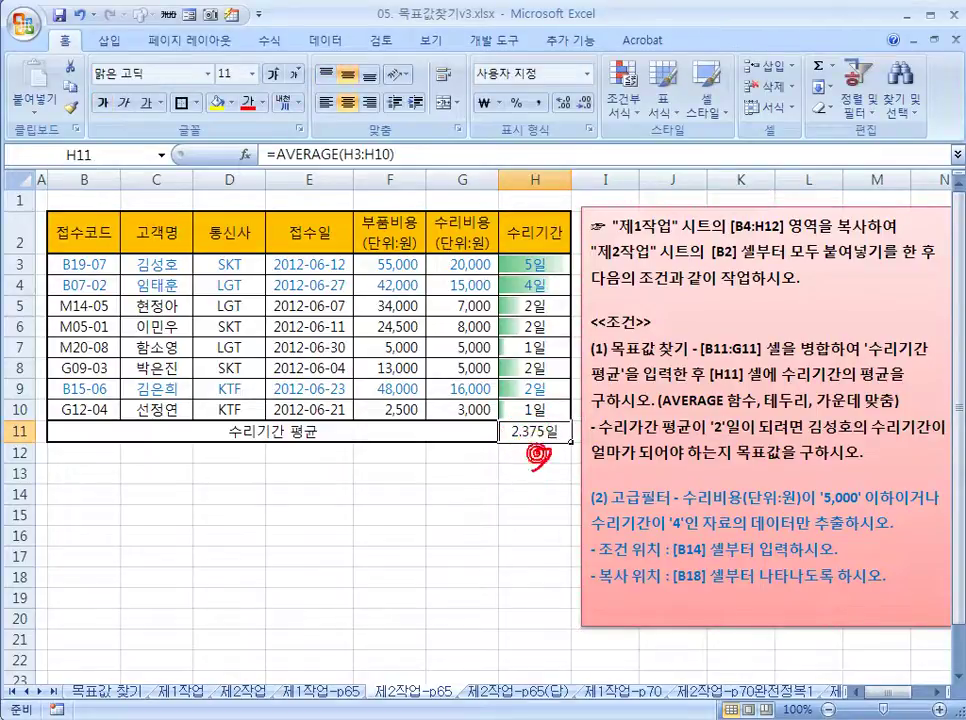
pyautogui.moveTo(817, 436); pyautogui.dragTo(849, 435)
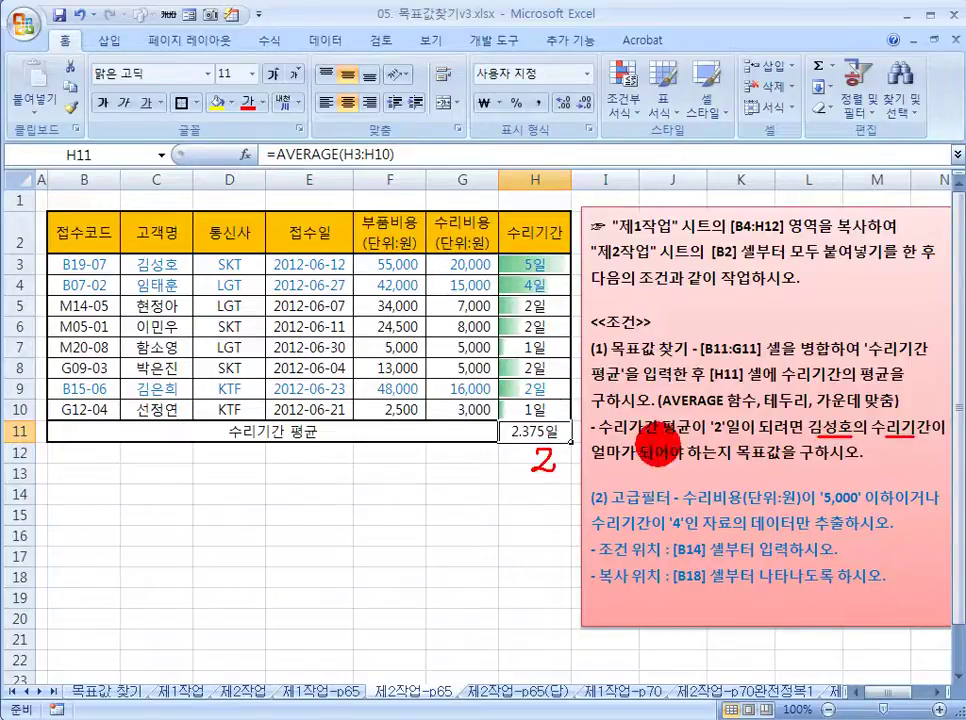
pyautogui.moveTo(180, 268); pyautogui.dragTo(147, 257)
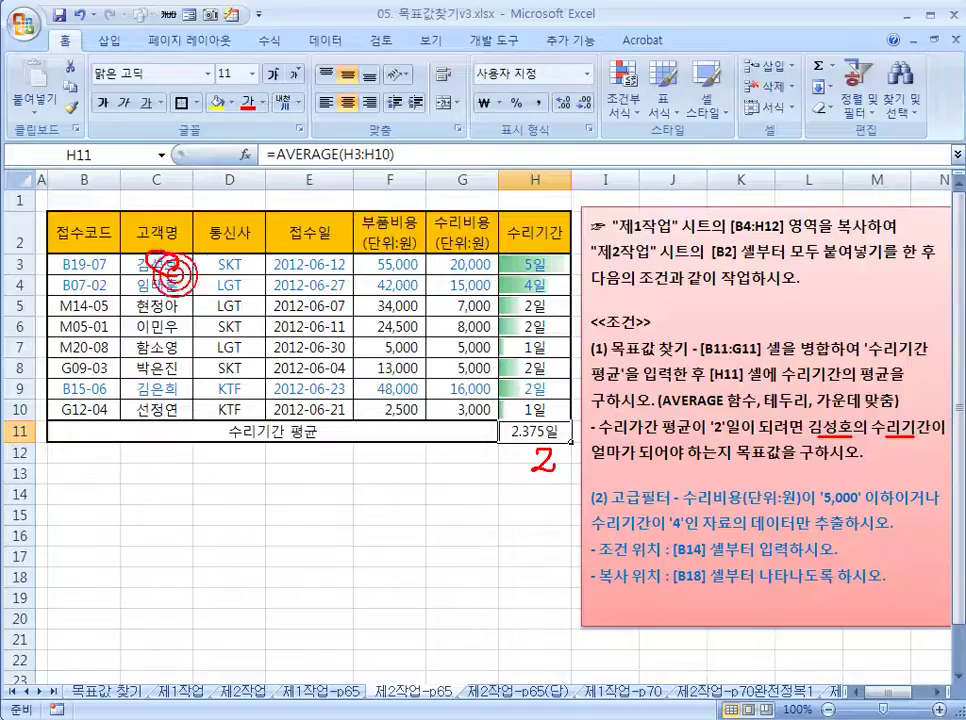
pyautogui.moveTo(488, 266)
pyautogui.mouseDown()
pyautogui.moveTo(524, 259)
pyautogui.moveTo(530, 272)
pyautogui.moveTo(543, 268)
pyautogui.mouseUp()
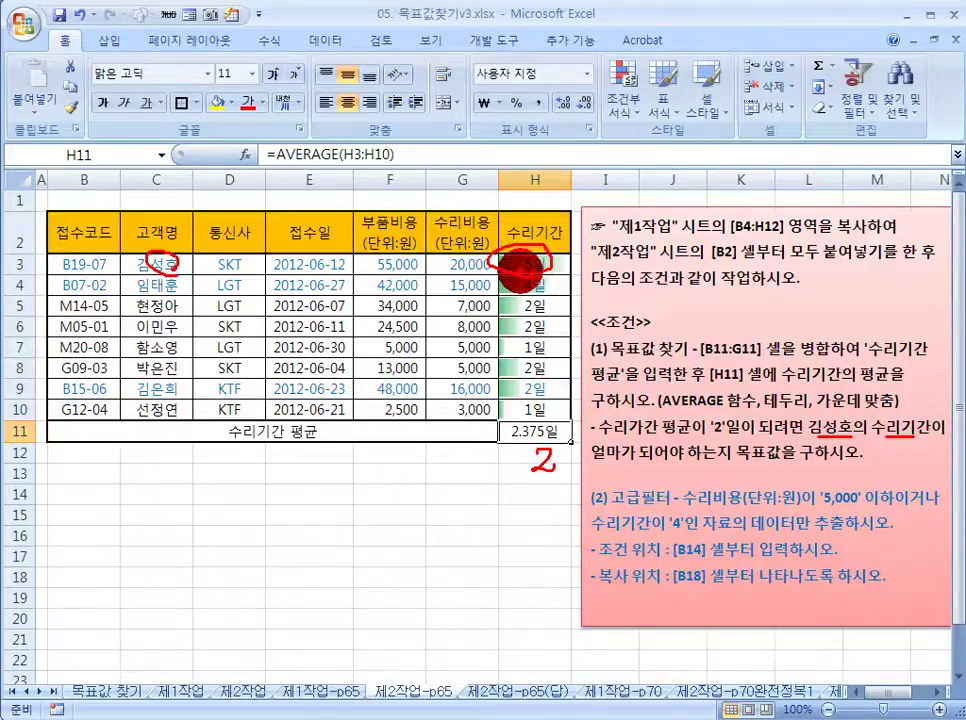
pyautogui.moveTo(526, 456); pyautogui.dragTo(550, 478)
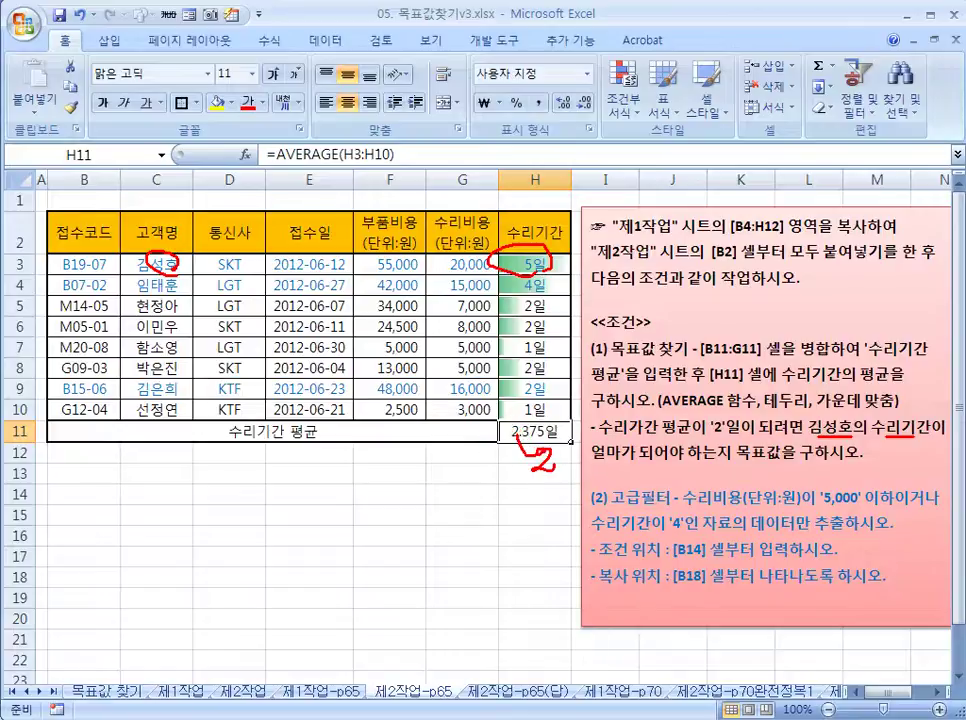
pyautogui.press('e')
pyautogui.press('Escape')
# Step: Run Goal Seek on formula cell H11 with target value 2 and changing cell H3, and accept the solution
pyautogui.click(524, 430)
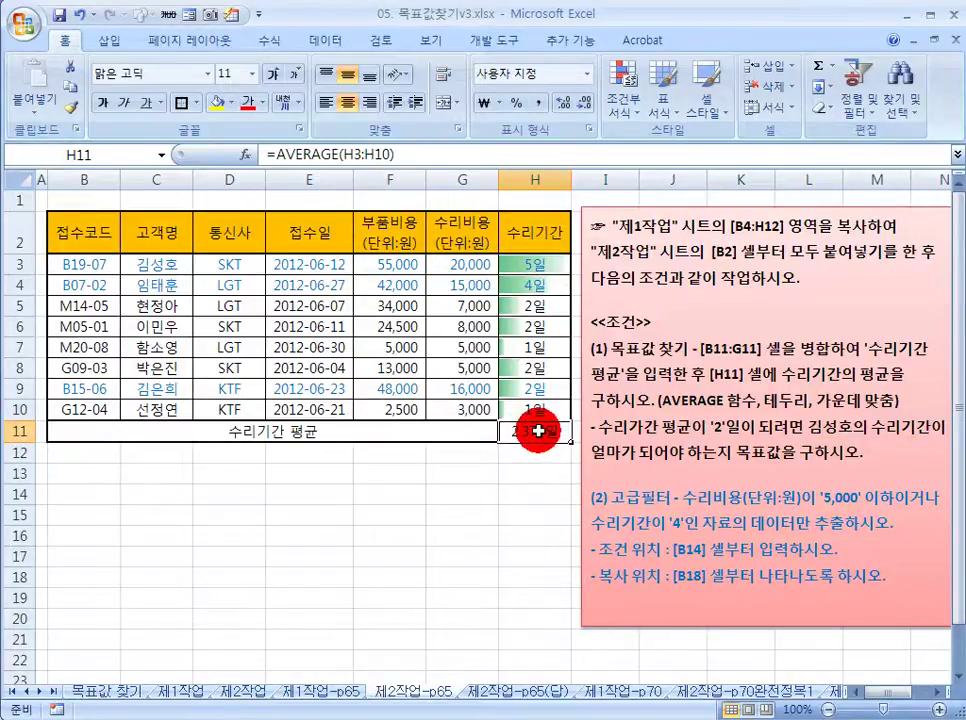
pyautogui.click(325, 40)
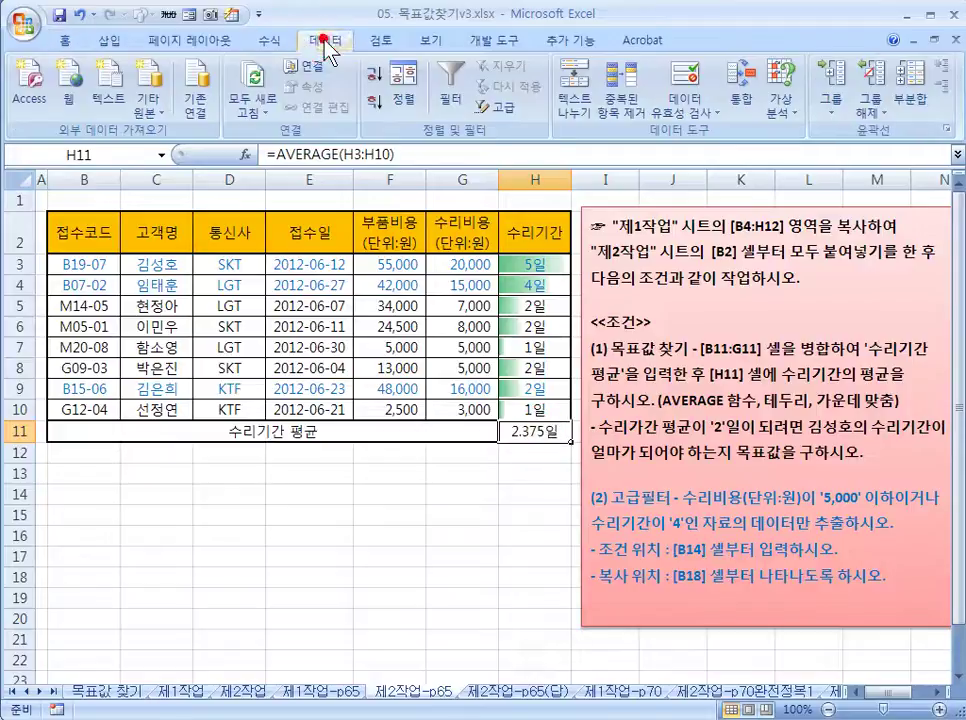
pyautogui.click(780, 100)
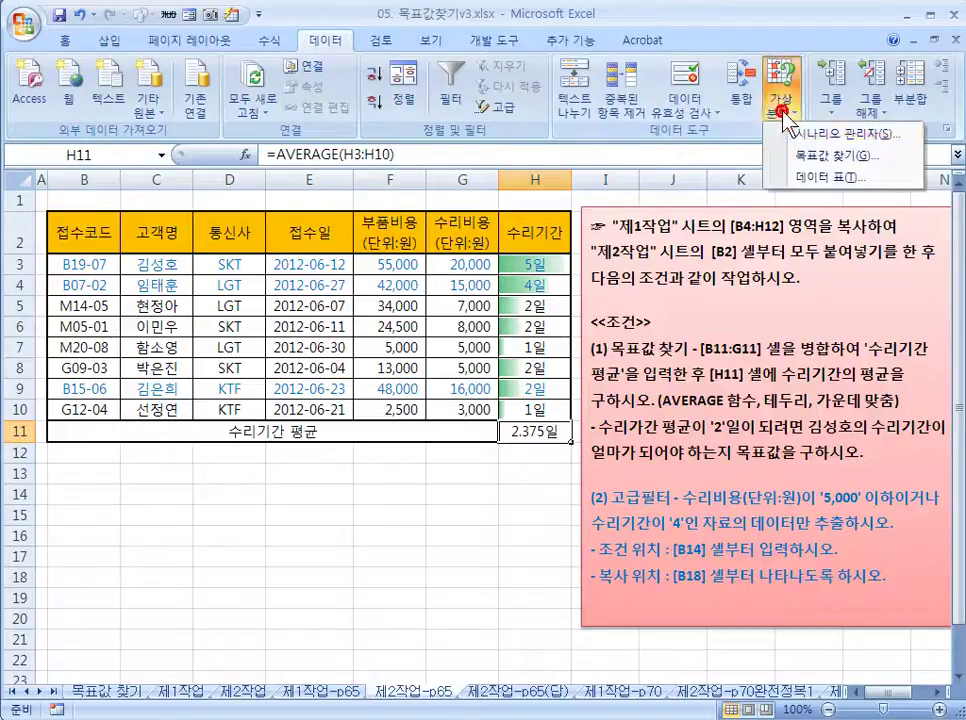
pyautogui.click(797, 158)
pyautogui.moveTo(464, 436); pyautogui.dragTo(433, 464)
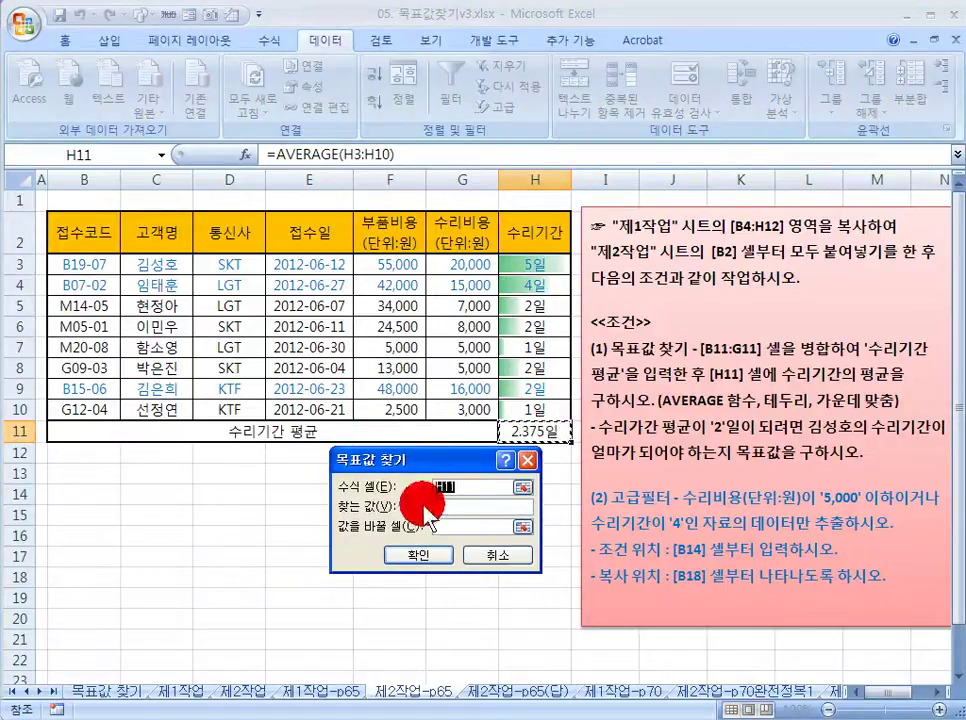
pyautogui.click(440, 510)
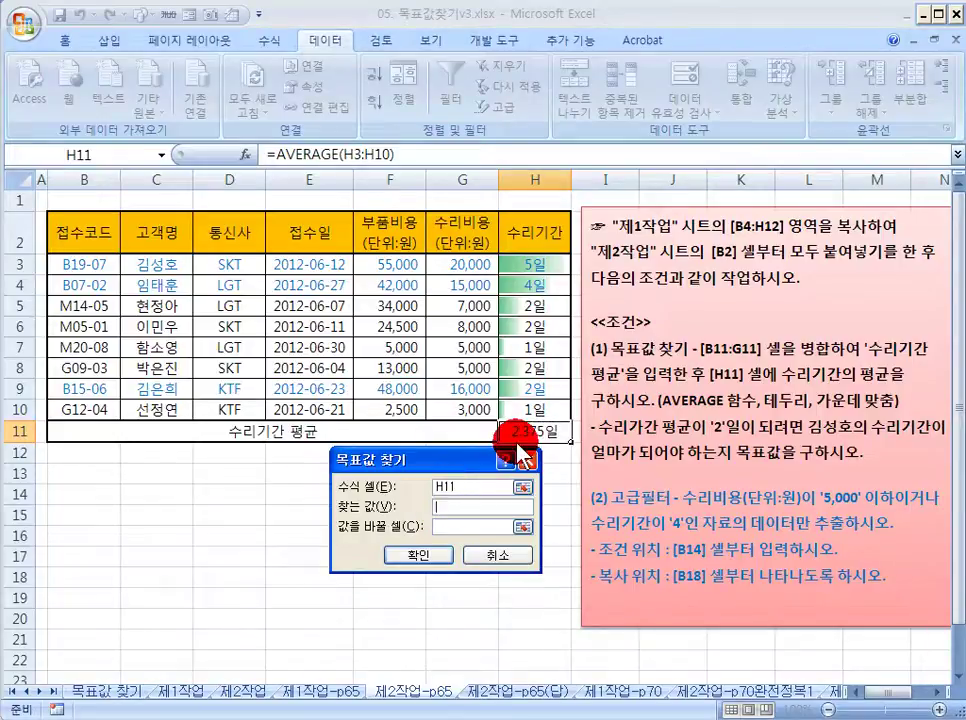
pyautogui.click(439, 508)
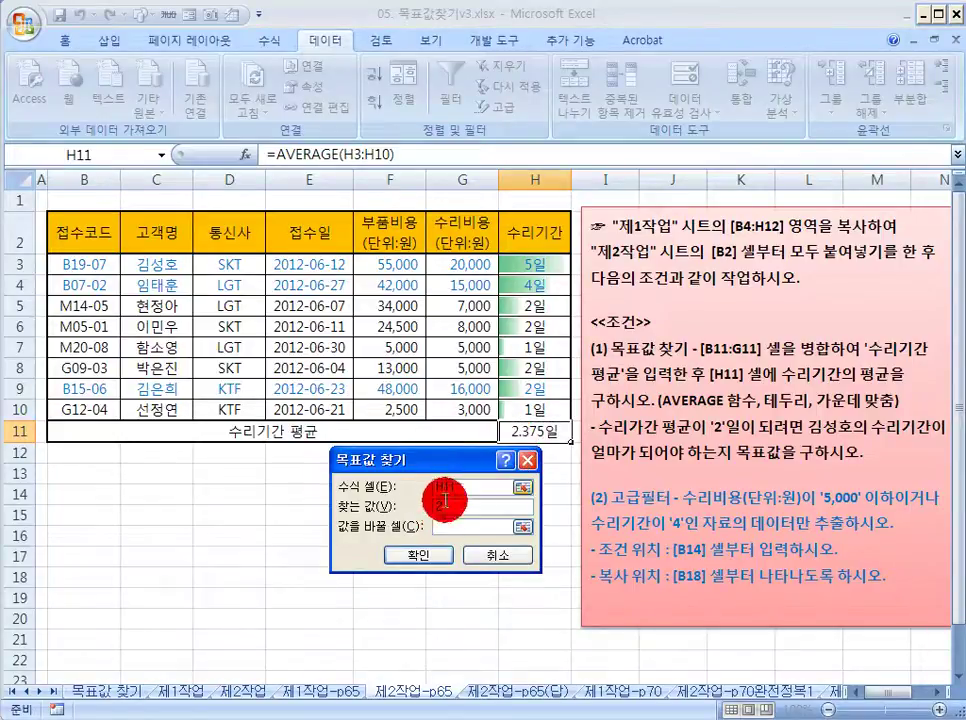
pyautogui.write('2')
pyautogui.click(440, 525)
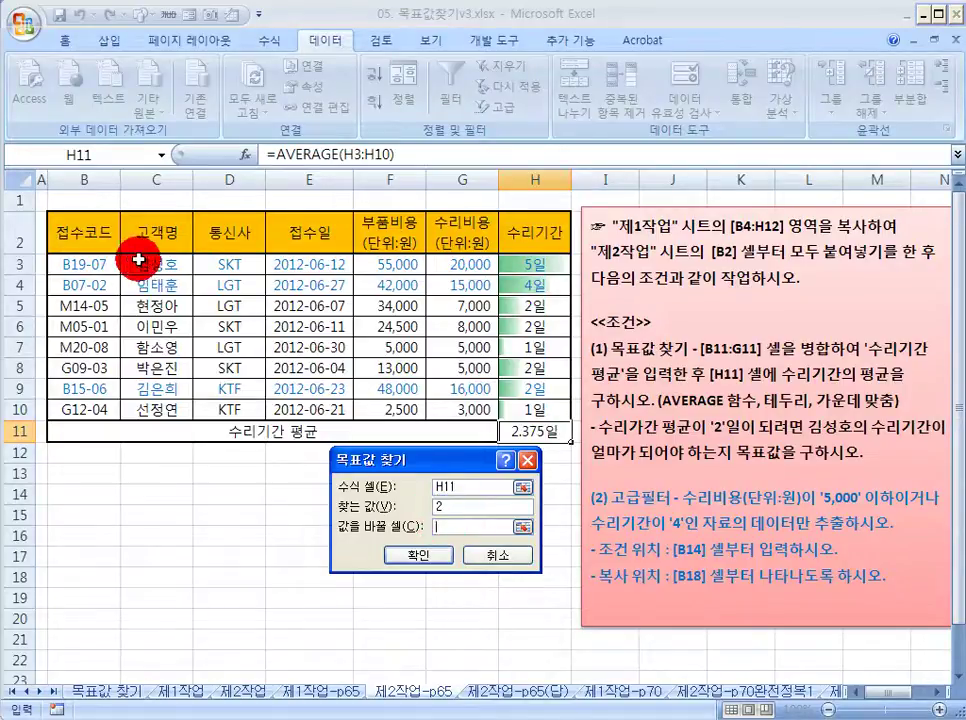
pyautogui.click(530, 268)
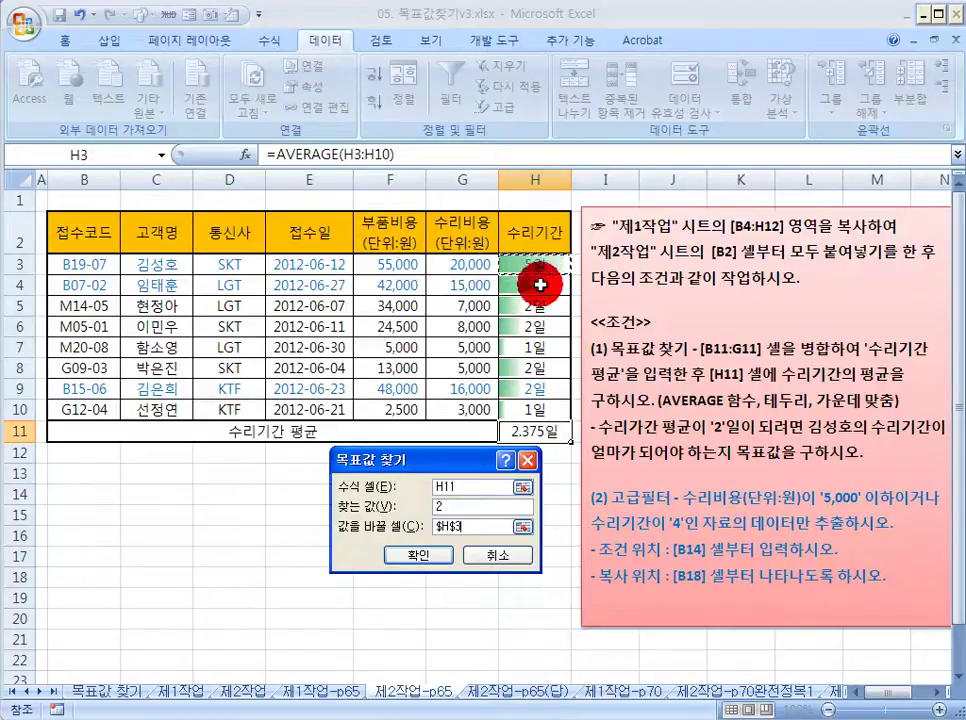
pyautogui.click(418, 556)
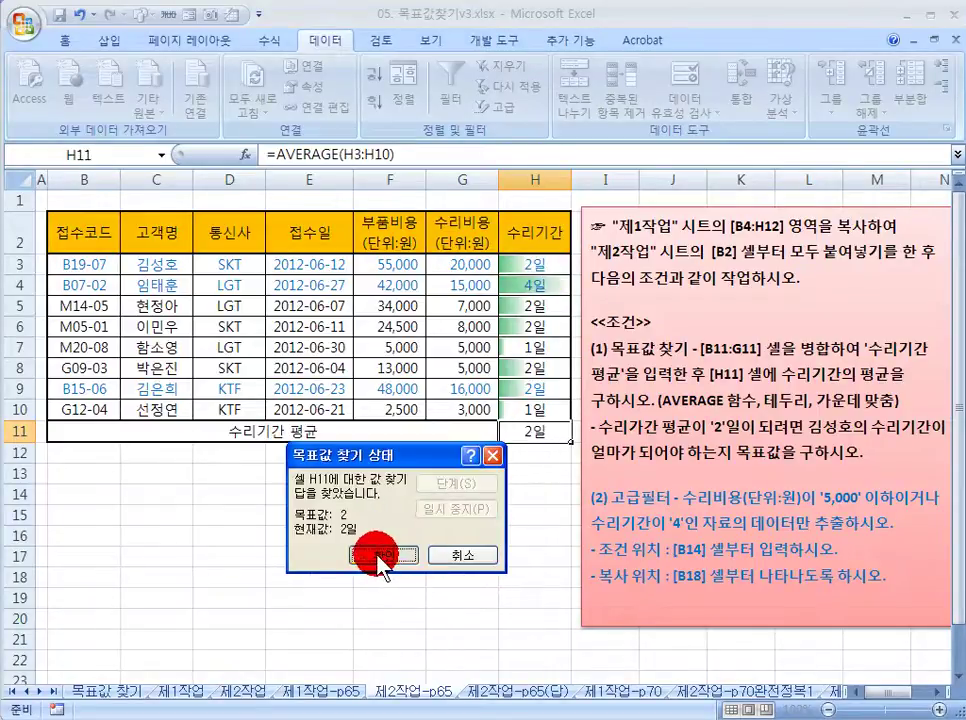
pyautogui.click(375, 556)
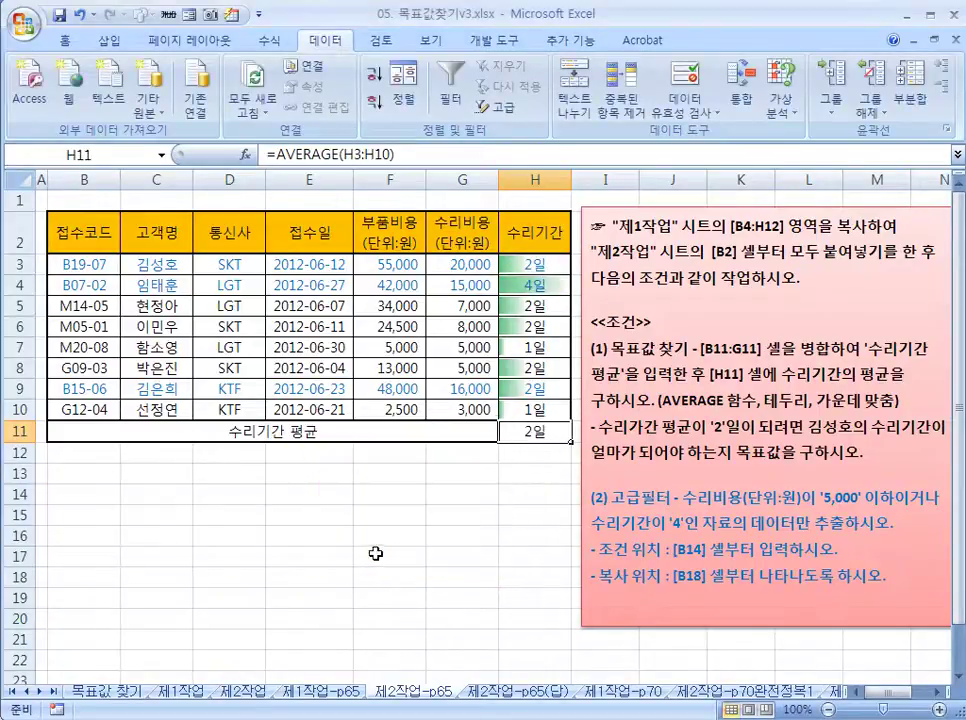
# Step: Check the goal seek result in H3, the 수리기간 values H3:H10 and the average in H11
pyautogui.click(533, 262)
pyautogui.moveTo(543, 264); pyautogui.dragTo(535, 410)
pyautogui.click(533, 432)
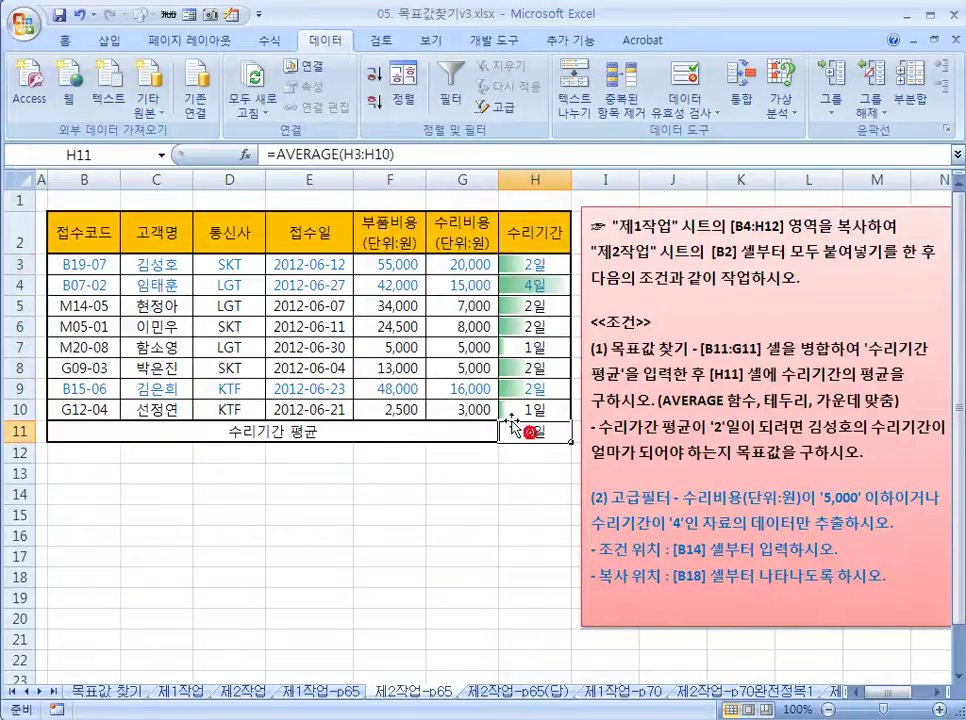
pyautogui.click(472, 466)
pyautogui.click(537, 454)
pyautogui.click(438, 454)
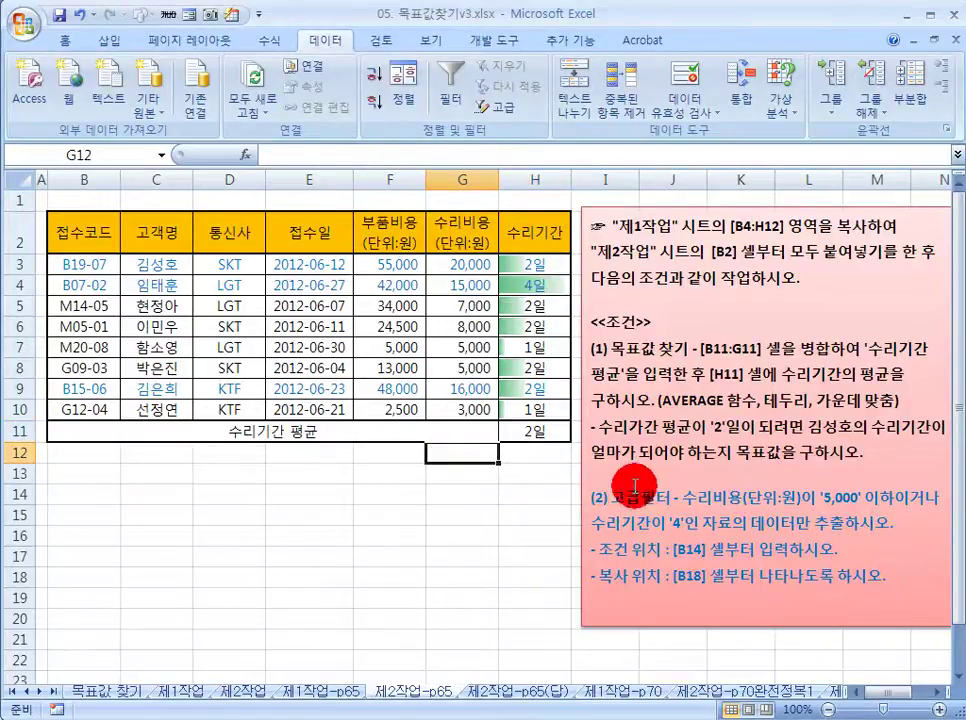
# Step: Examine the advanced filter conditions in the instruction text box and locate the matching 수리비용 header in G2
pyautogui.click(688, 497)
pyautogui.moveTo(688, 497); pyautogui.dragTo(809, 497)
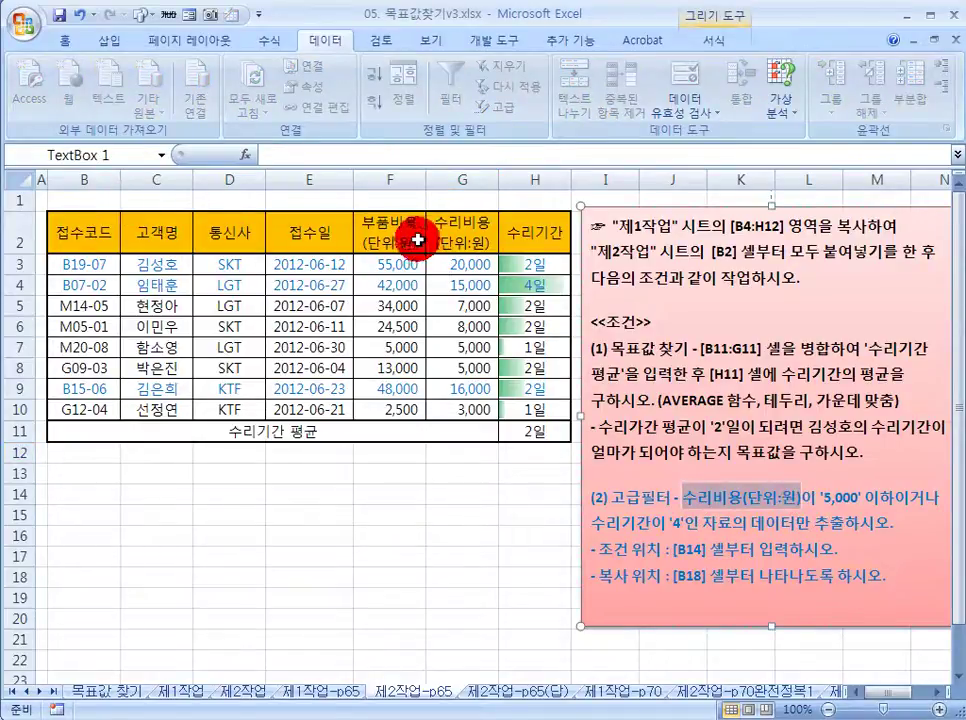
pyautogui.click(466, 238)
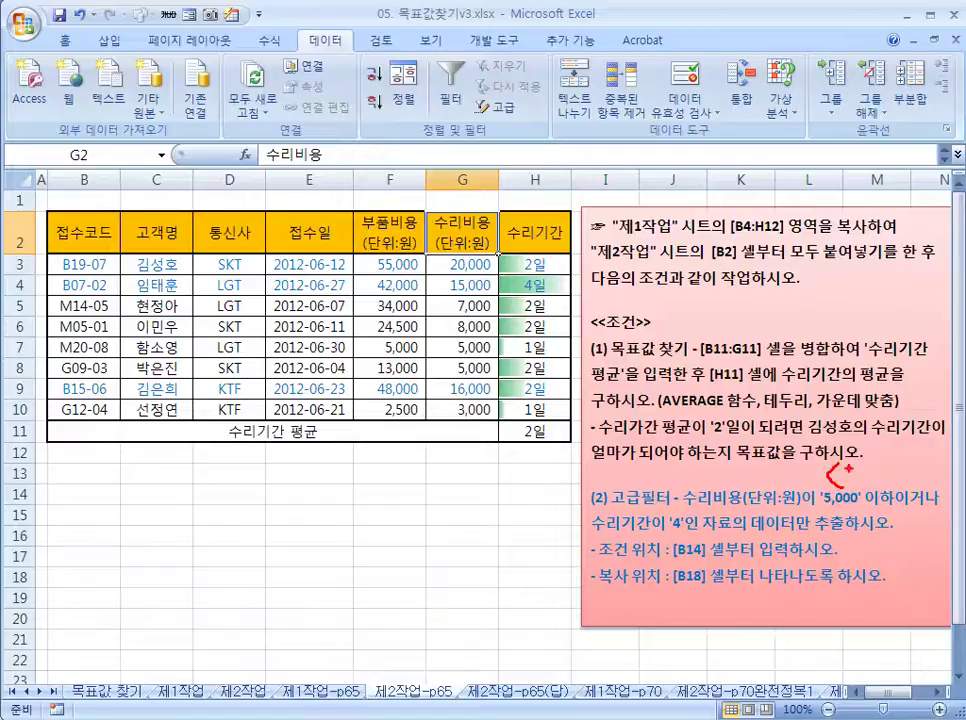
pyautogui.moveTo(874, 468); pyautogui.dragTo(895, 466)
pyautogui.moveTo(915, 507); pyautogui.dragTo(913, 460)
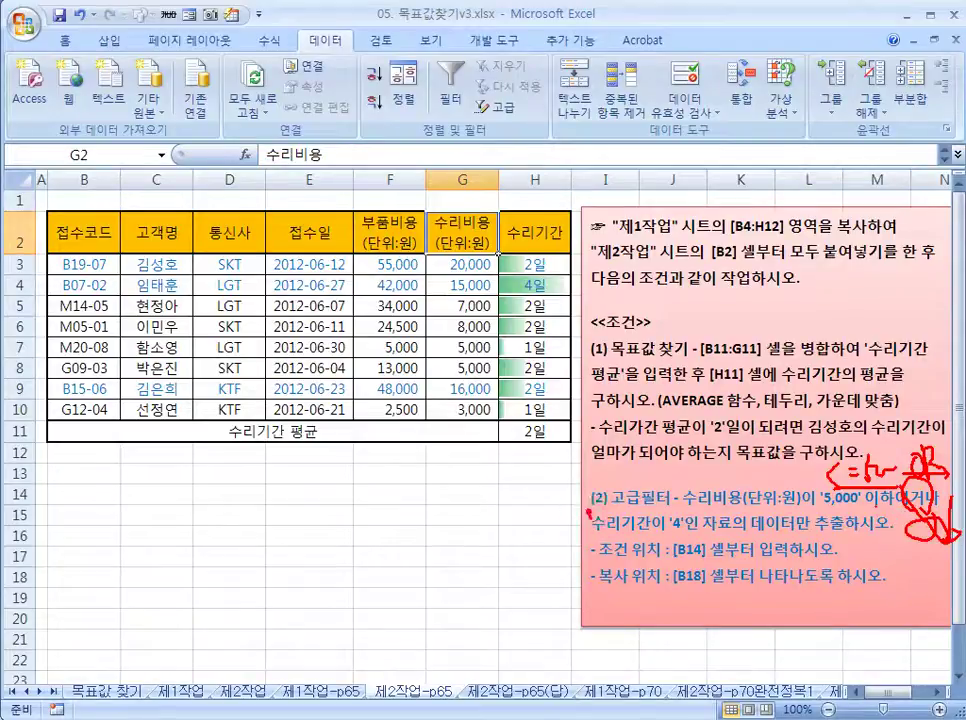
pyautogui.moveTo(598, 512); pyautogui.dragTo(683, 538)
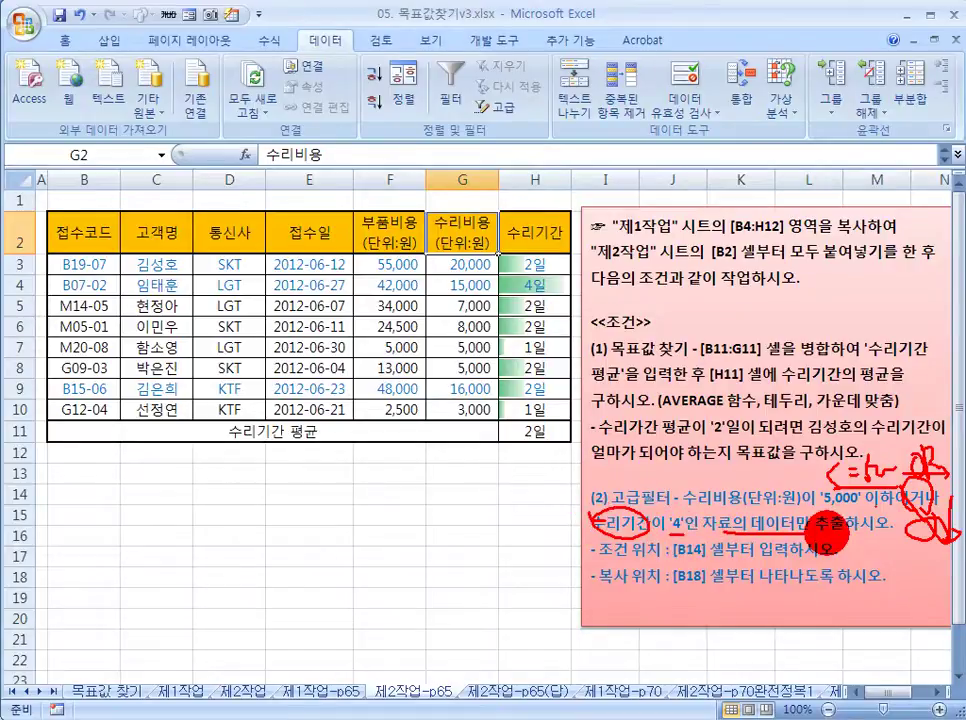
pyautogui.press('Escape')
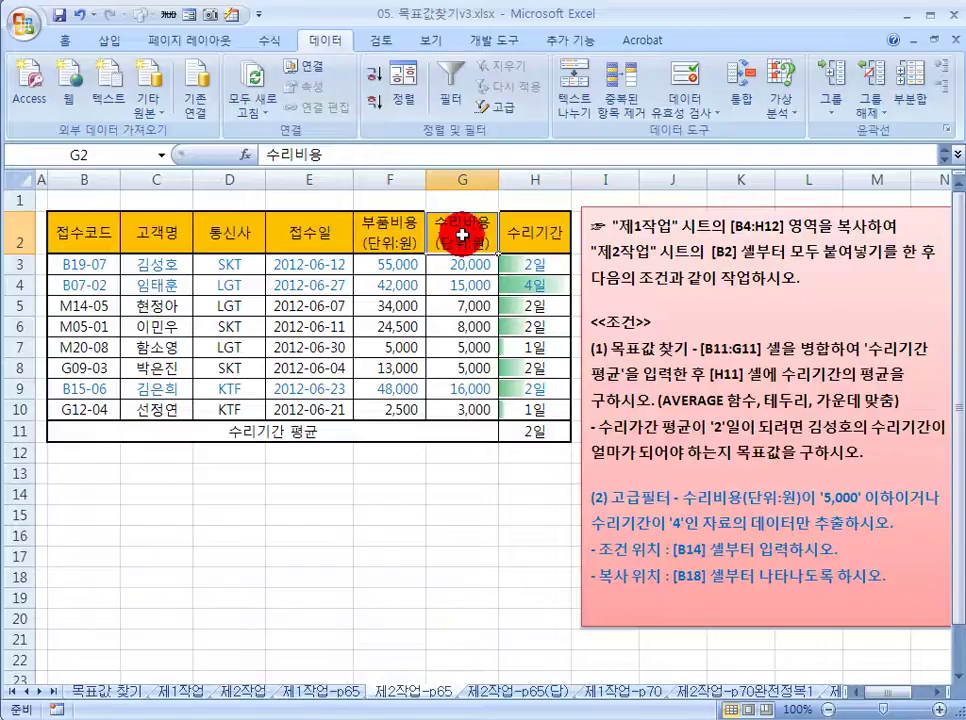
# Step: Copy the 수리비용(단위:원) and 수리기간 headers from G2:H2 to the criteria area starting at B14
pyautogui.moveTo(456, 233); pyautogui.dragTo(533, 231)
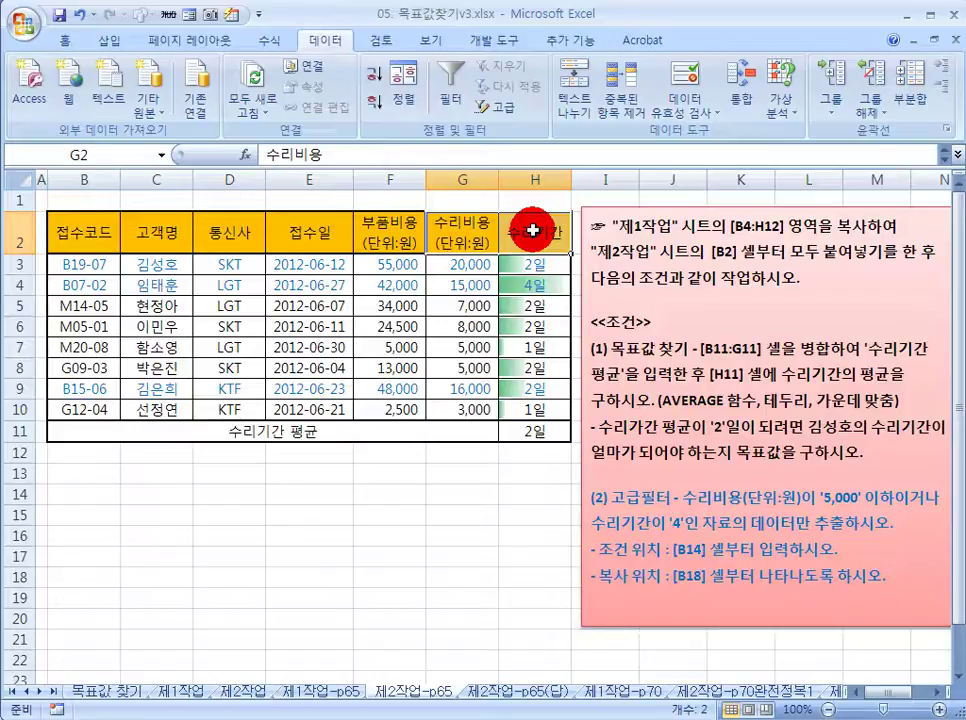
pyautogui.hotkey('ctrl', 'c')
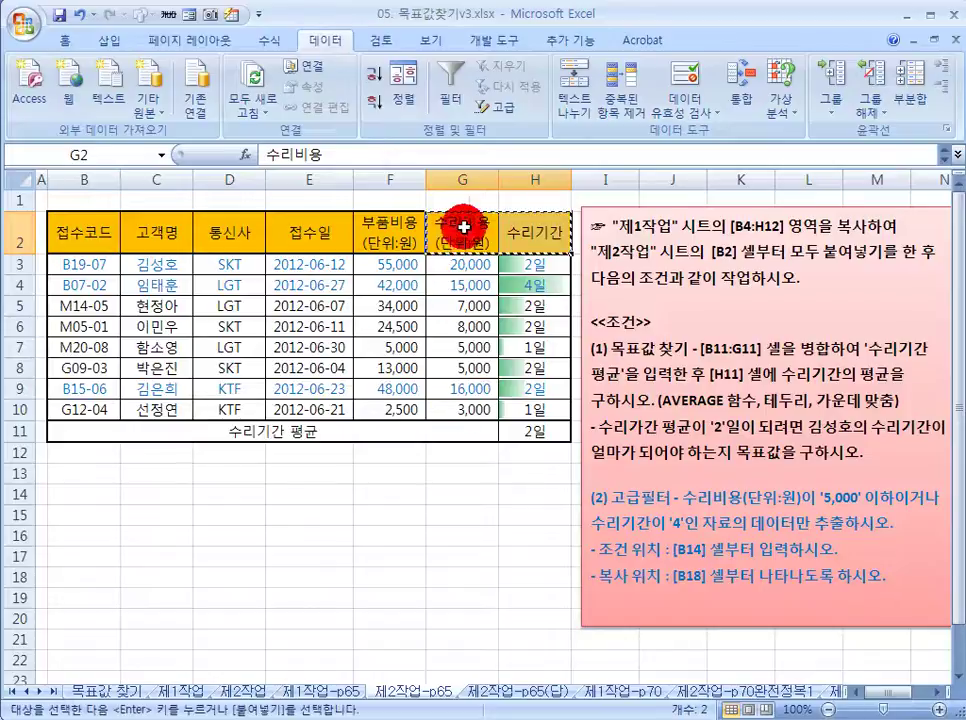
pyautogui.click(86, 493)
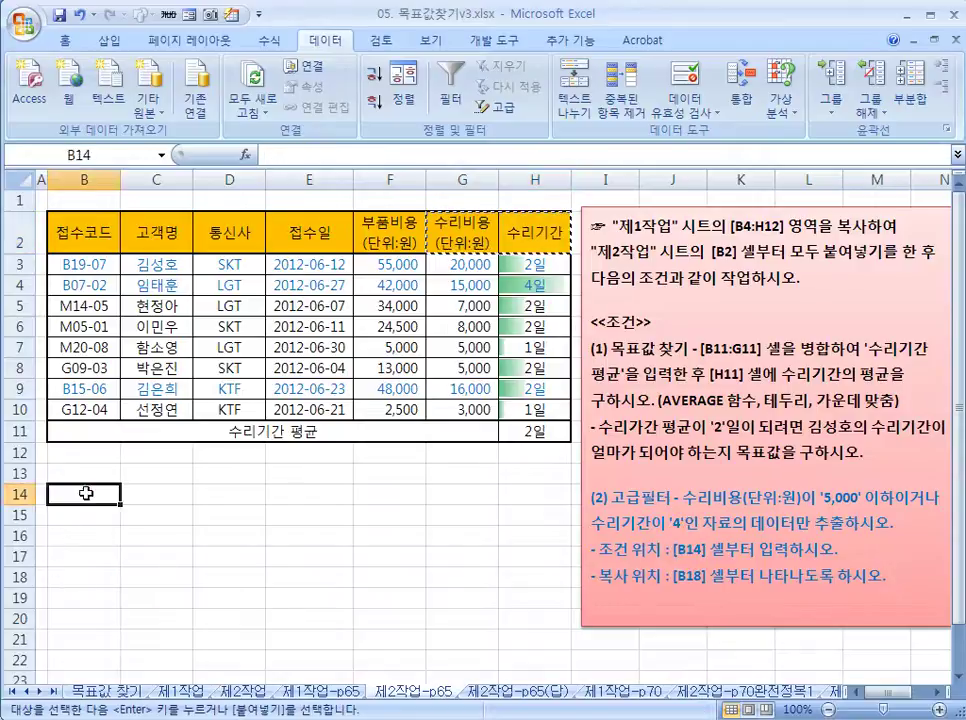
pyautogui.click(86, 493)
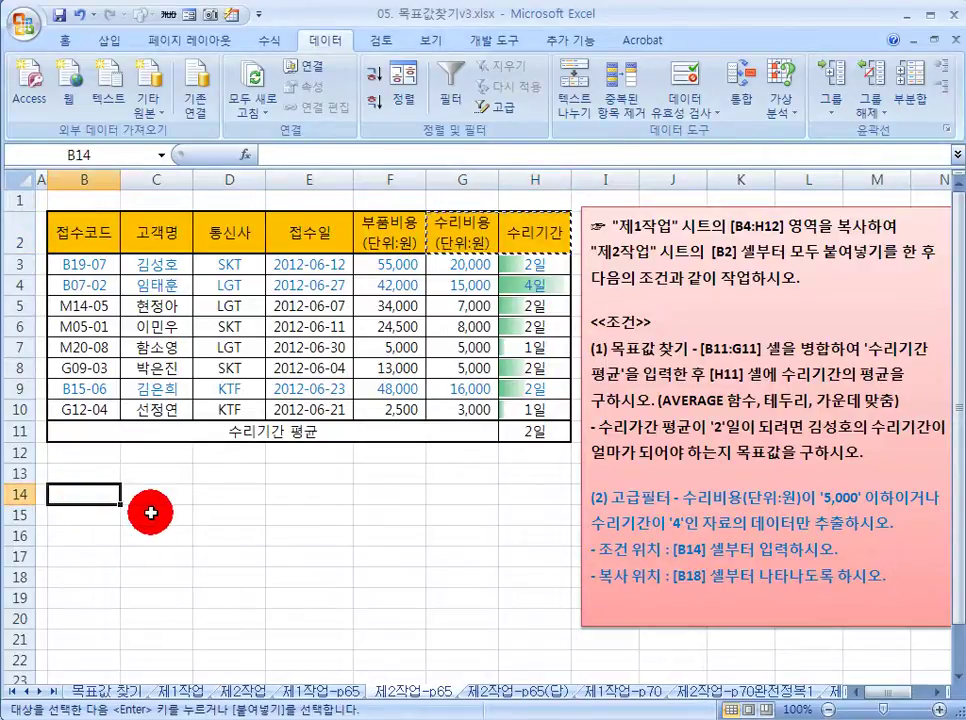
pyautogui.press('Return')
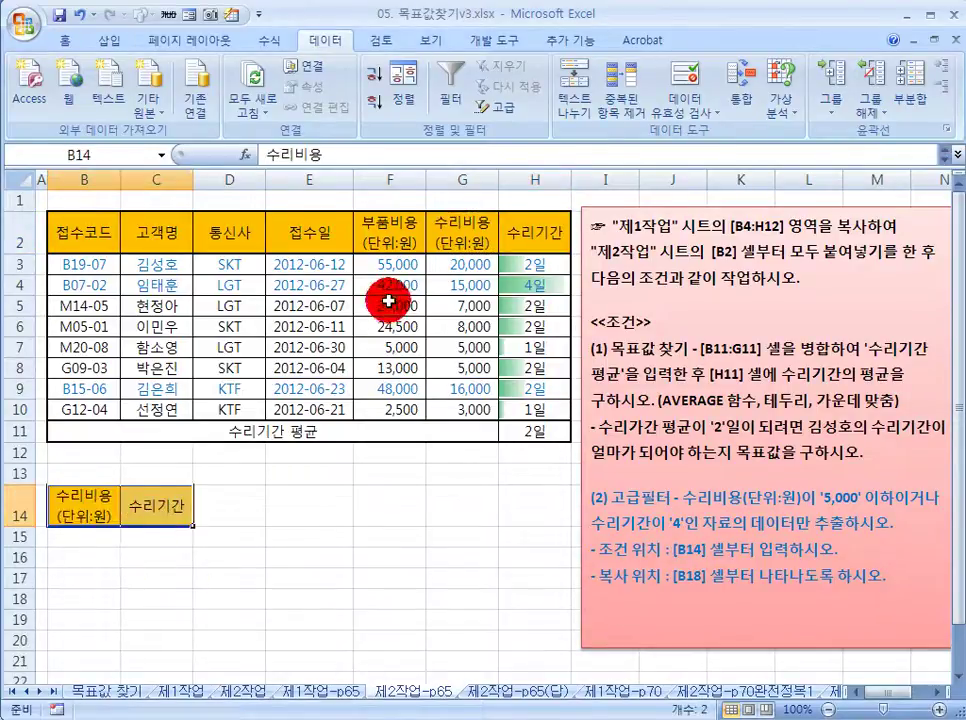
# Step: Enter the OR criteria on separate rows: <=5000 in B15 and 4 in C16
pyautogui.click(91, 537)
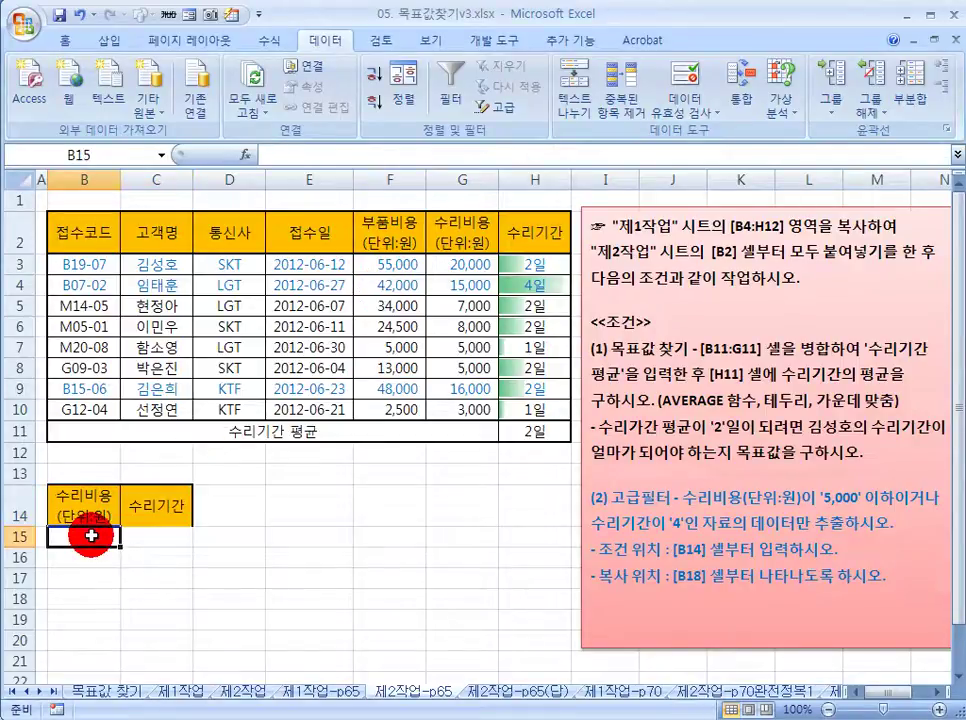
pyautogui.write('<=5000')
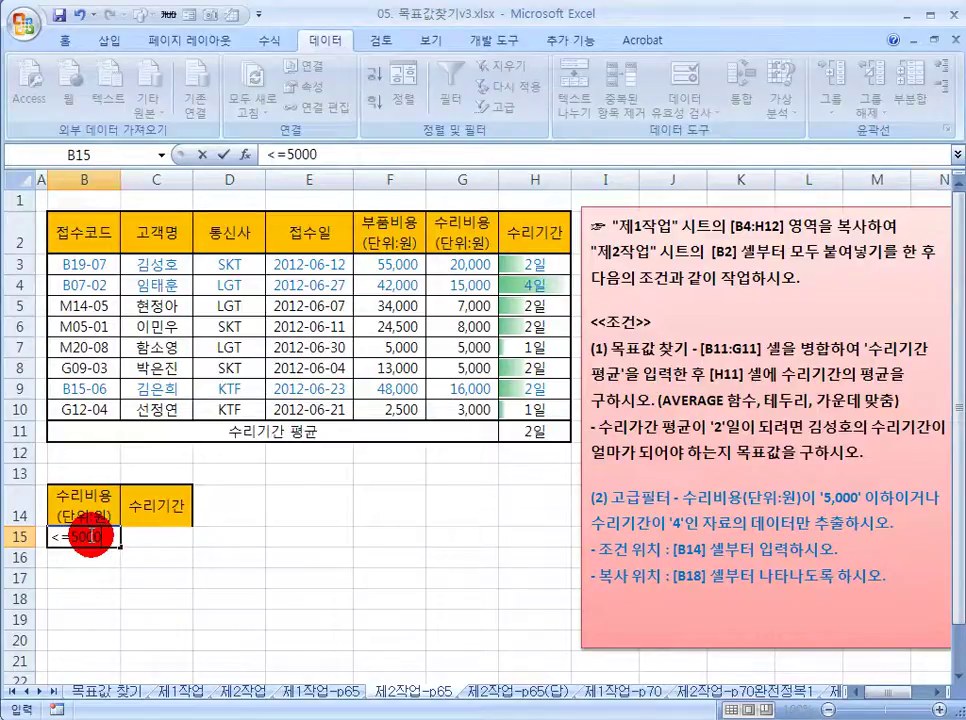
pyautogui.press('Tab')
pyautogui.press('Down')
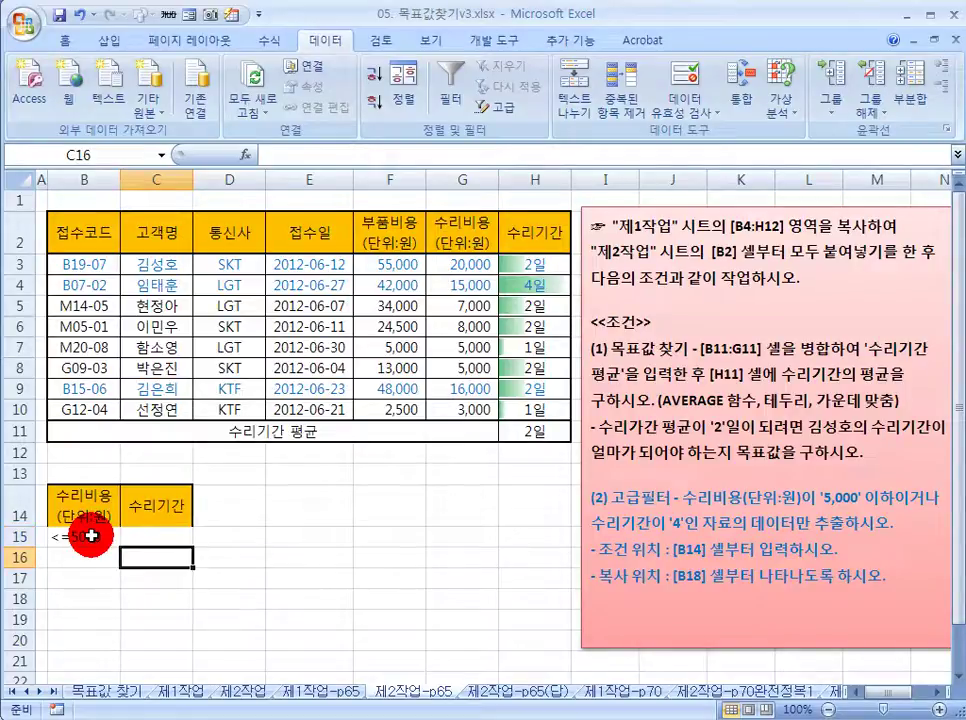
pyautogui.write('4')
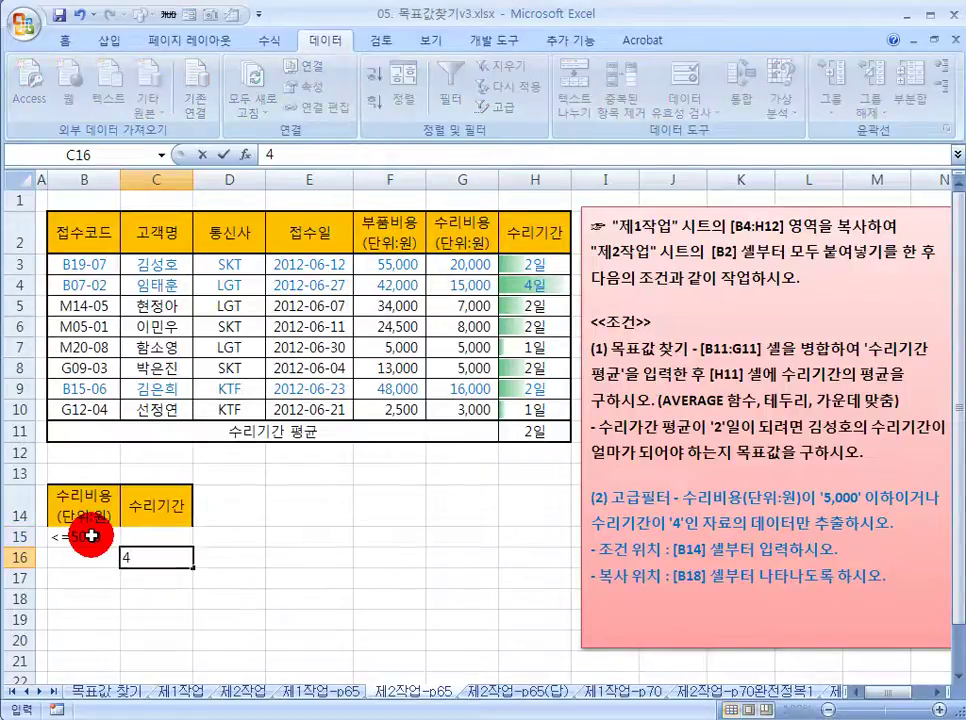
pyautogui.press('Return')
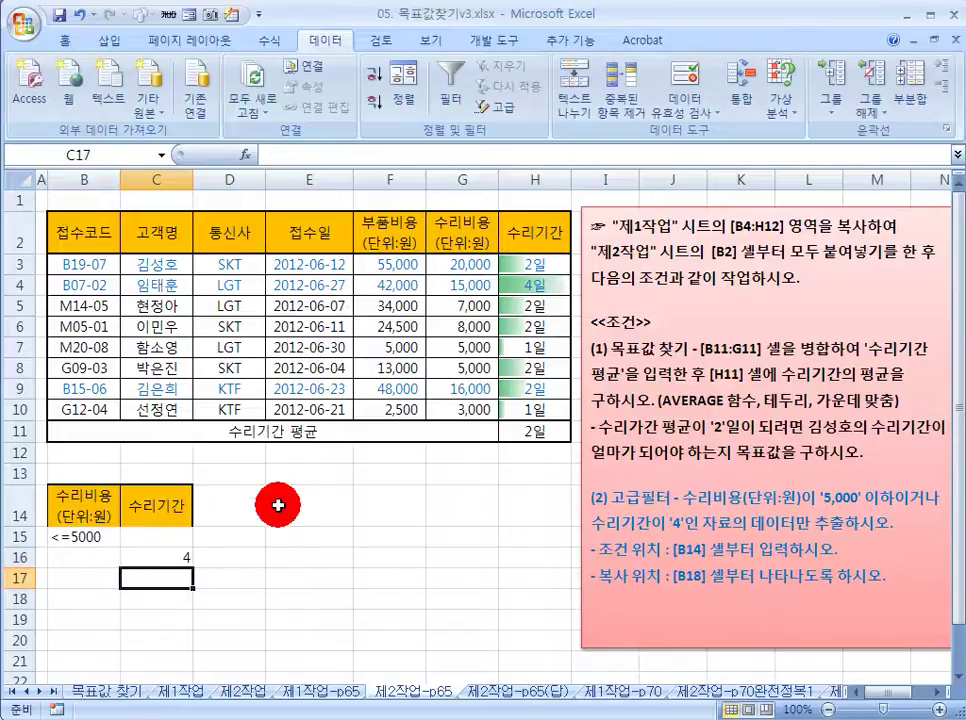
# Step: Start an Advanced Filter on the list range B2:H10 and choose to copy the results to another location
pyautogui.moveTo(89, 494); pyautogui.dragTo(168, 565)
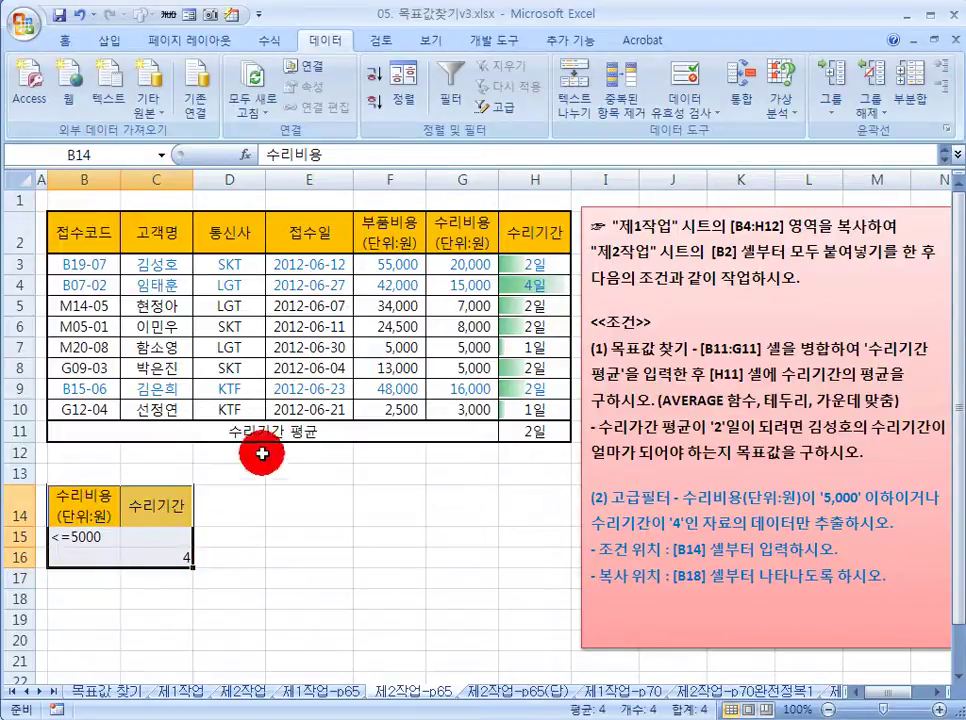
pyautogui.click(103, 240)
pyautogui.moveTo(91, 231); pyautogui.dragTo(522, 405)
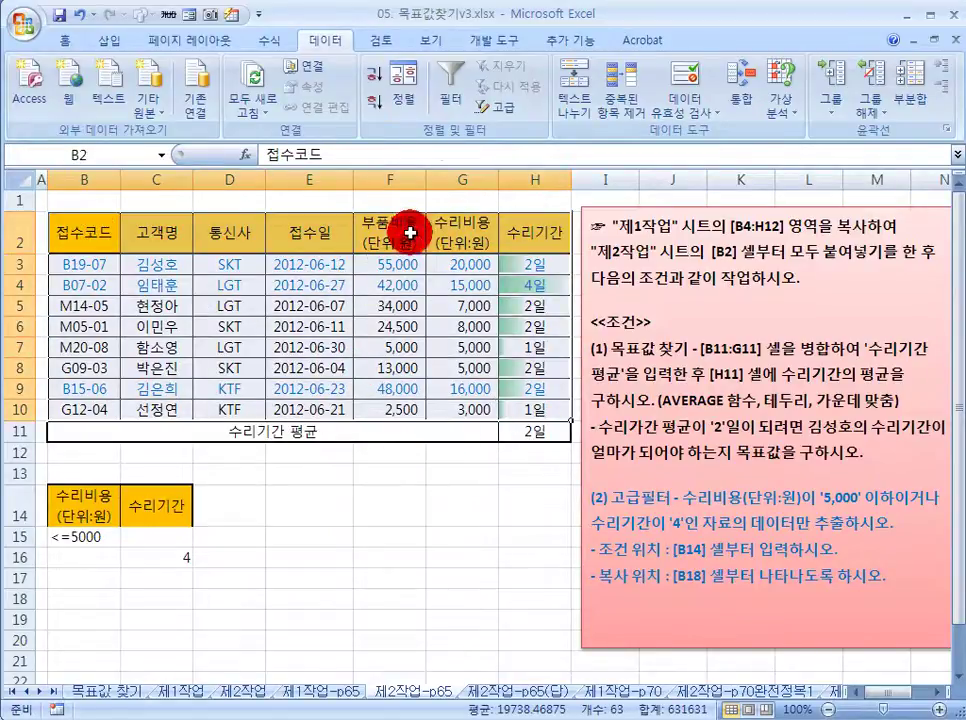
pyautogui.click(498, 108)
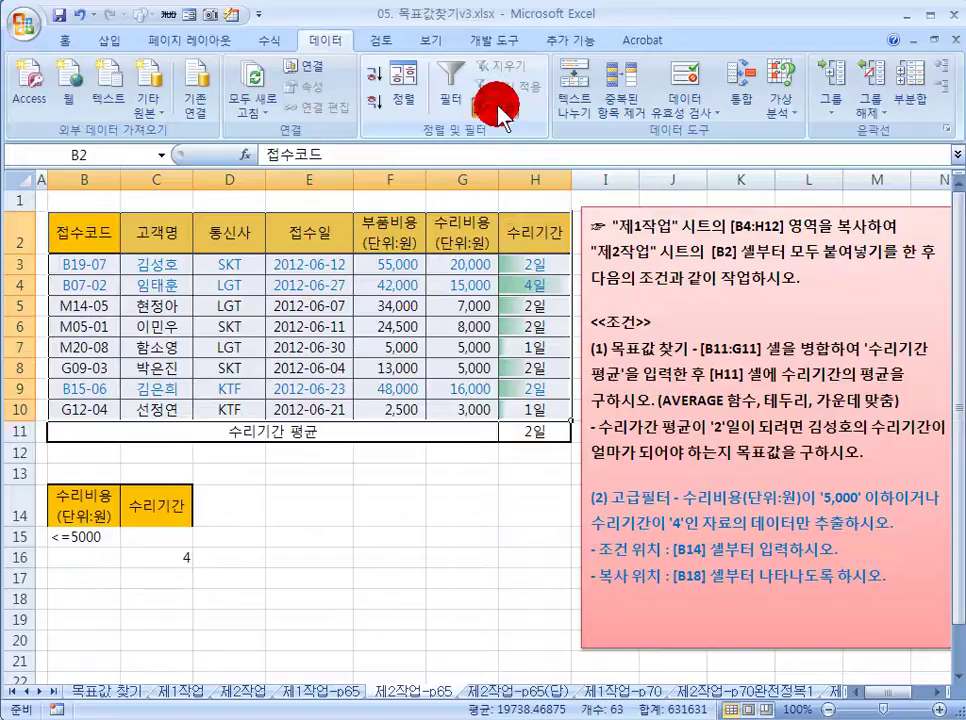
pyautogui.moveTo(408, 428); pyautogui.dragTo(438, 360)
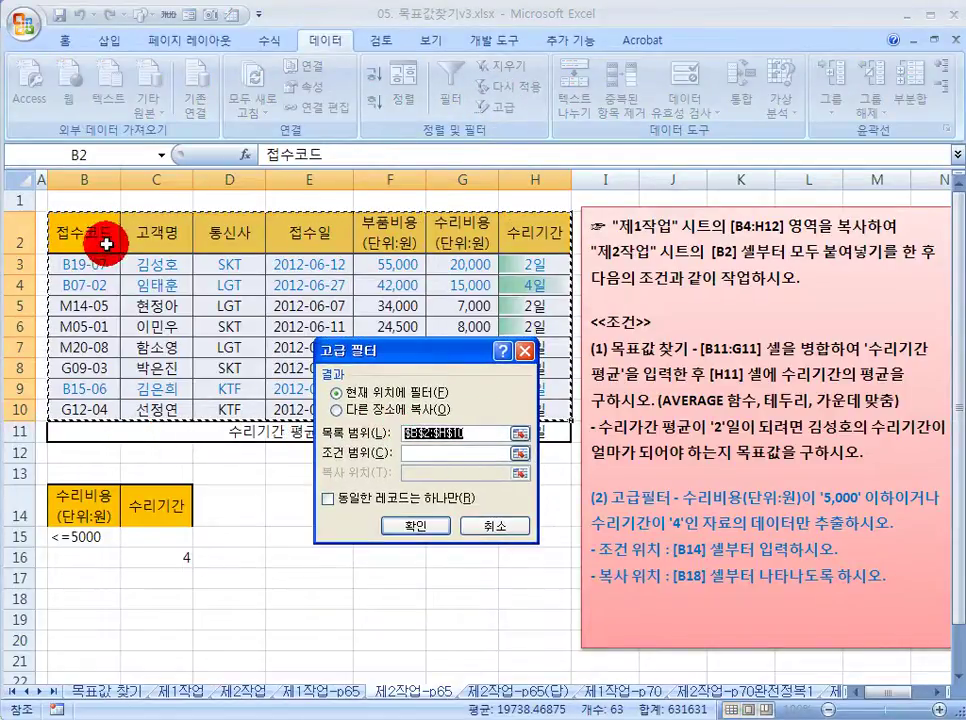
pyautogui.click(340, 409)
# Step: Set the filter's criteria range to B14:C16 and its copy destination to B18, and run it
pyautogui.click(411, 456)
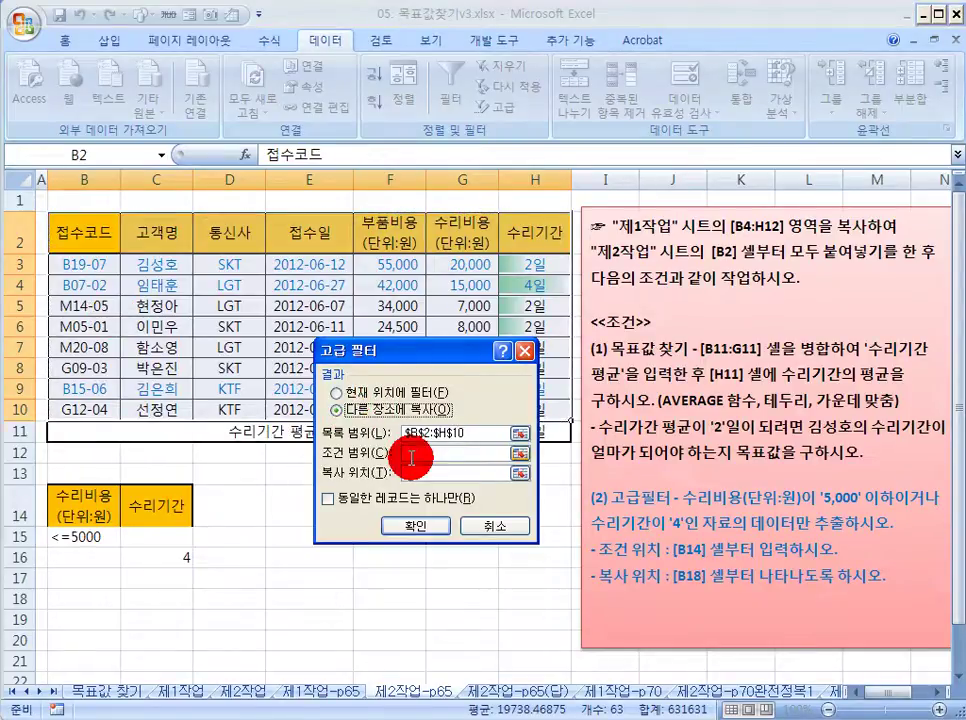
pyautogui.moveTo(83, 497); pyautogui.dragTo(160, 552)
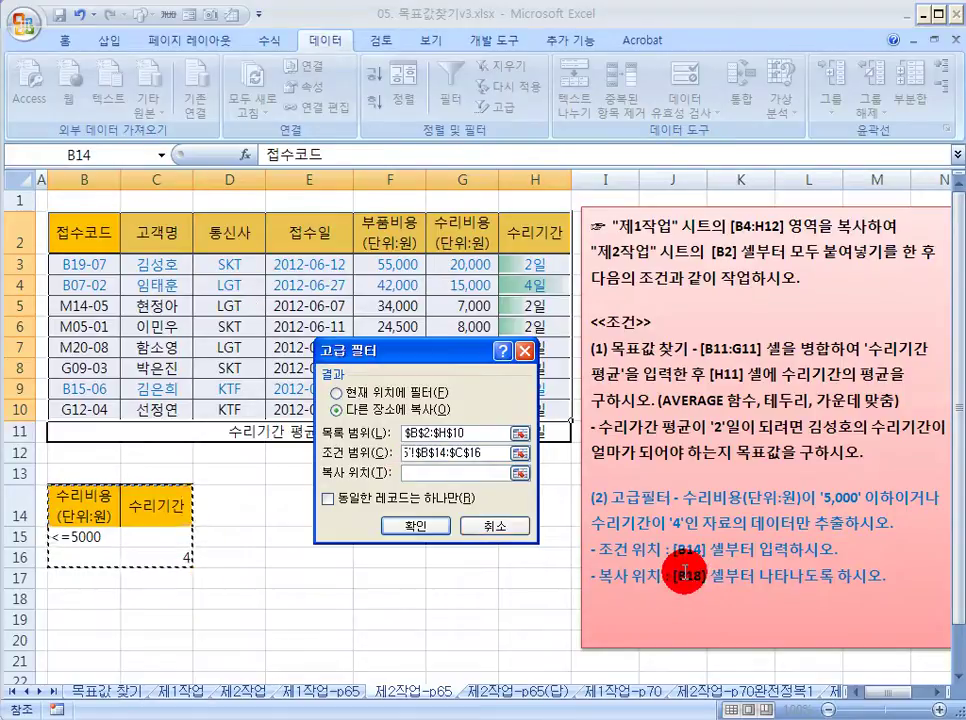
pyautogui.click(411, 473)
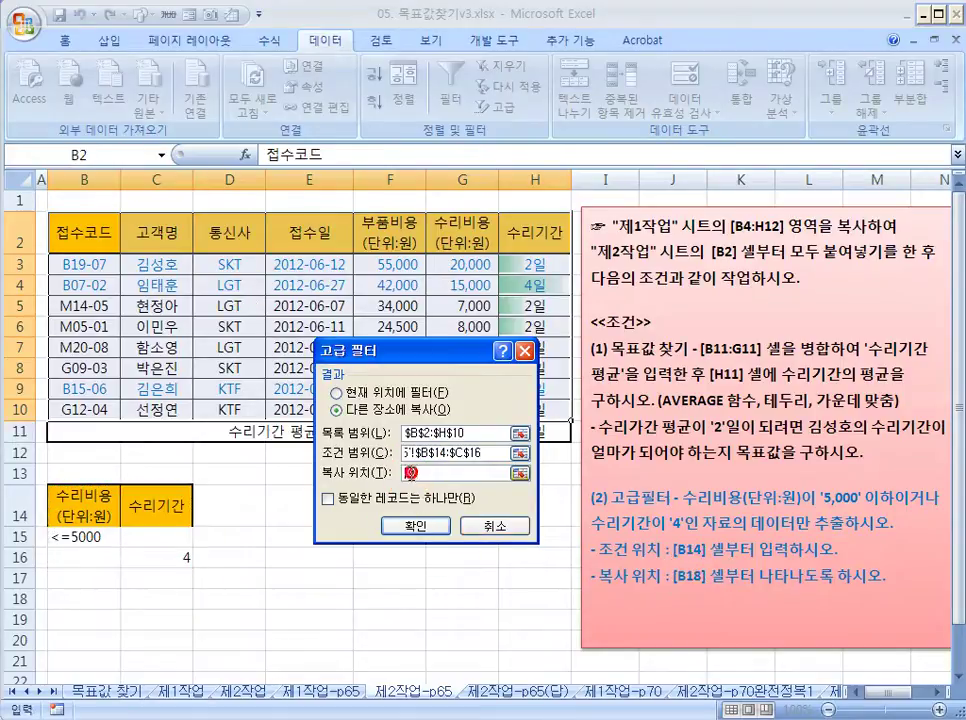
pyautogui.click(69, 597)
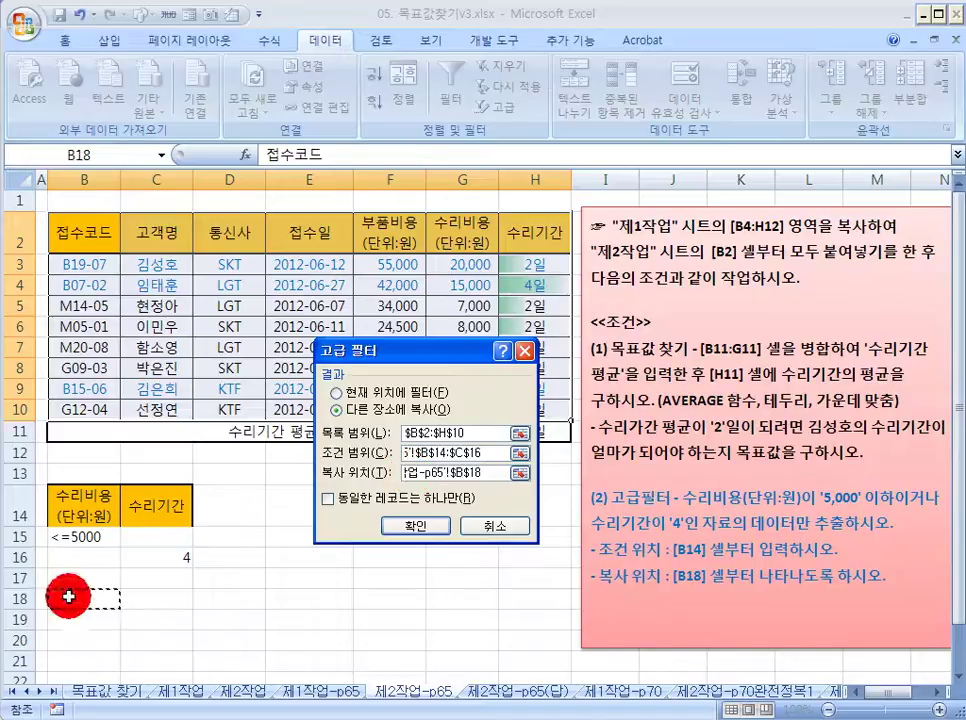
pyautogui.click(415, 524)
# Step: Check the extracted rows' 부품비용 and 수리기간 values against the criteria in B14:B15 and C16
pyautogui.scroll(-1, 325, 528)
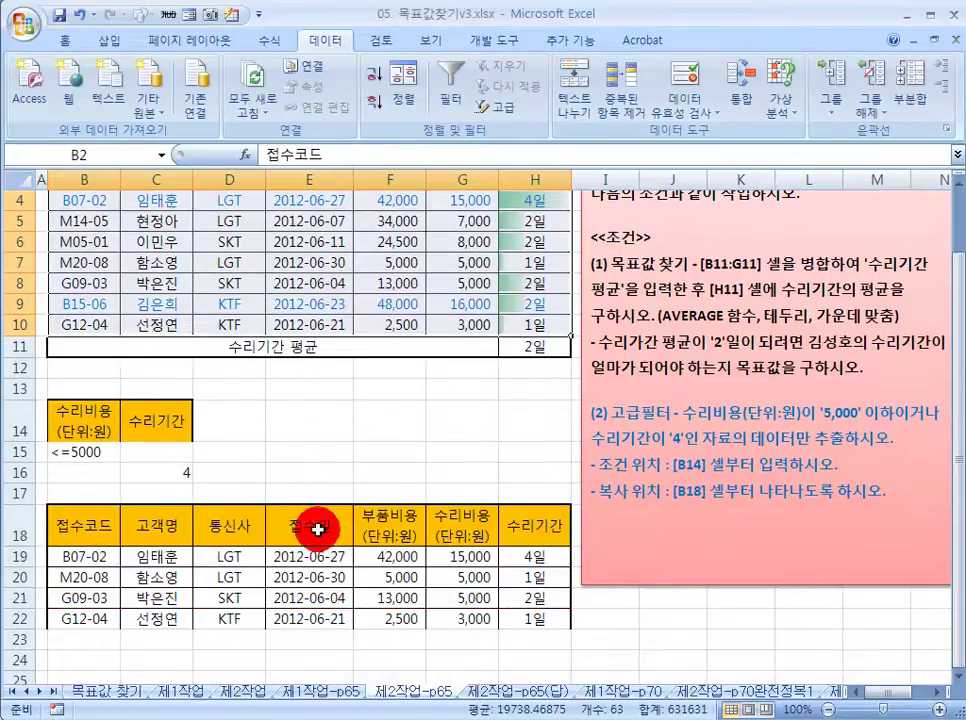
pyautogui.click(273, 435)
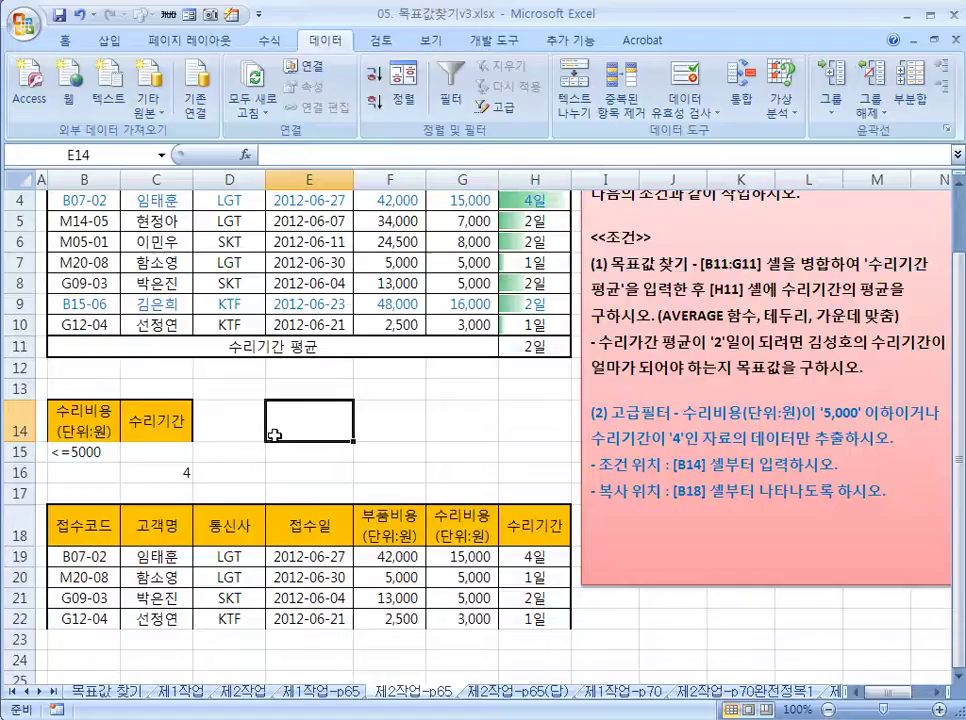
pyautogui.click(96, 422)
pyautogui.click(88, 453)
pyautogui.moveTo(90, 426); pyautogui.dragTo(88, 452)
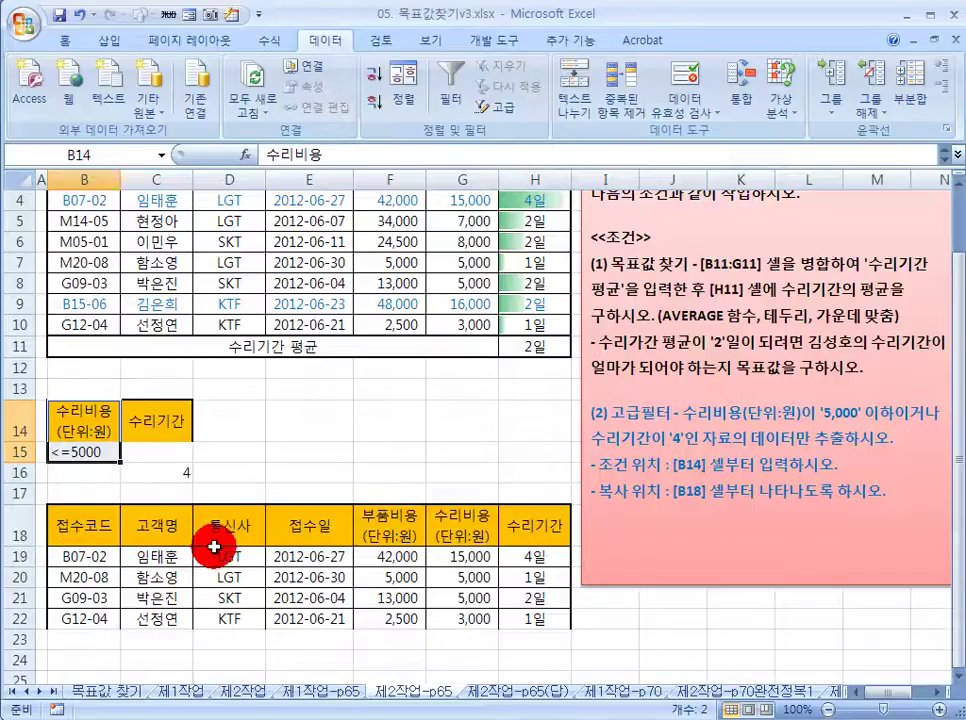
pyautogui.click(400, 560)
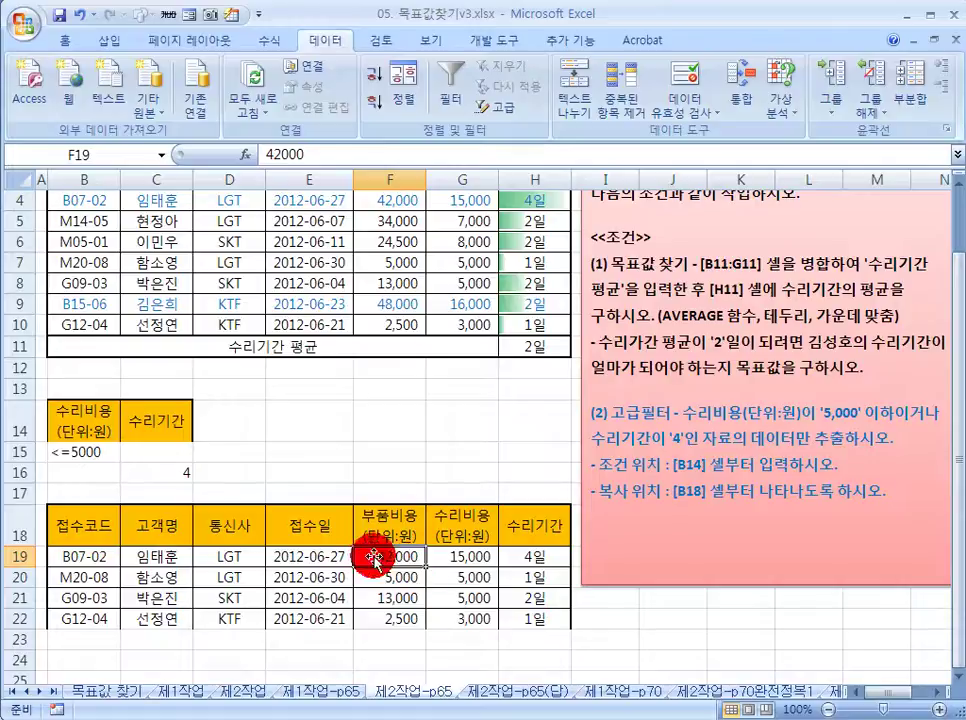
pyautogui.click(172, 473)
pyautogui.write('4')
pyautogui.click(389, 578)
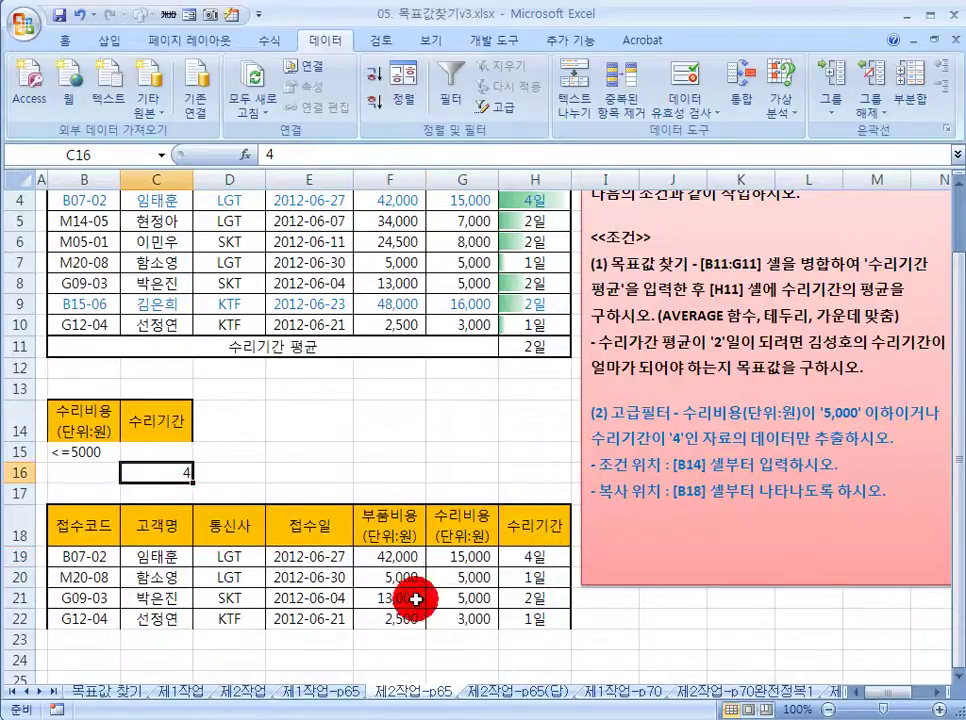
pyautogui.click(392, 617)
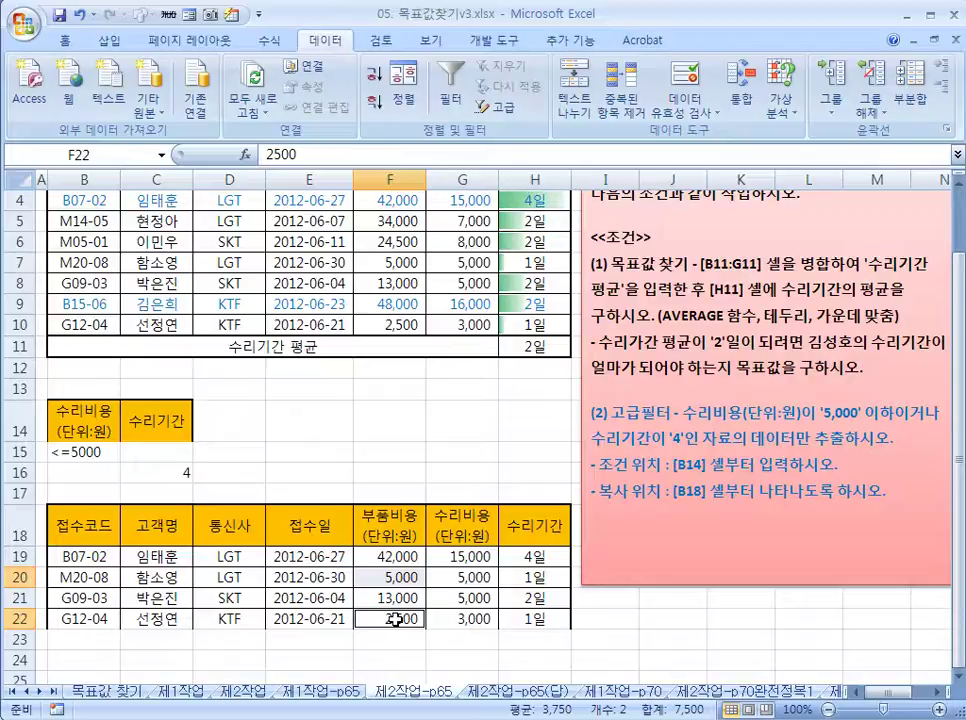
pyautogui.click(396, 558)
pyautogui.click(393, 597)
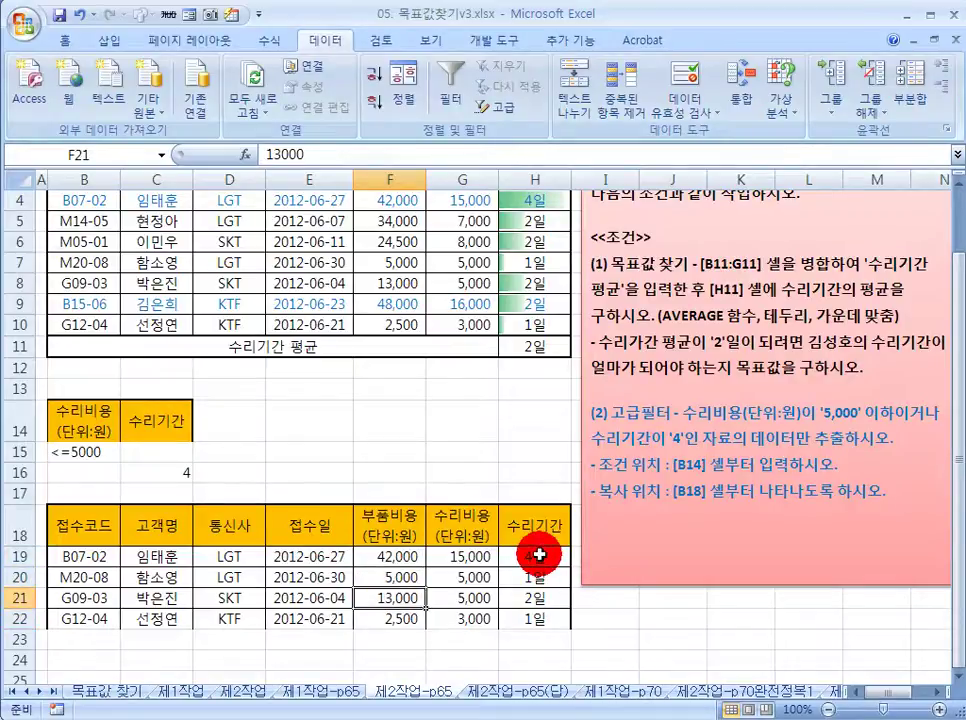
pyautogui.click(539, 554)
pyautogui.click(446, 447)
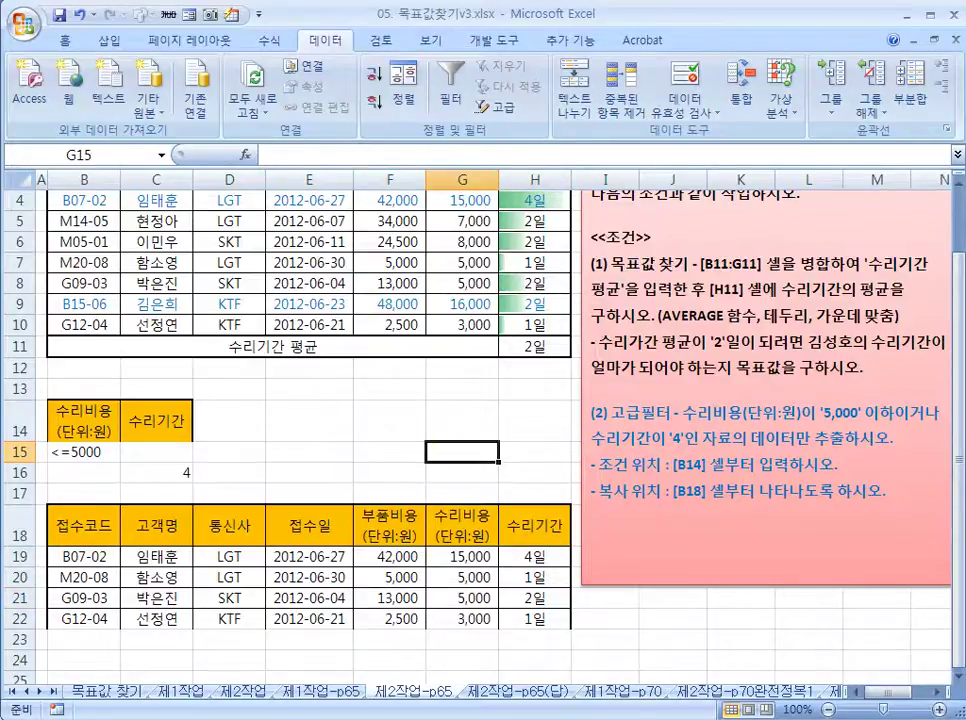
# Step: Compare the extracted 수리비용 values in G19:G22 and the 수리기간 in H19 with the two filter criteria
pyautogui.click(476, 556)
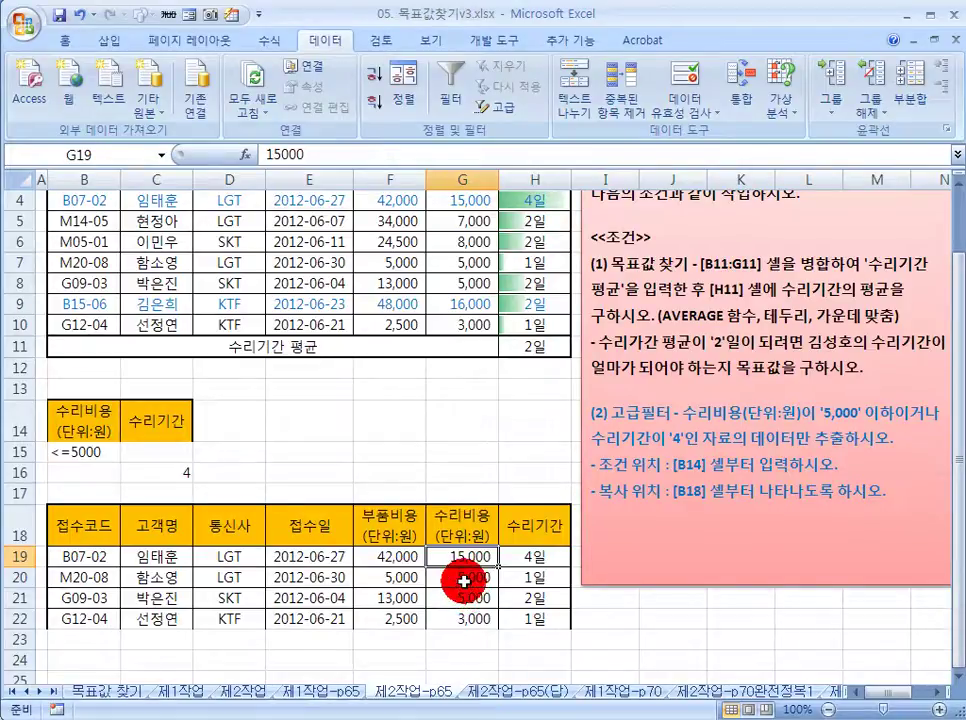
pyautogui.moveTo(464, 578); pyautogui.dragTo(466, 614)
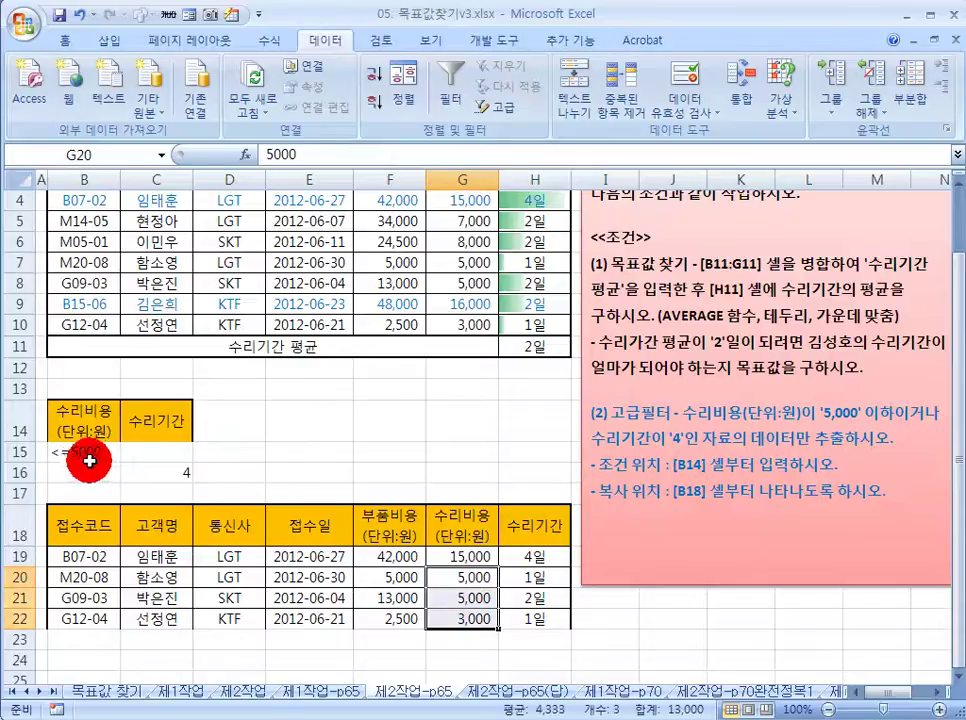
pyautogui.click(480, 556)
pyautogui.click(185, 472)
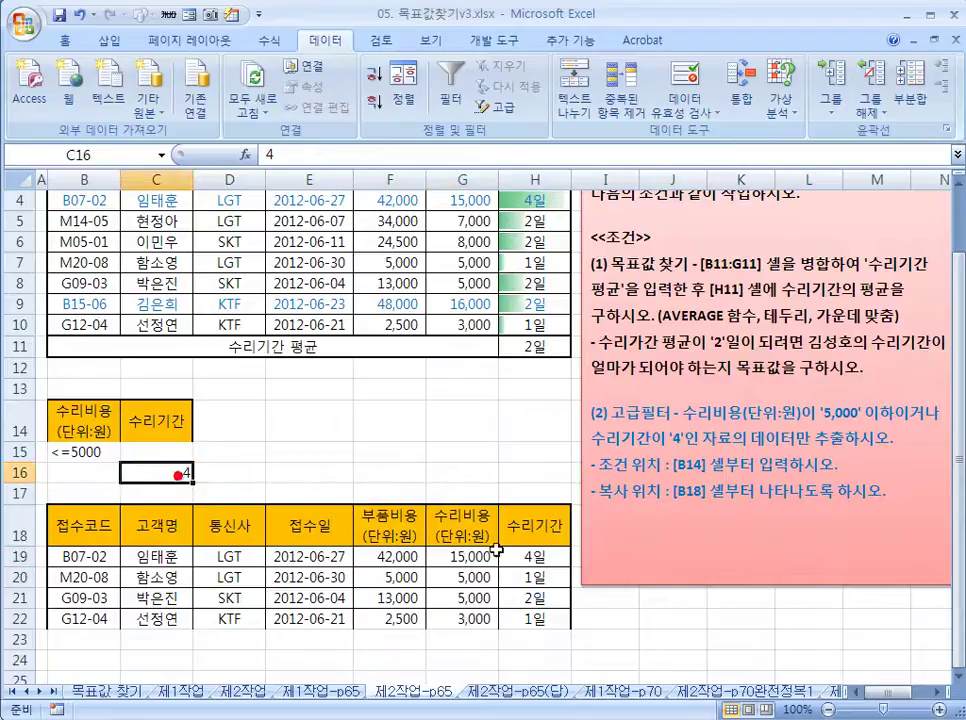
pyautogui.click(541, 560)
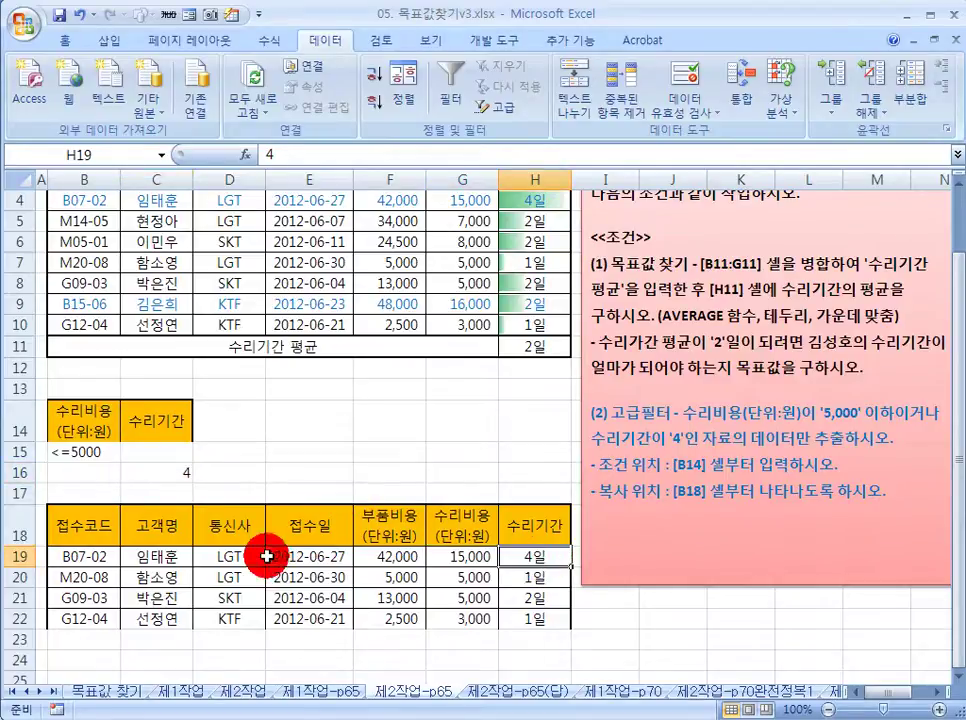
pyautogui.moveTo(263, 556); pyautogui.dragTo(431, 556)
pyautogui.click(436, 456)
pyautogui.scroll(1, 436, 456)
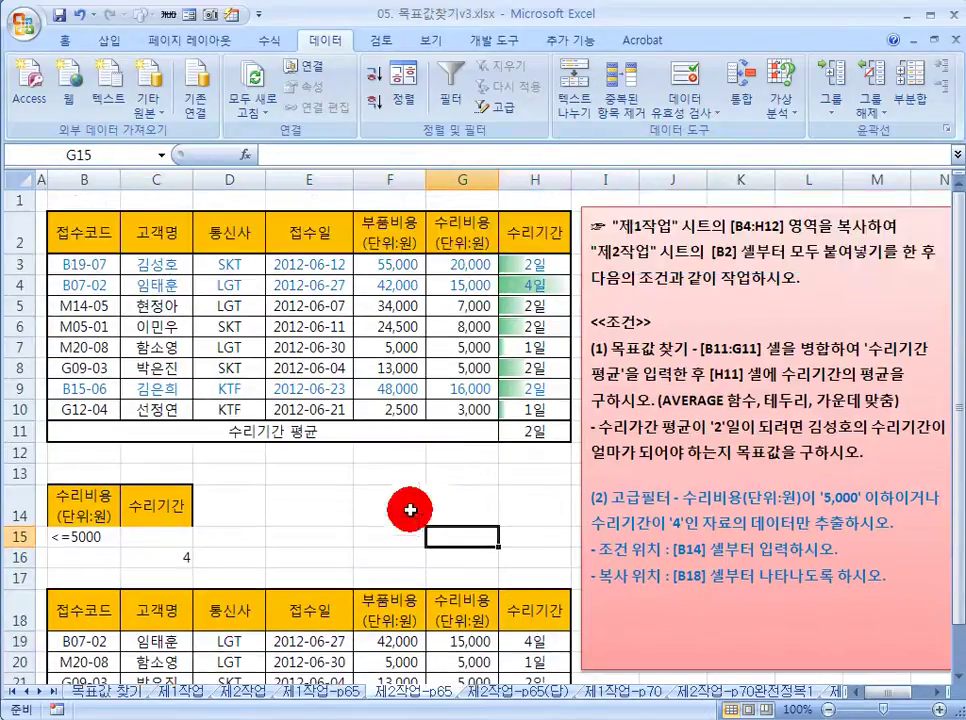
pyautogui.click(374, 368)
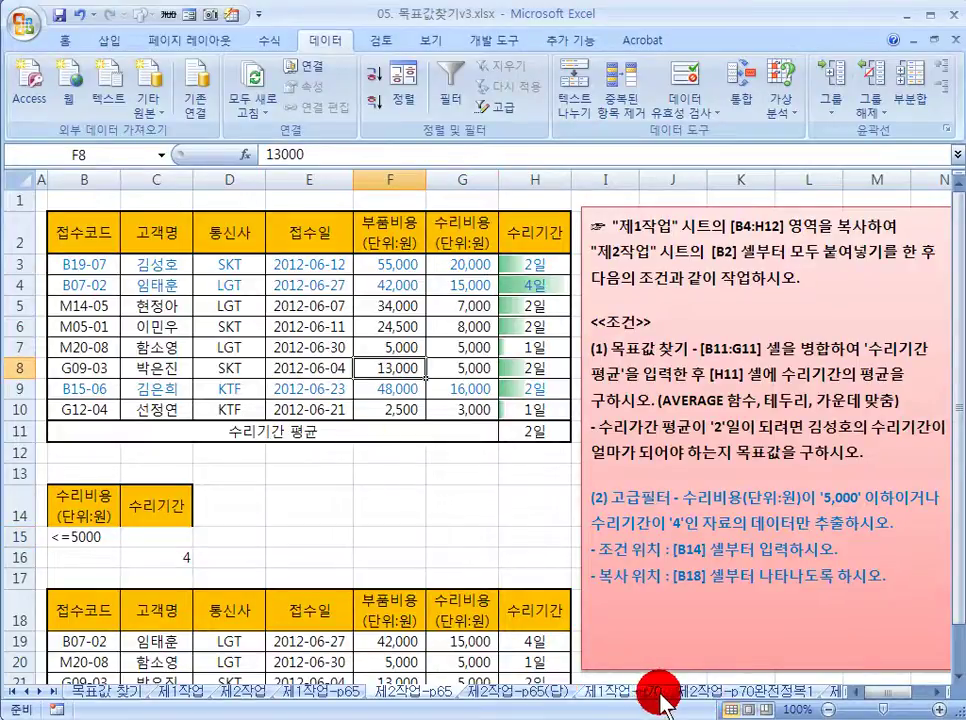
# Step: Open the 제2작업-p70완전정복1 sheet and read the copy, goal seek and advanced filter instructions in its text box
pyautogui.click(718, 693)
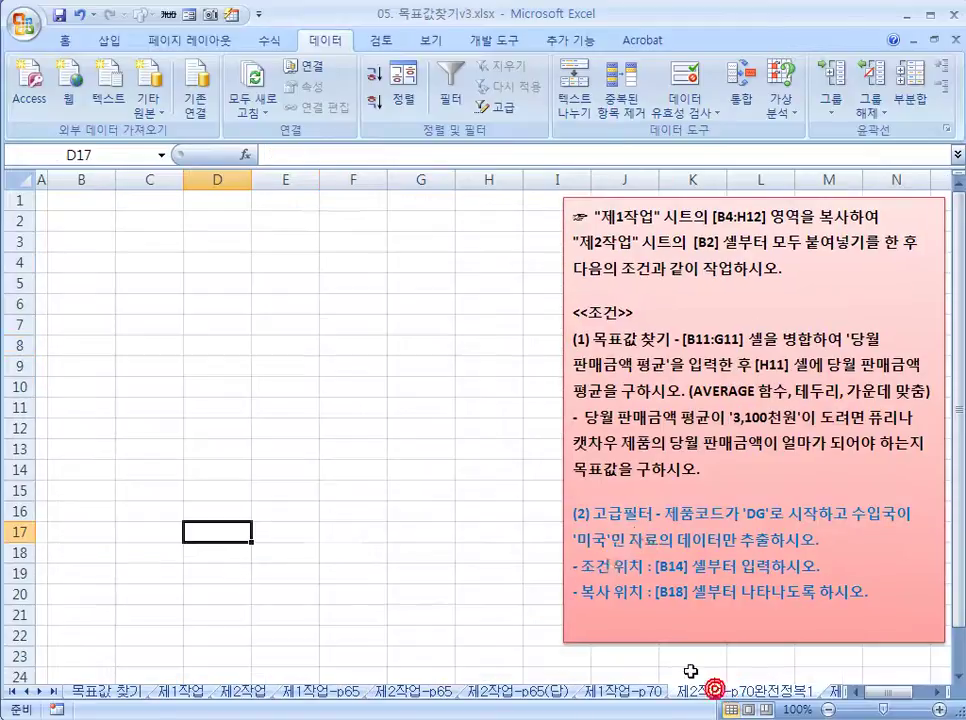
pyautogui.click(688, 216)
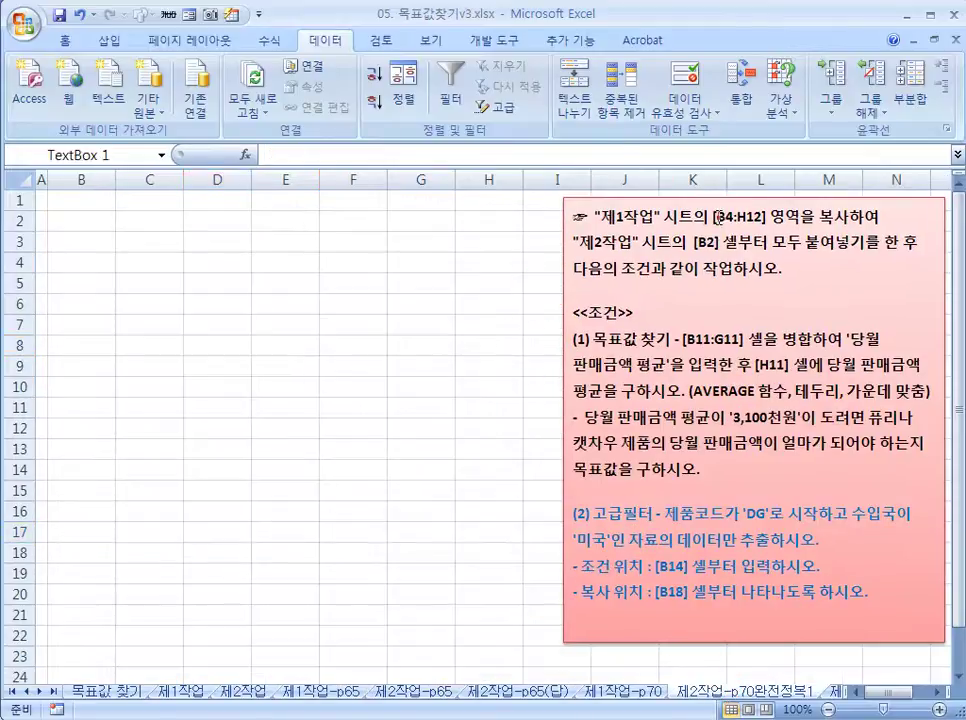
pyautogui.click(420, 280)
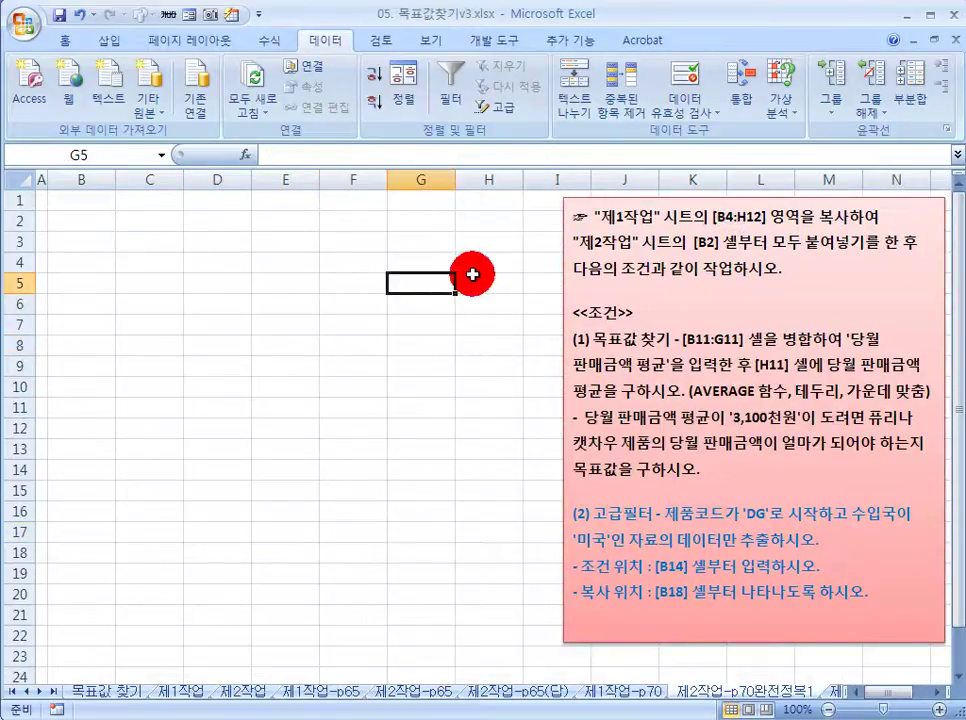
# Step: Copy B4:H12 from the 제1작업-p70 sheet to B2 of the 제2작업-p70완전정복1 sheet, keeping the source column widths
pyautogui.click(617, 692)
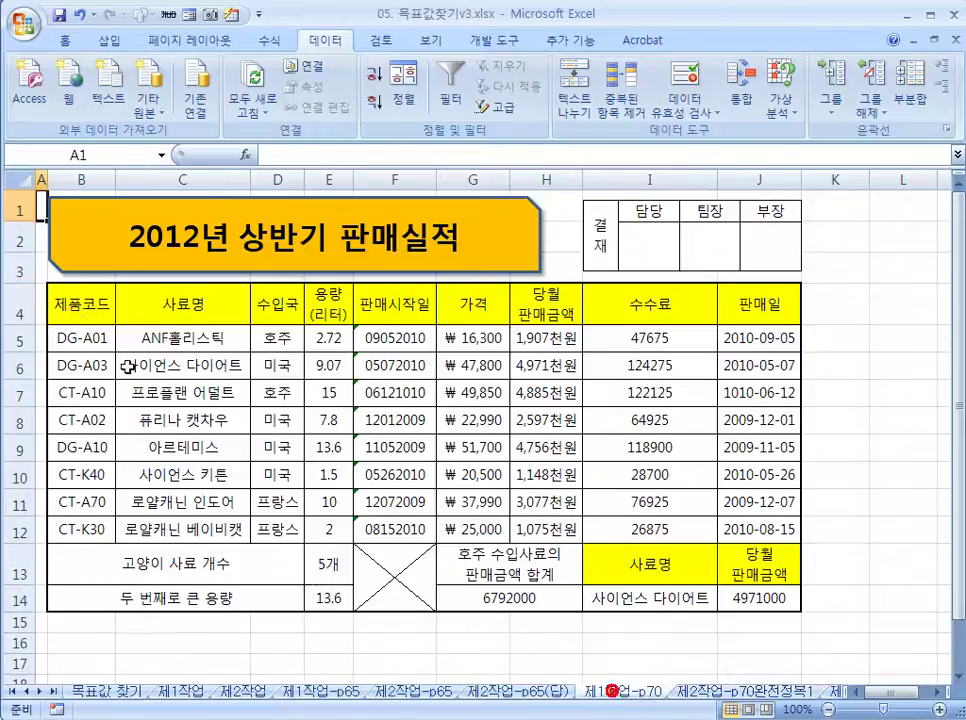
pyautogui.moveTo(78, 307); pyautogui.dragTo(535, 522)
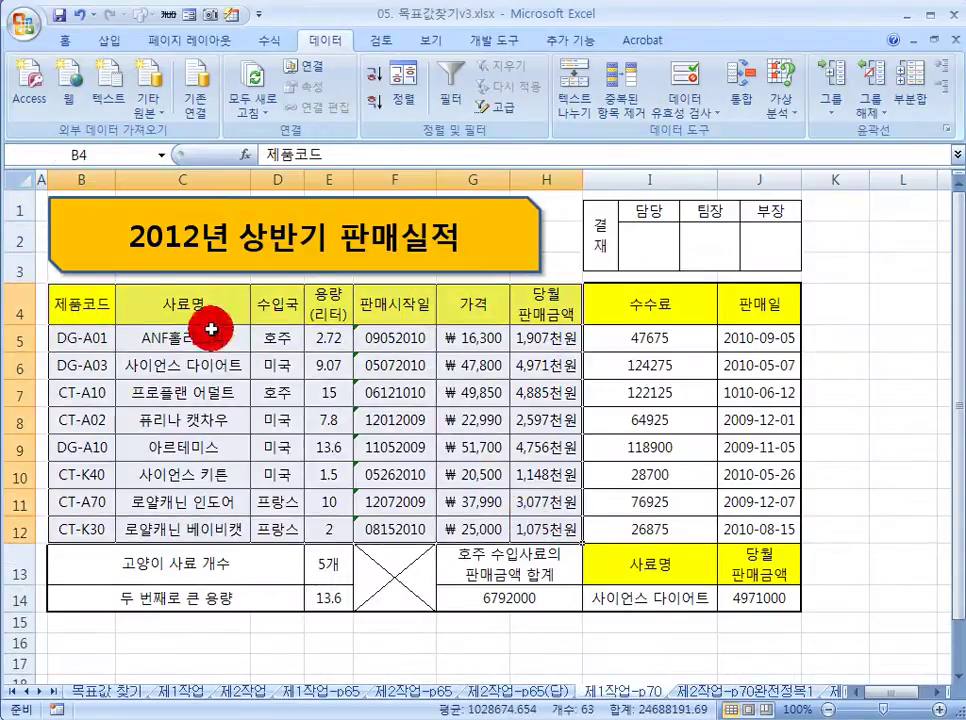
pyautogui.hotkey('ctrl', 'c')
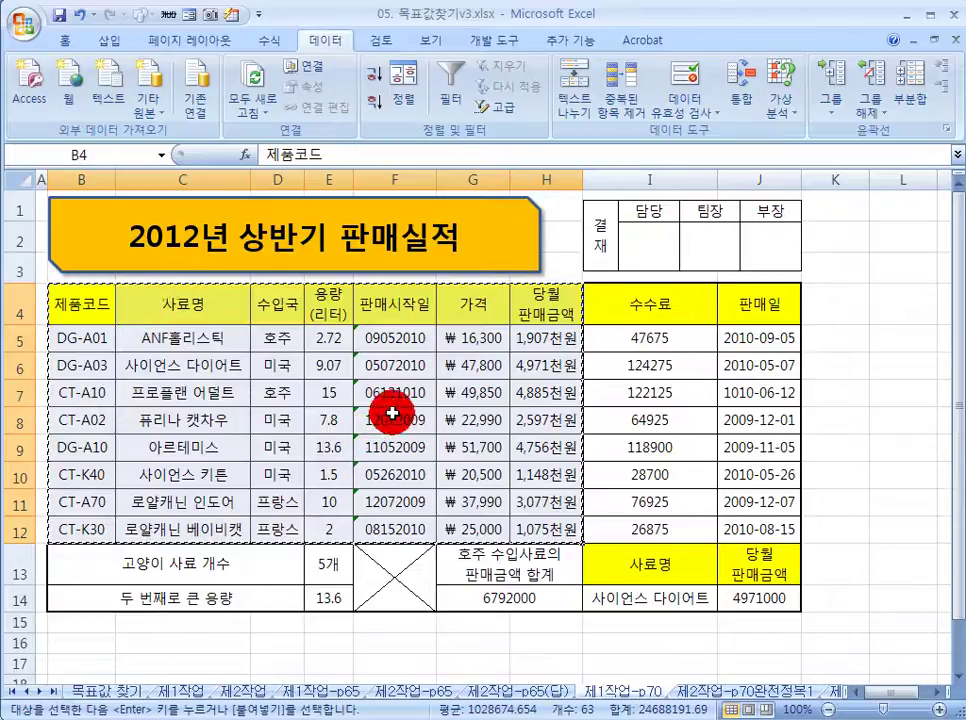
pyautogui.click(717, 695)
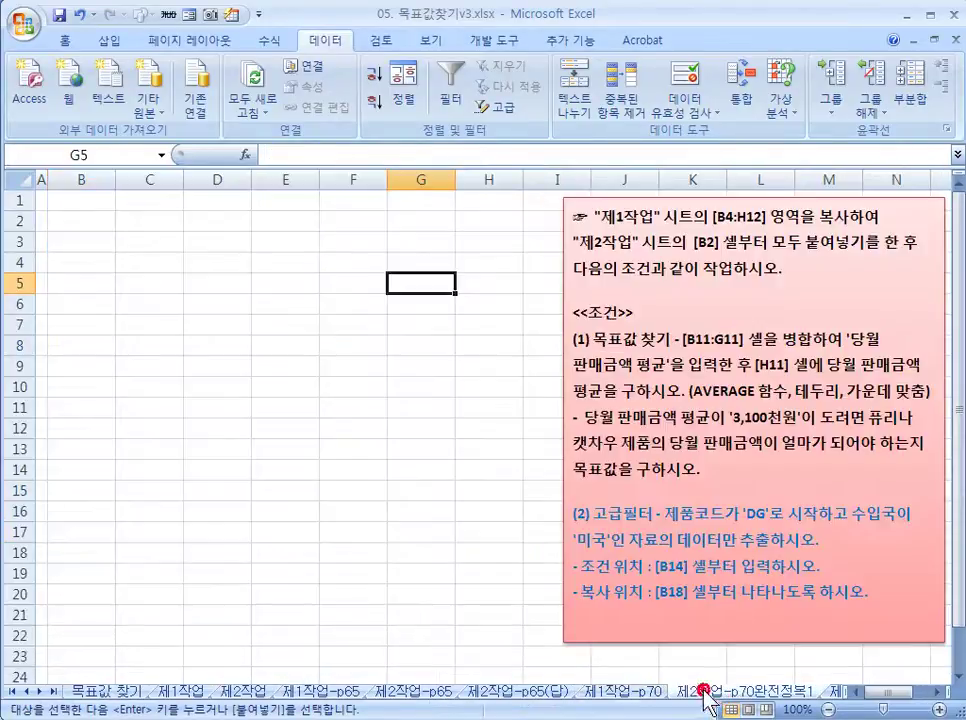
pyautogui.click(80, 222)
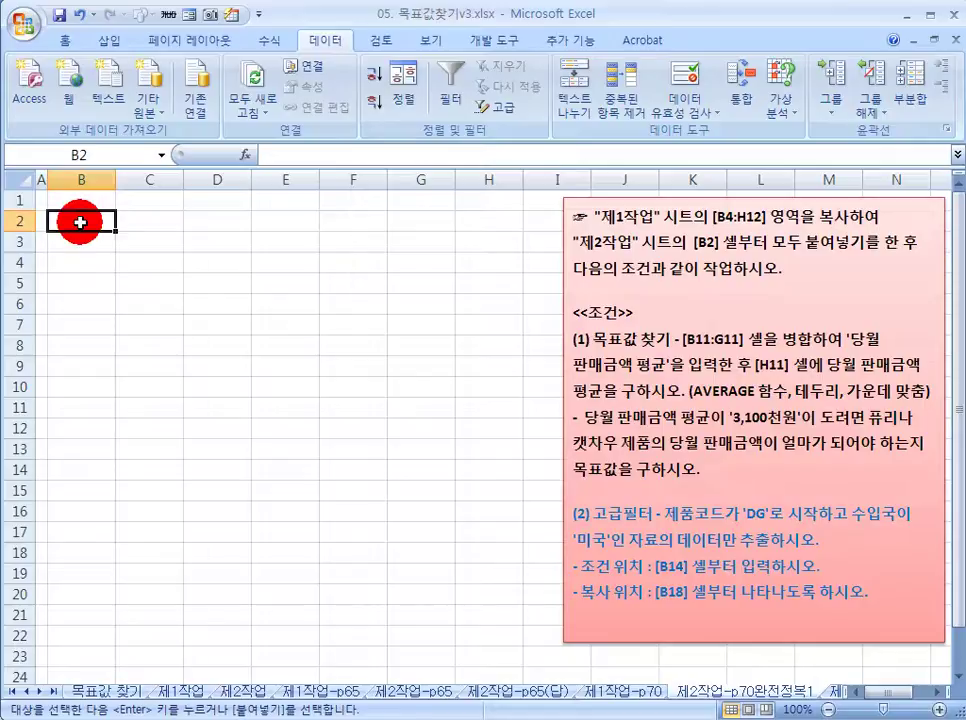
pyautogui.hotkey('ctrl', 'v')
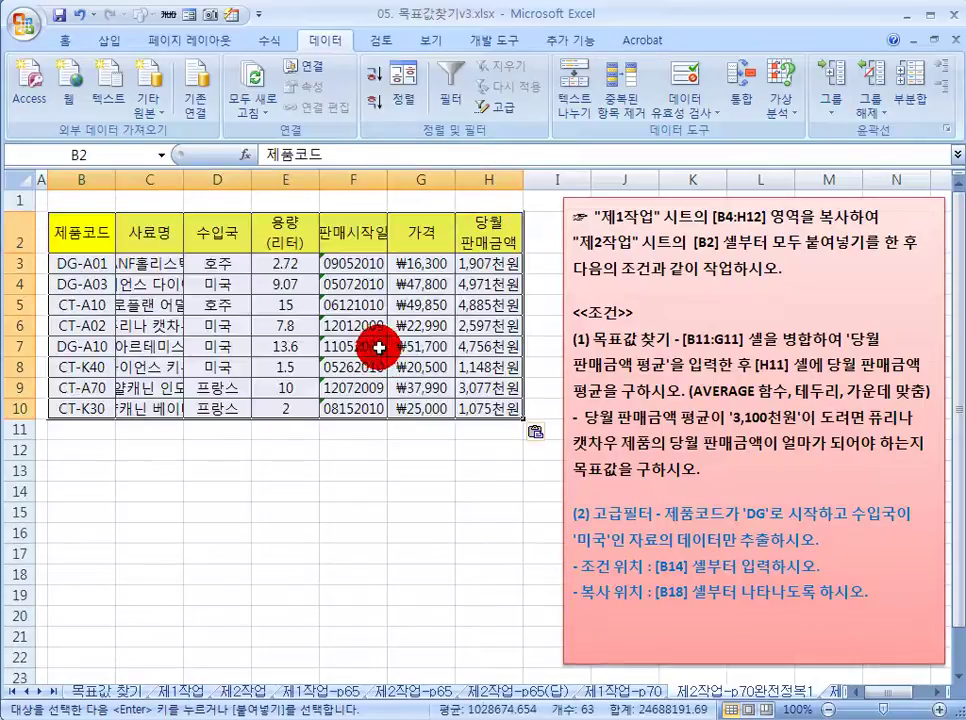
pyautogui.click(538, 433)
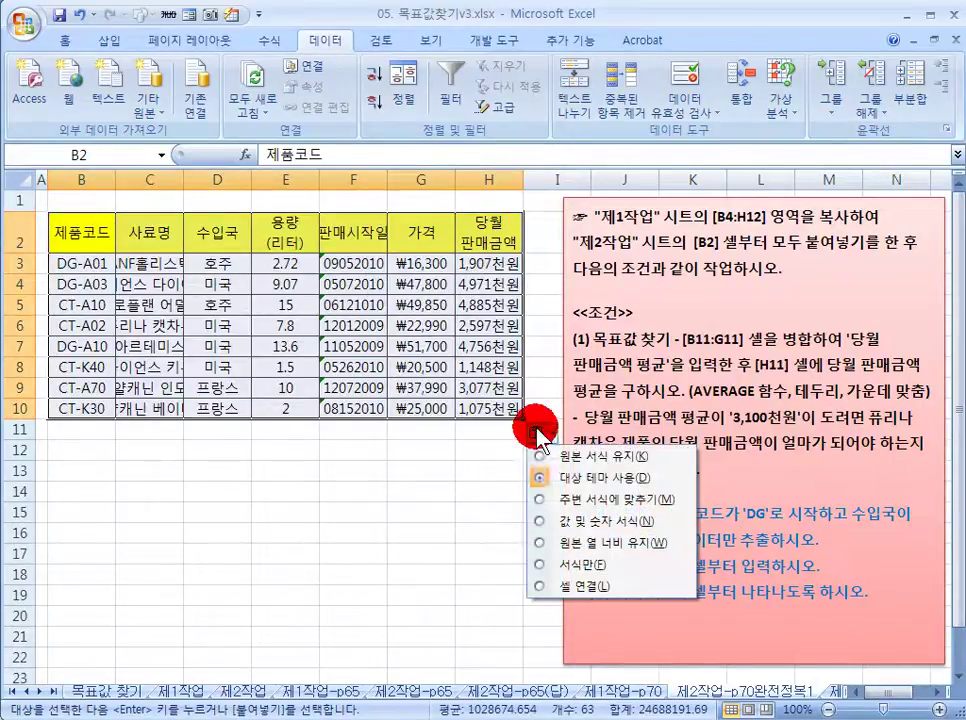
pyautogui.click(585, 540)
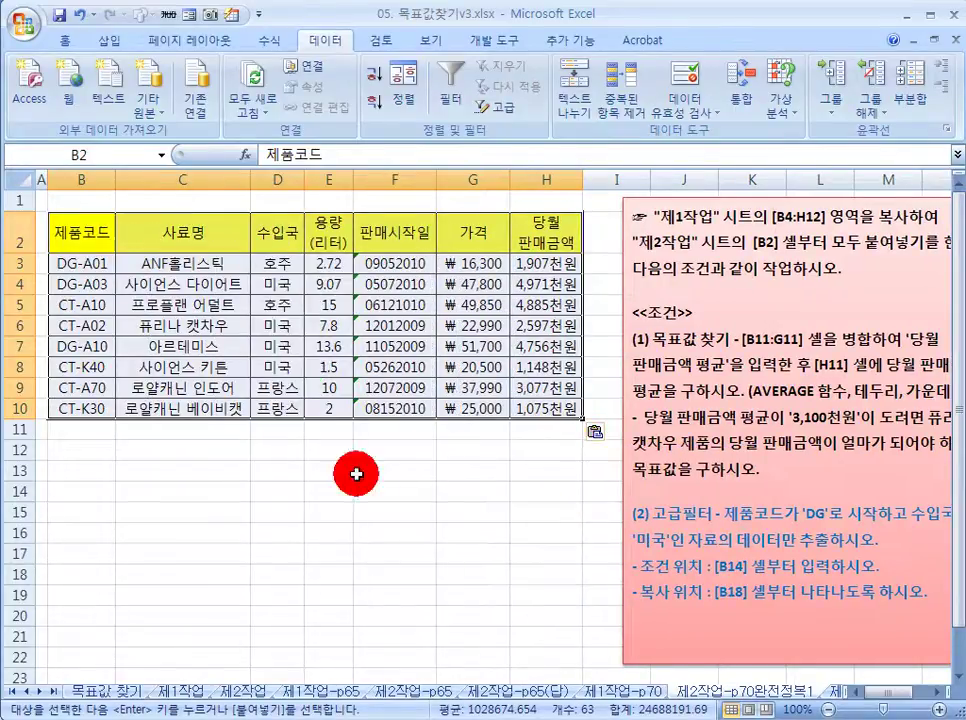
# Step: Merge and center B11:G11 and enter the label 당월 판매금액 평균 in it
pyautogui.moveTo(82, 432); pyautogui.dragTo(461, 434)
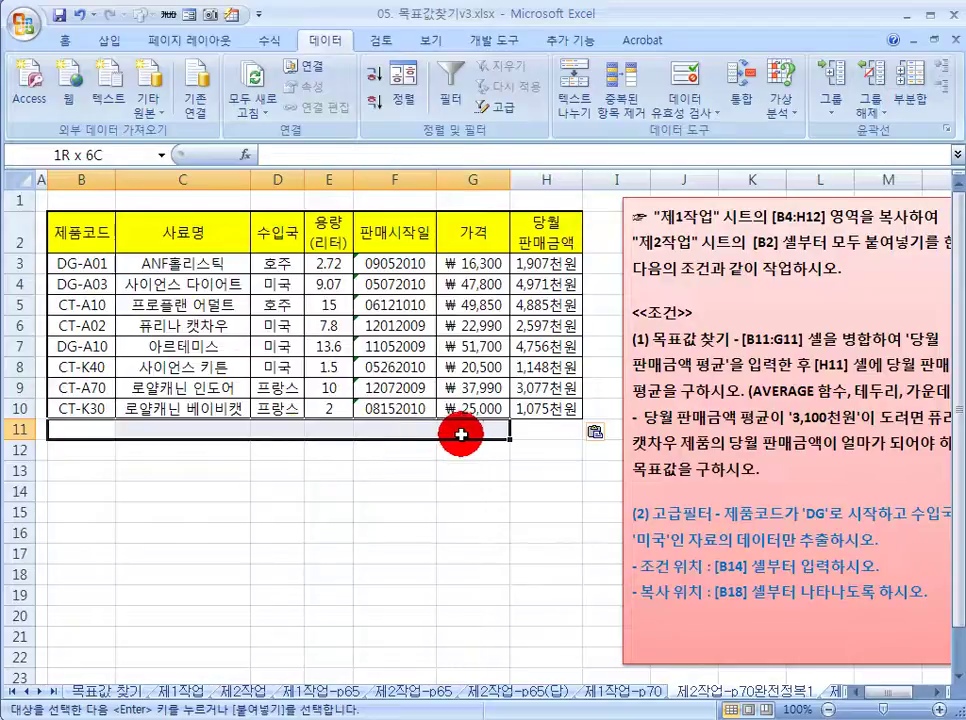
pyautogui.click(66, 41)
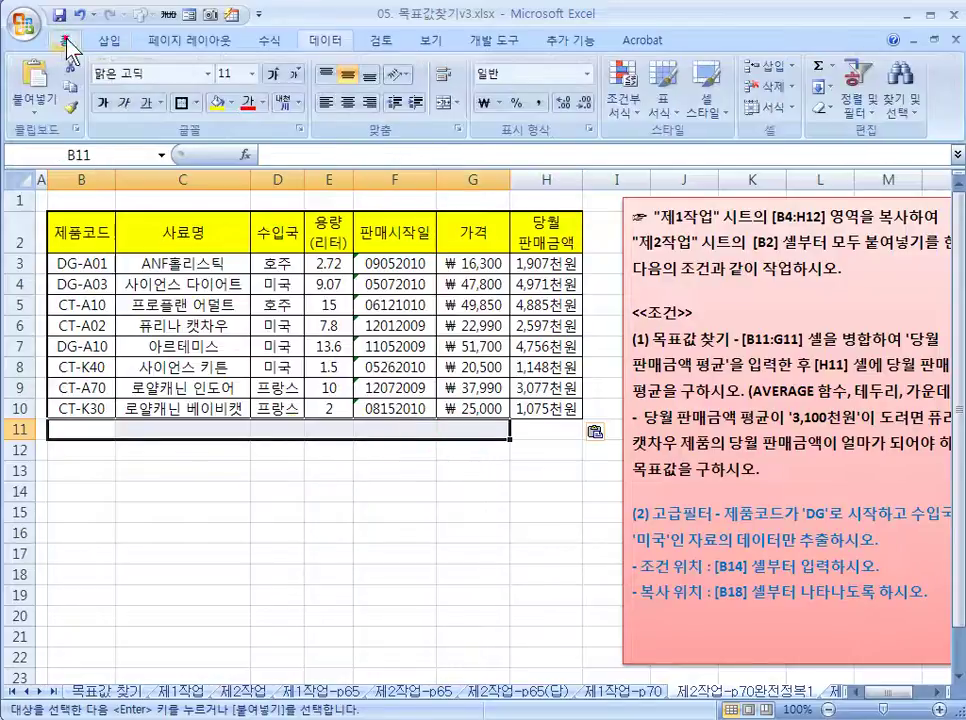
pyautogui.click(446, 104)
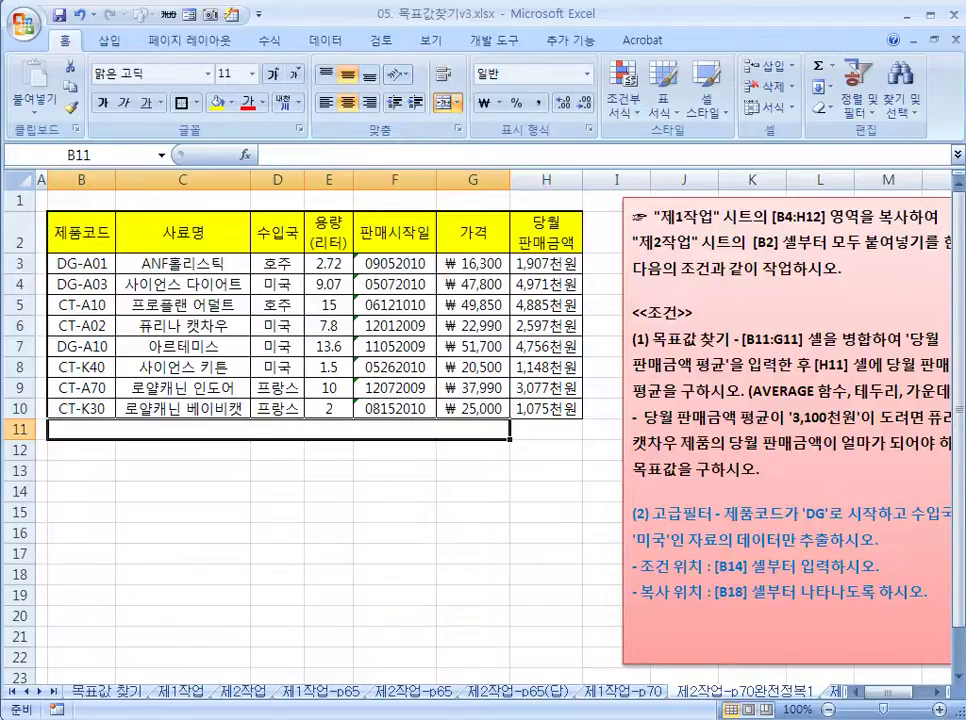
pyautogui.write('다')
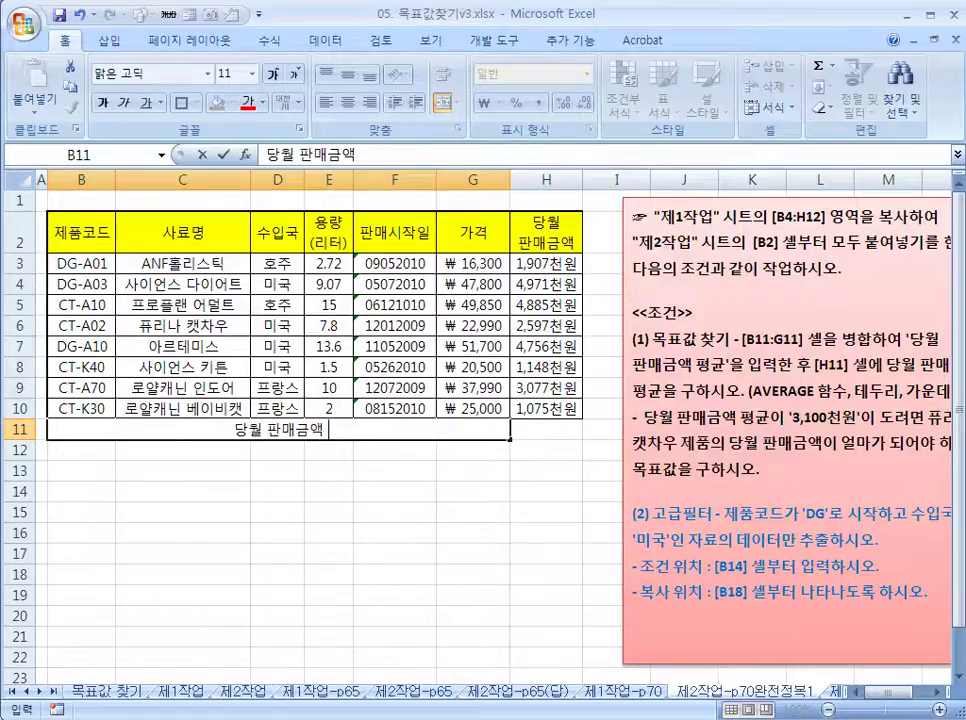
pyautogui.press('Tab')
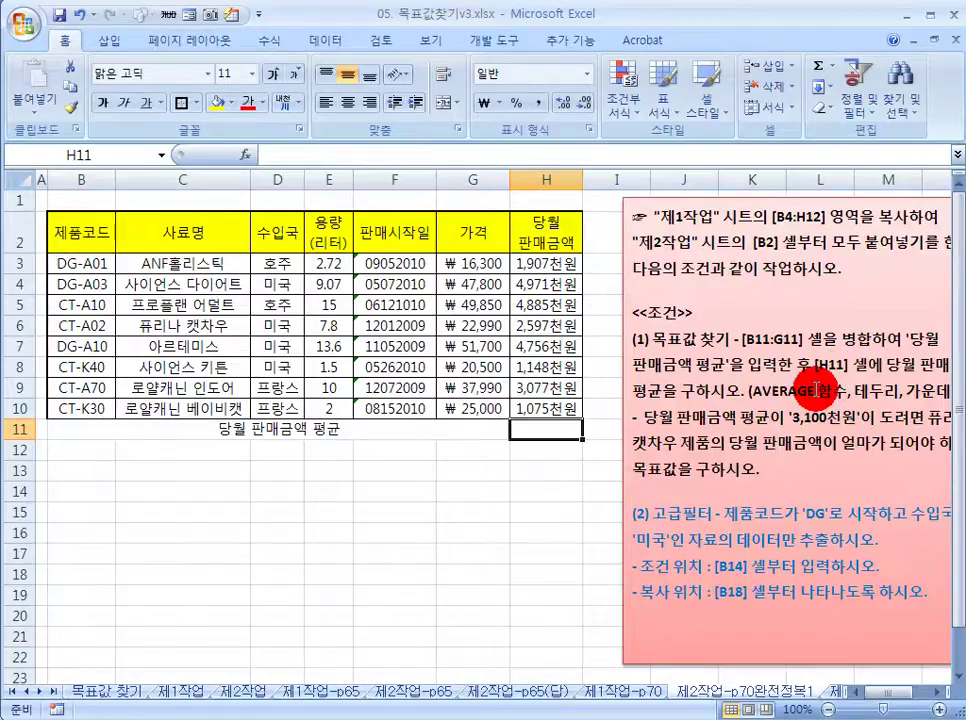
# Step: Calculate the average of the 당월 판매금액 values H3:H10 in cell H11 with the AVERAGE function
pyautogui.moveTo(545, 263); pyautogui.dragTo(544, 405)
pyautogui.click(538, 260)
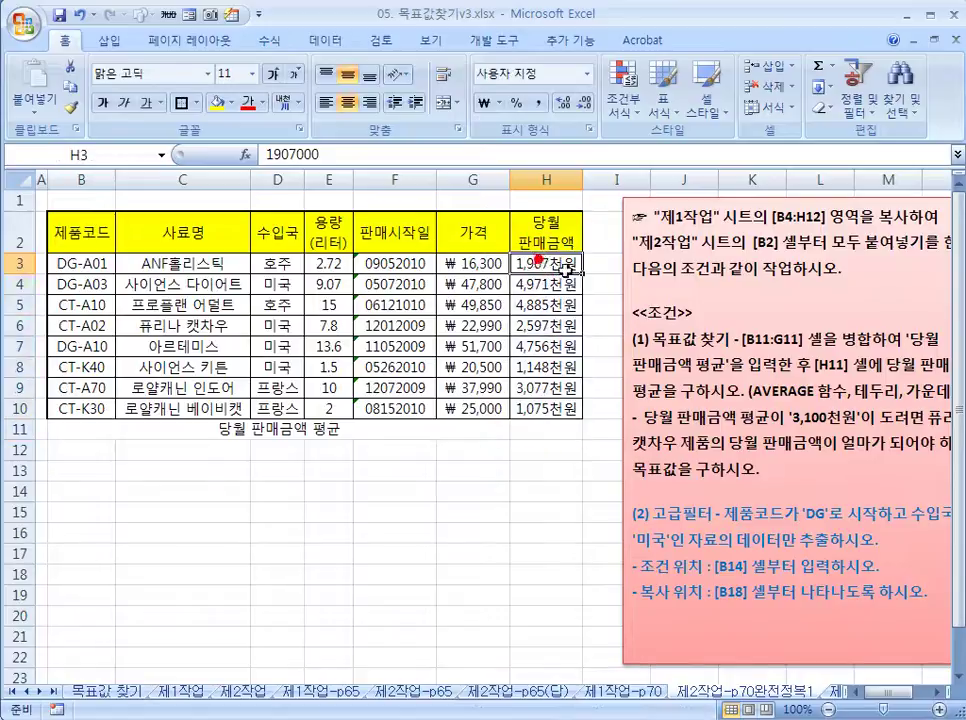
pyautogui.moveTo(541, 261); pyautogui.dragTo(541, 435)
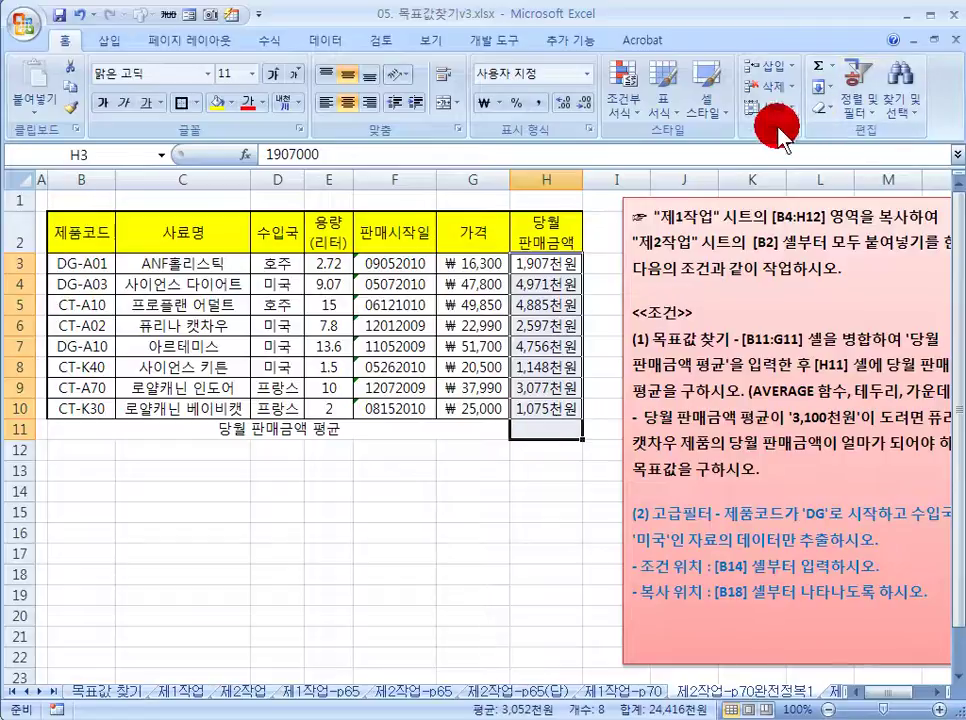
pyautogui.click(833, 66)
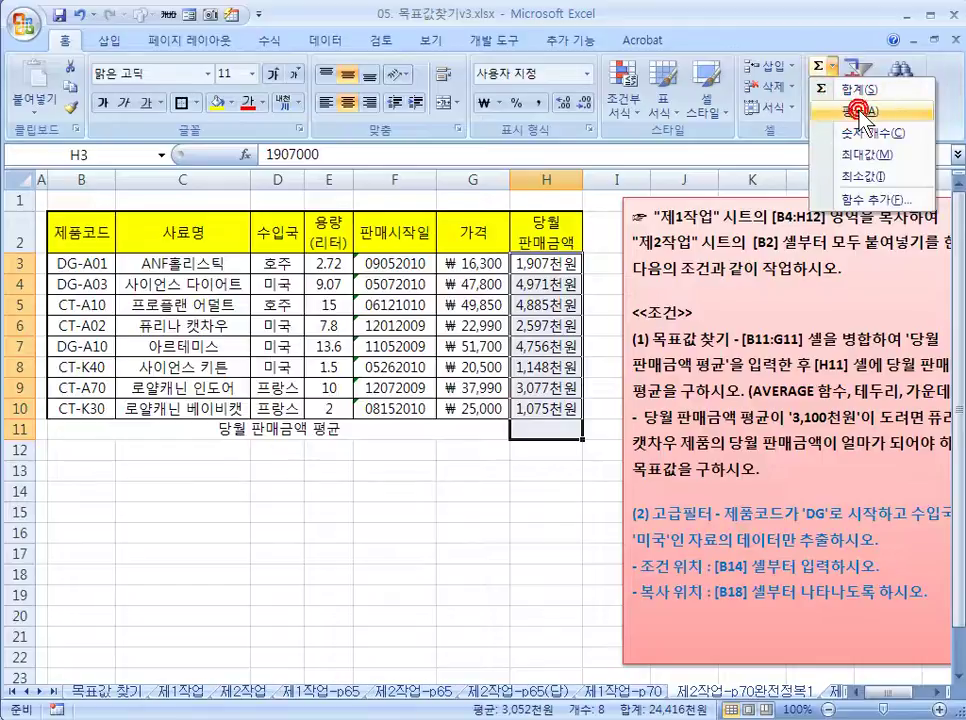
pyautogui.click(860, 112)
pyautogui.click(548, 428)
pyautogui.click(519, 486)
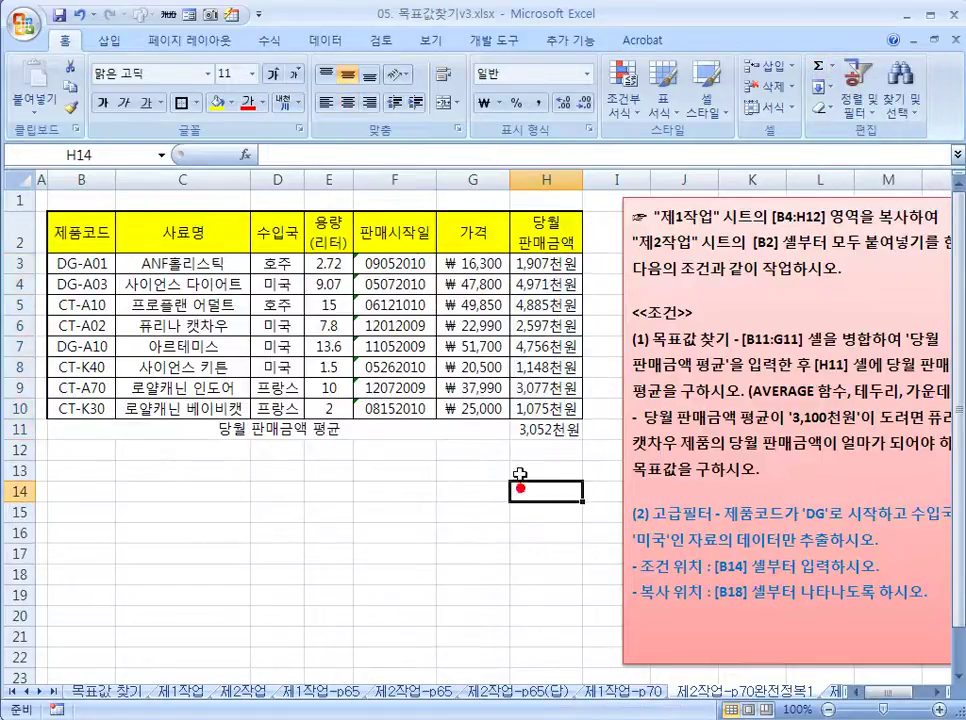
# Step: Apply all borders (모든 테두리) to the average row B11:H11
pyautogui.click(78, 428)
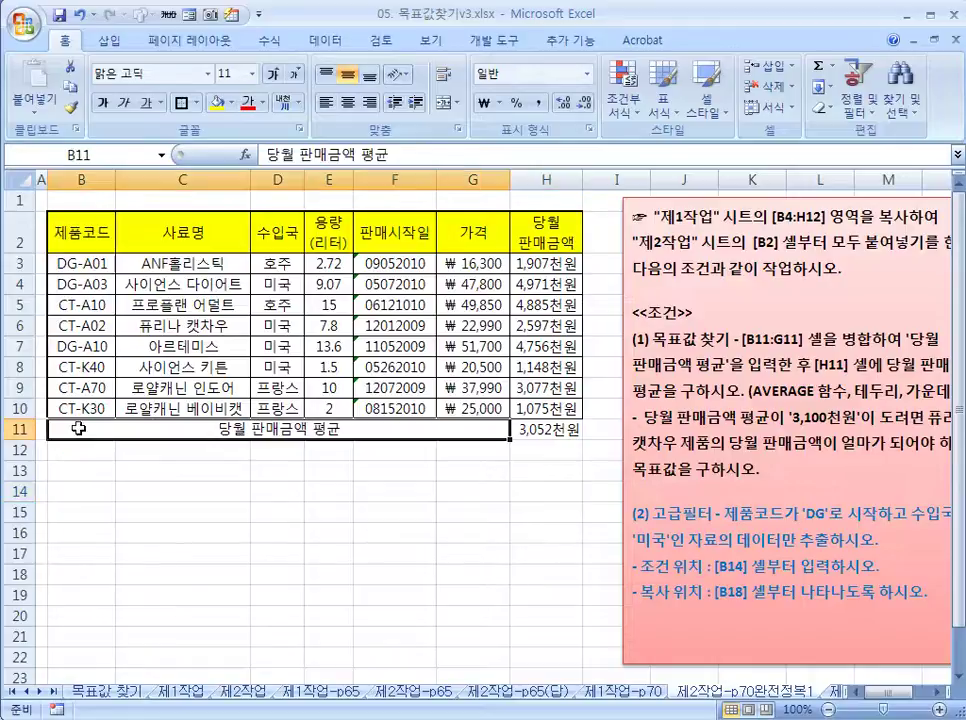
pyautogui.moveTo(374, 424); pyautogui.dragTo(541, 425)
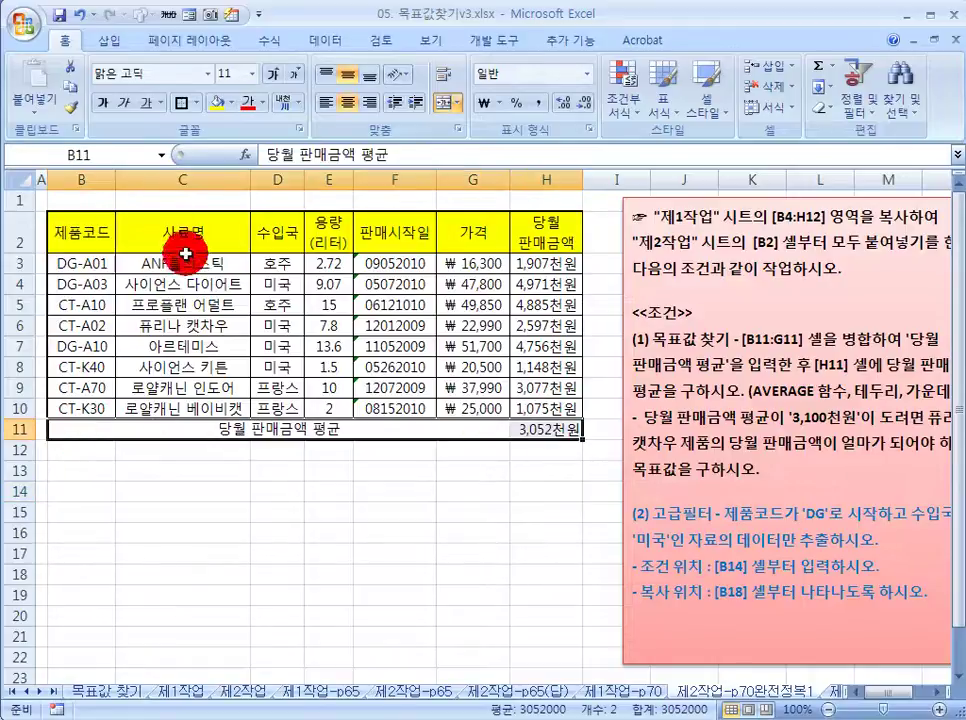
pyautogui.click(196, 103)
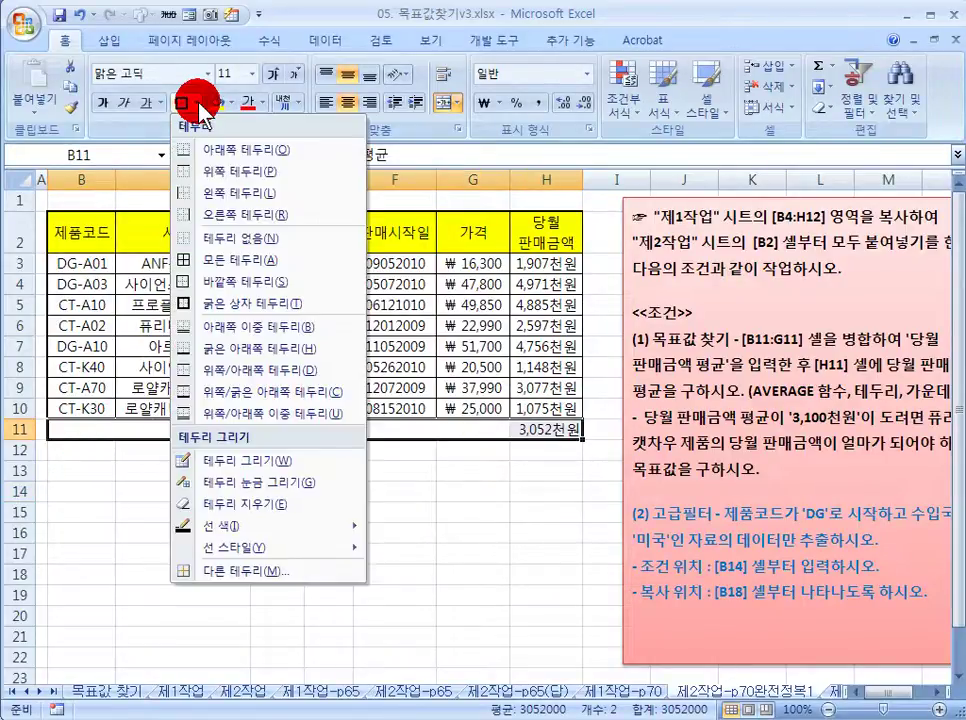
pyautogui.click(226, 262)
pyautogui.click(335, 495)
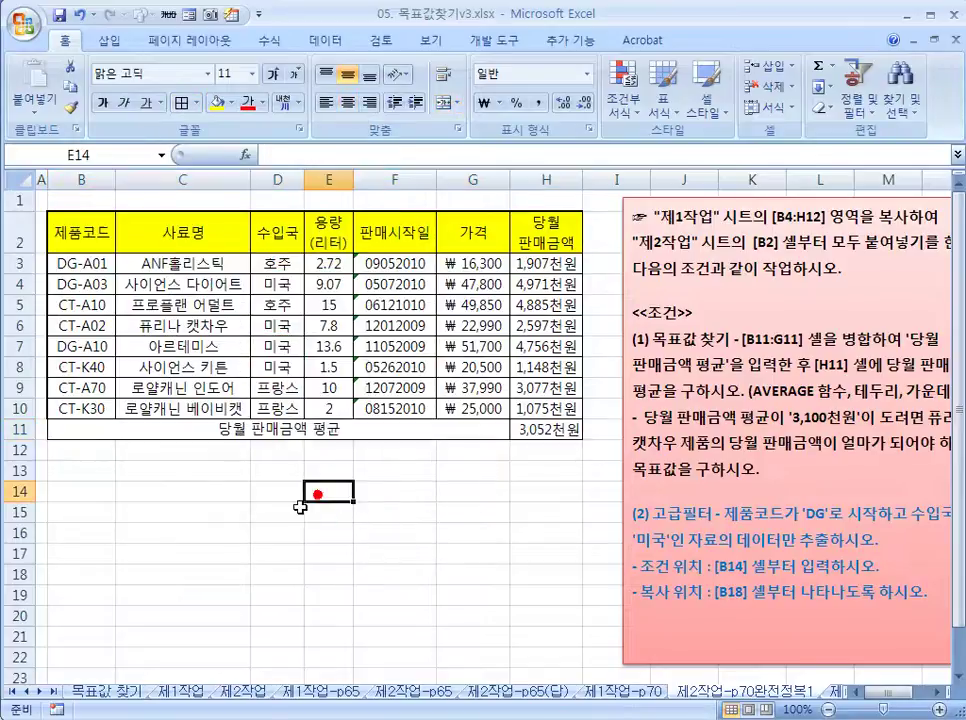
# Step: Put a thick box border (굵은 상자 테두리) around the whole table B2:H11
pyautogui.click(90, 422)
pyautogui.click(371, 497)
pyautogui.moveTo(87, 231); pyautogui.dragTo(520, 412)
pyautogui.click(327, 449)
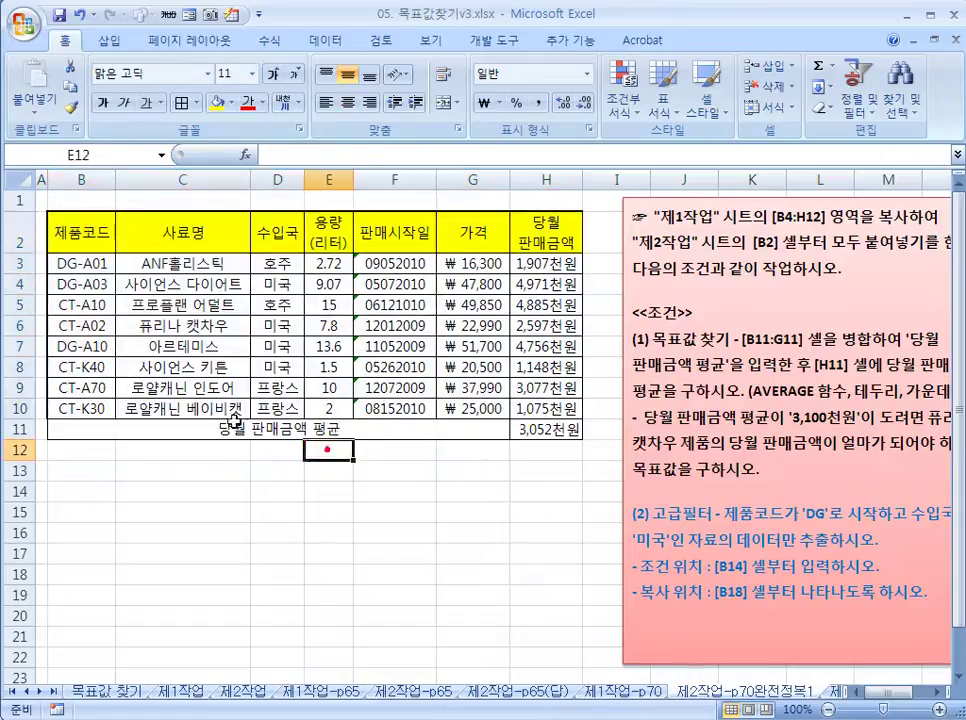
pyautogui.moveTo(74, 237); pyautogui.dragTo(556, 428)
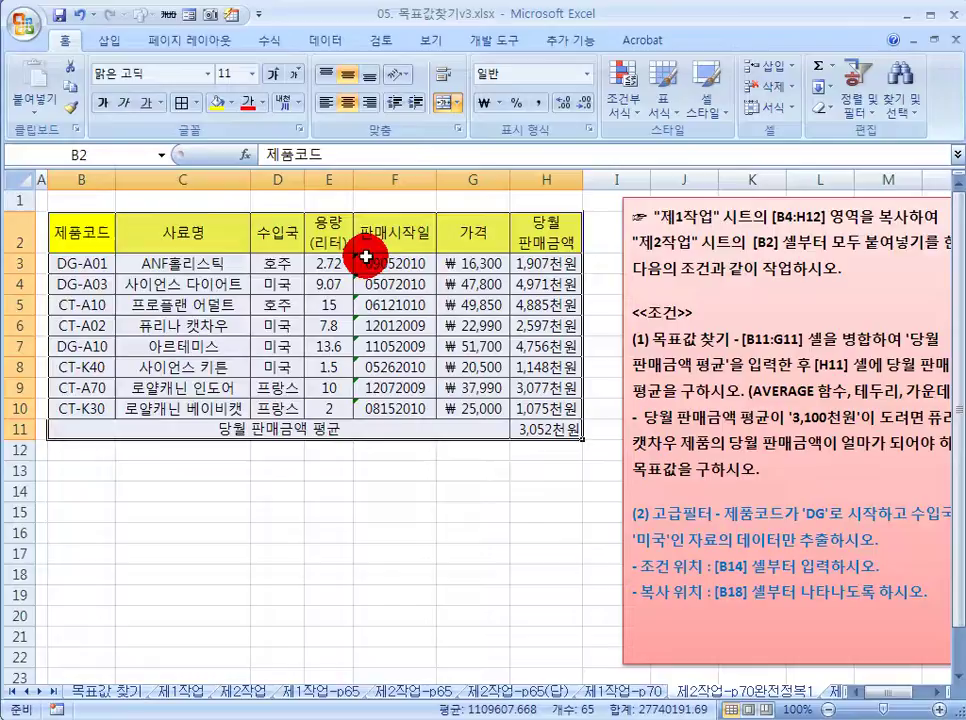
pyautogui.click(195, 103)
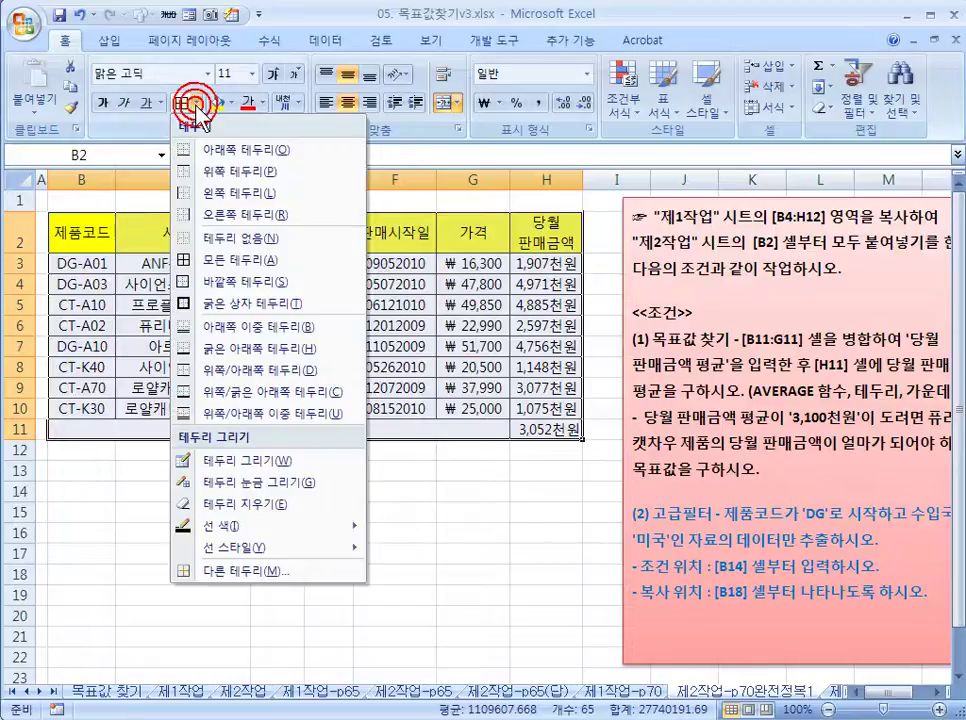
pyautogui.click(235, 303)
pyautogui.click(375, 474)
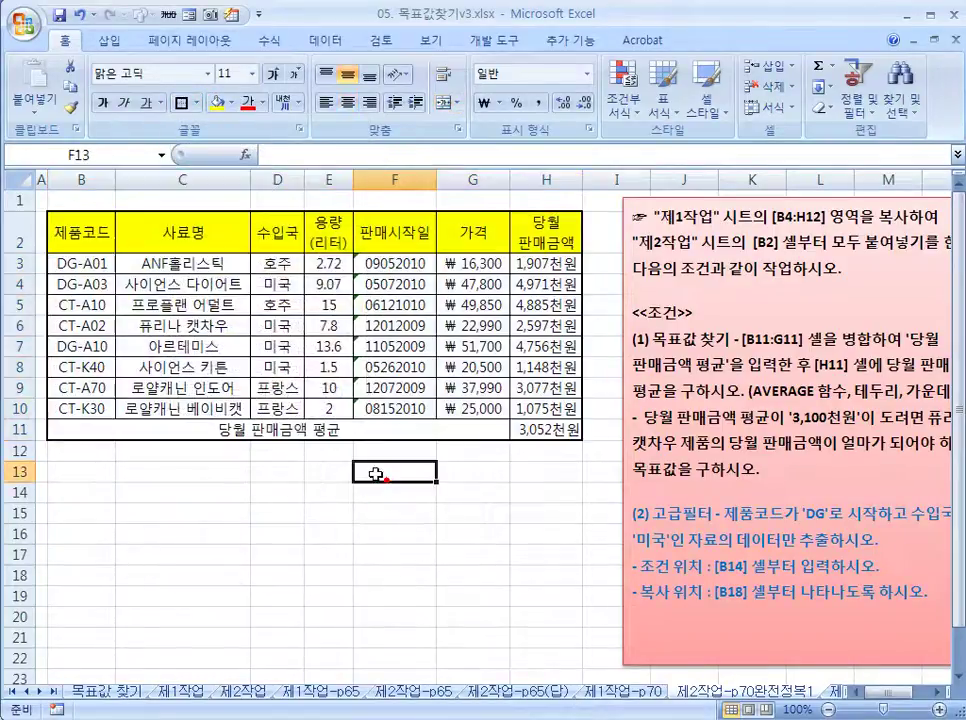
# Step: AutoFit column H to its contents and move the instruction text box slightly closer to the table
pyautogui.click(548, 433)
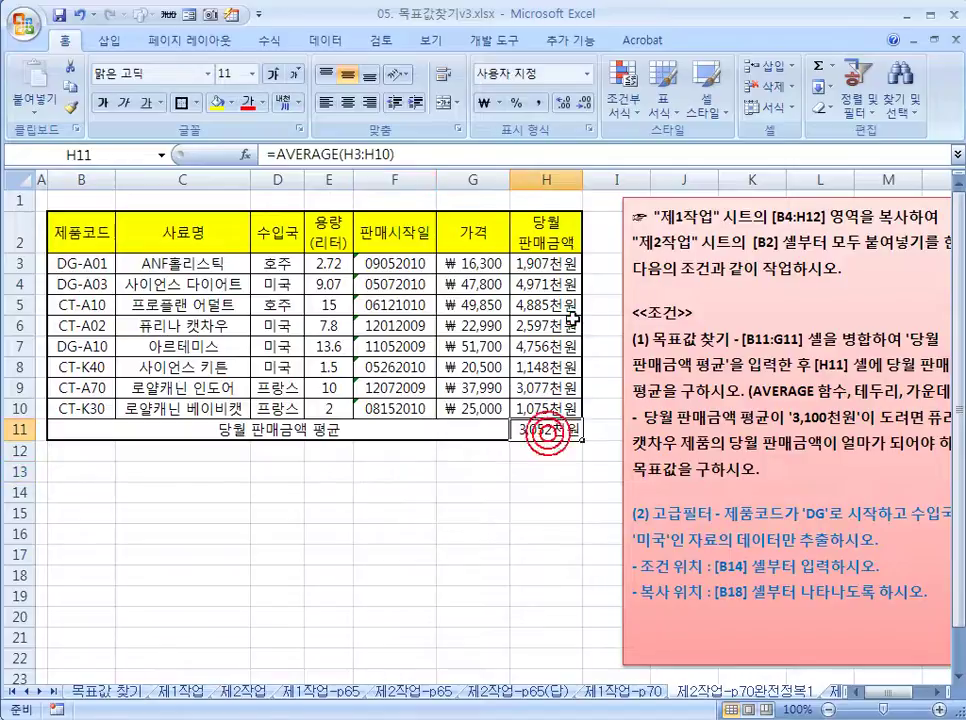
pyautogui.doubleClick(583, 181)
pyautogui.click(545, 490)
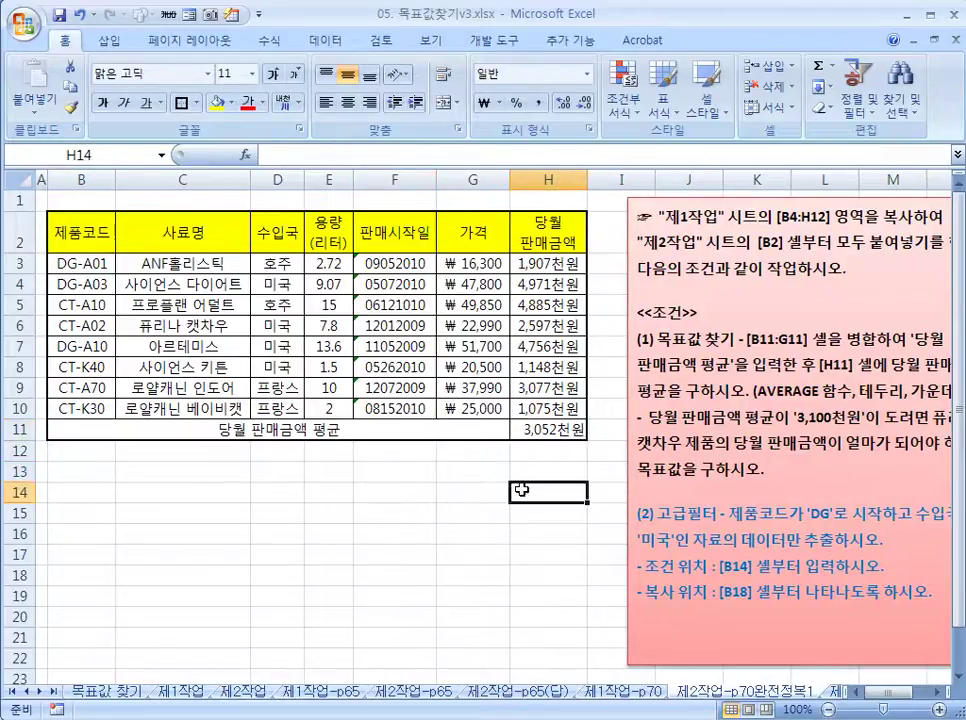
pyautogui.click(668, 213)
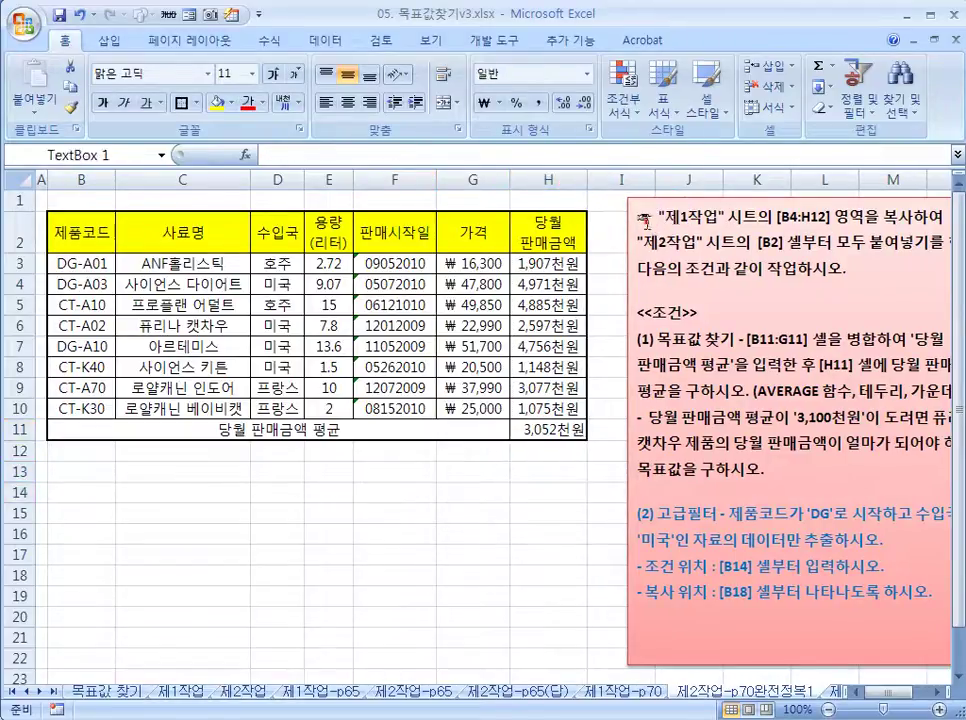
pyautogui.moveTo(646, 209)
pyautogui.mouseDown()
pyautogui.moveTo(650, 201)
pyautogui.moveTo(640, 200)
pyautogui.mouseUp()
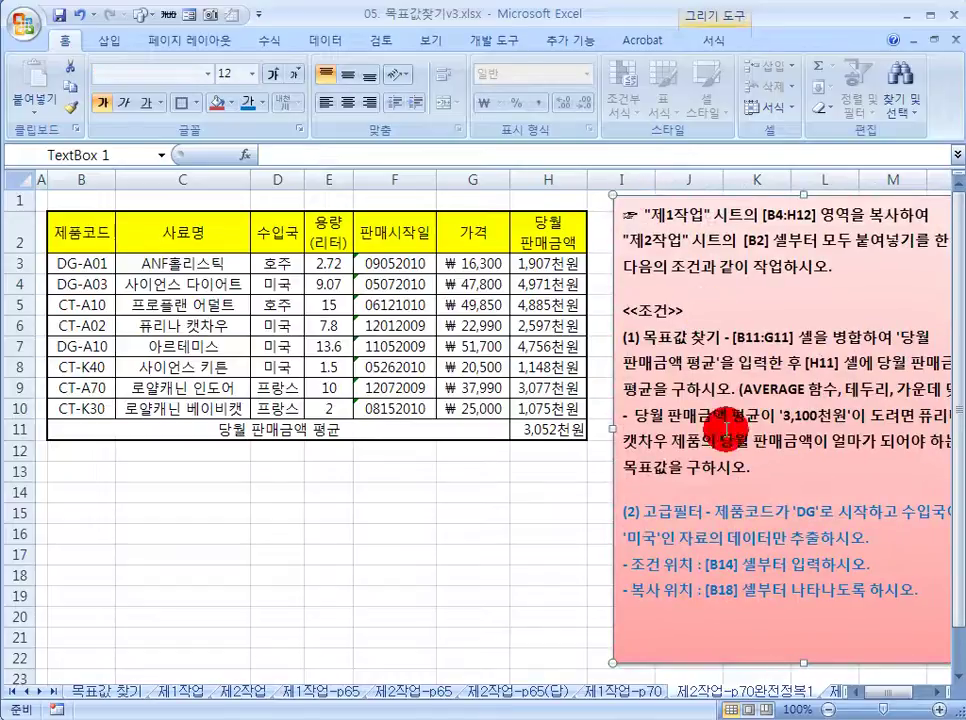
pyautogui.click(556, 429)
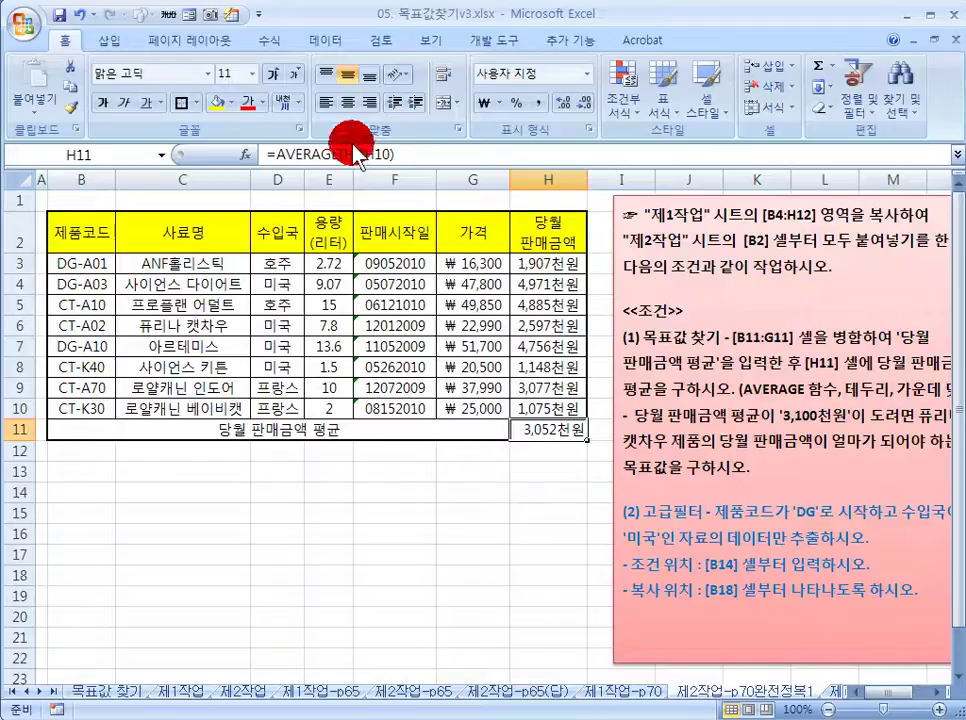
# Step: Center the average value horizontally in cell H11
pyautogui.click(347, 102)
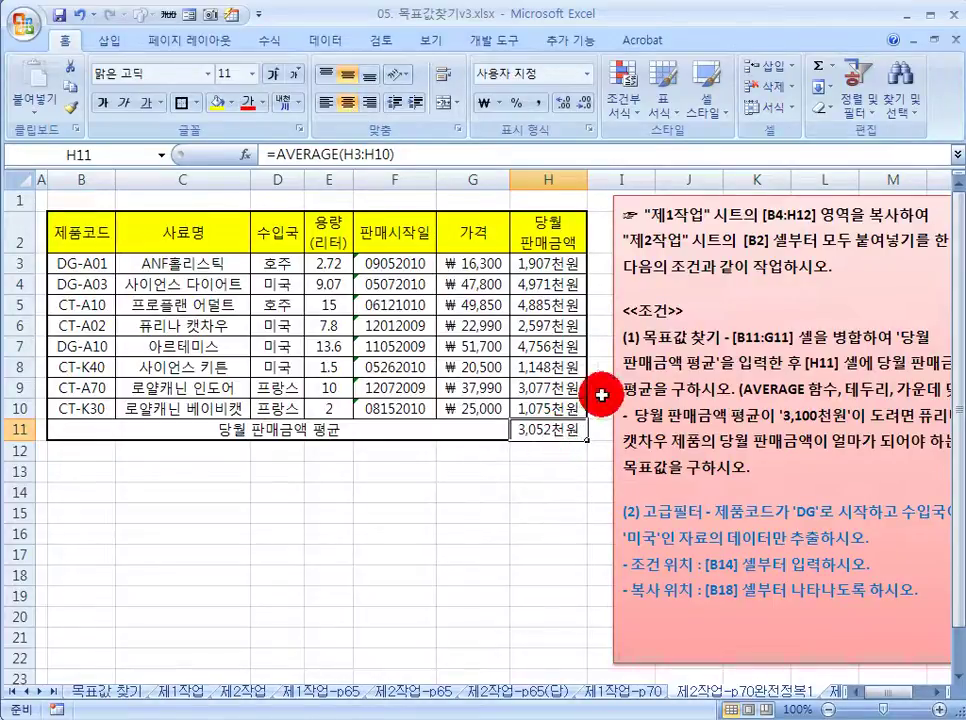
# Step: Examine the stored 당월 판매금액 values in column H, the average in H11 and the target average in the instruction text box
pyautogui.click(540, 263)
pyautogui.click(542, 288)
pyautogui.click(545, 321)
pyautogui.click(546, 264)
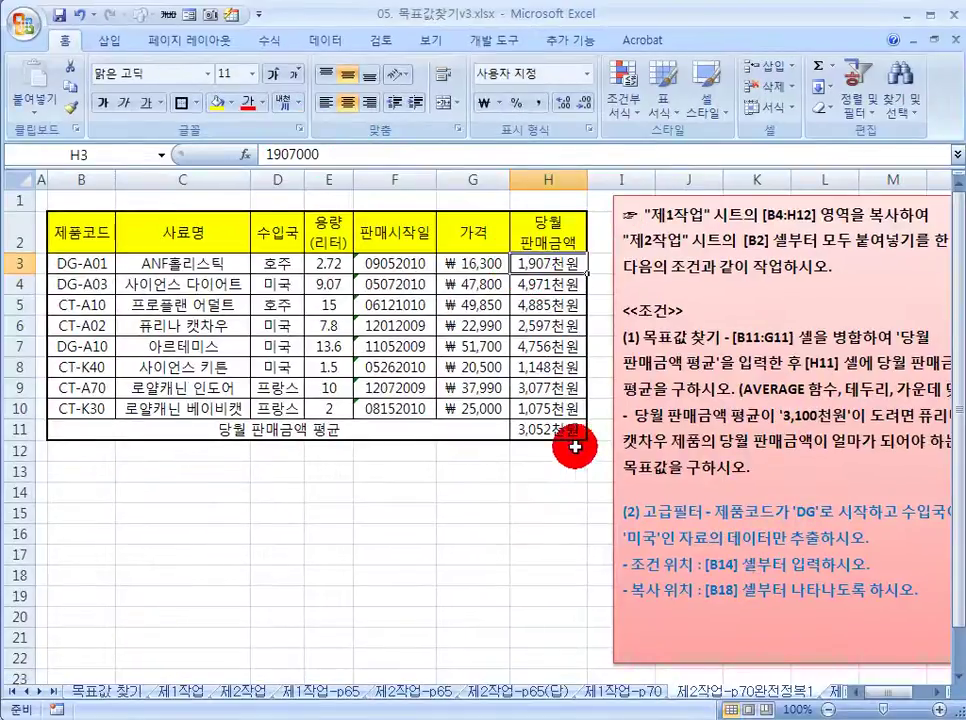
pyautogui.click(545, 432)
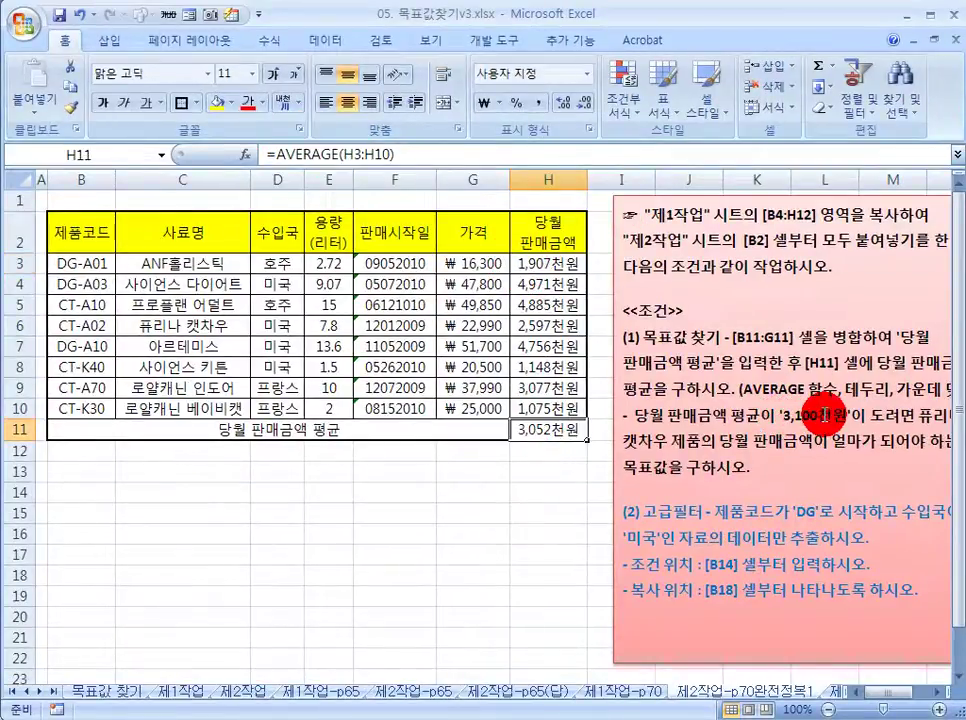
pyautogui.click(822, 413)
pyautogui.moveTo(843, 411)
pyautogui.mouseDown()
pyautogui.moveTo(808, 412)
pyautogui.moveTo(819, 411)
pyautogui.mouseUp()
pyautogui.click(815, 413)
pyautogui.click(820, 418)
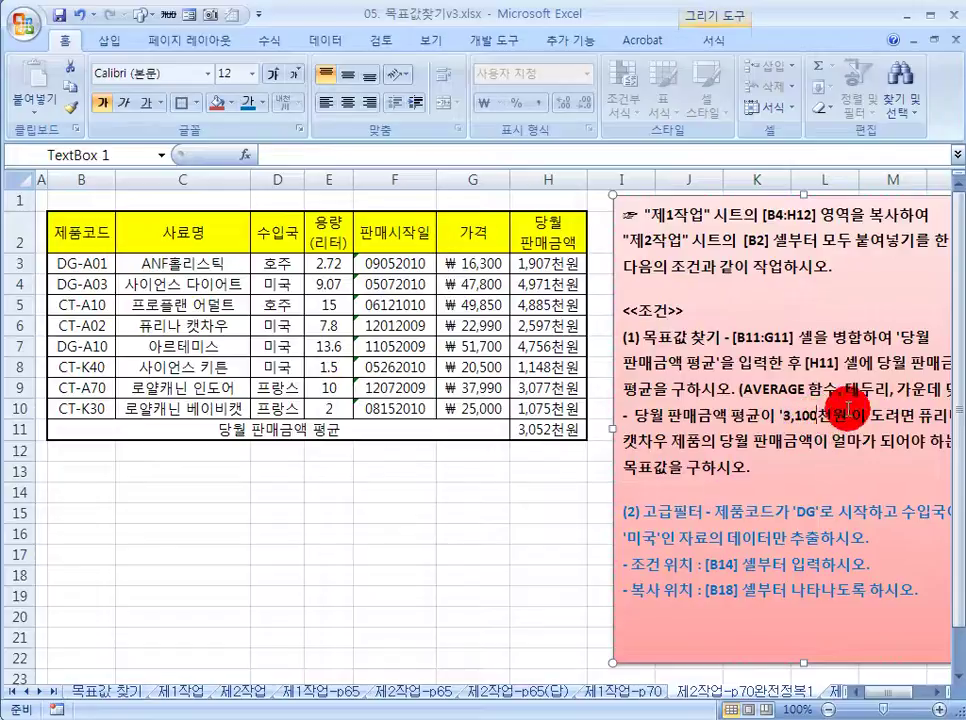
pyautogui.click(504, 454)
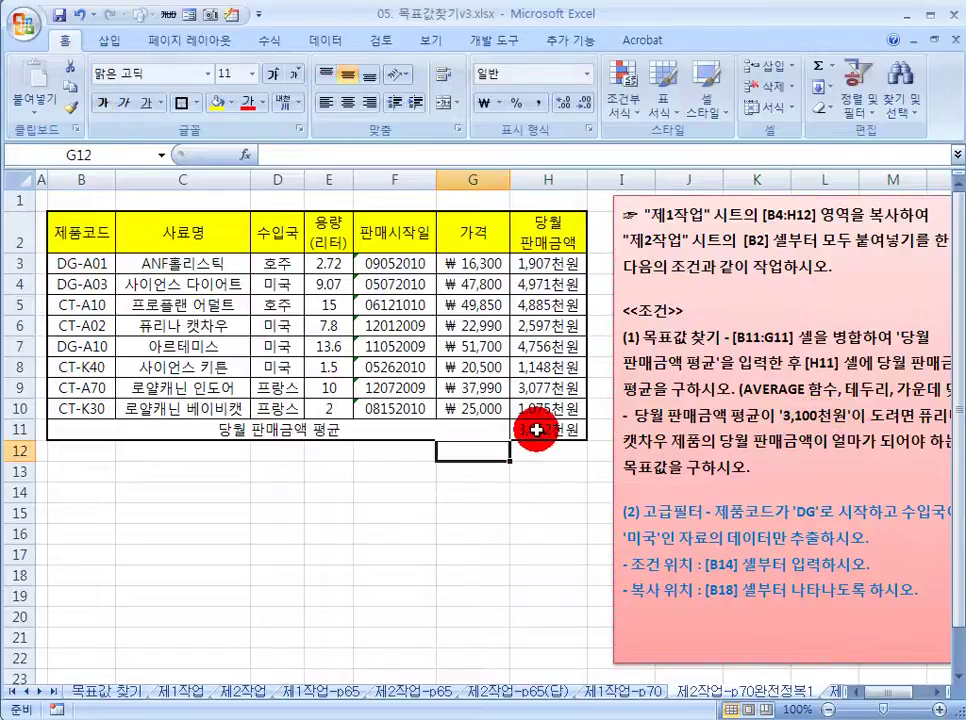
# Step: Start Goal Seek (목표값 찾기) with H11 as the formula cell and 3100000 as the target value
pyautogui.click(536, 430)
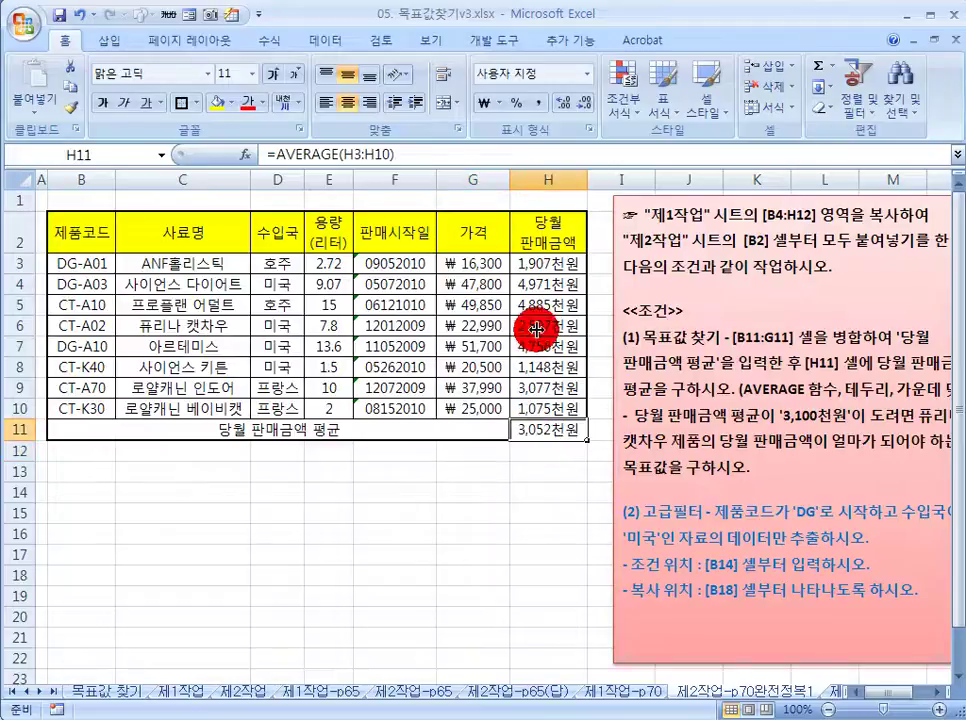
pyautogui.click(322, 40)
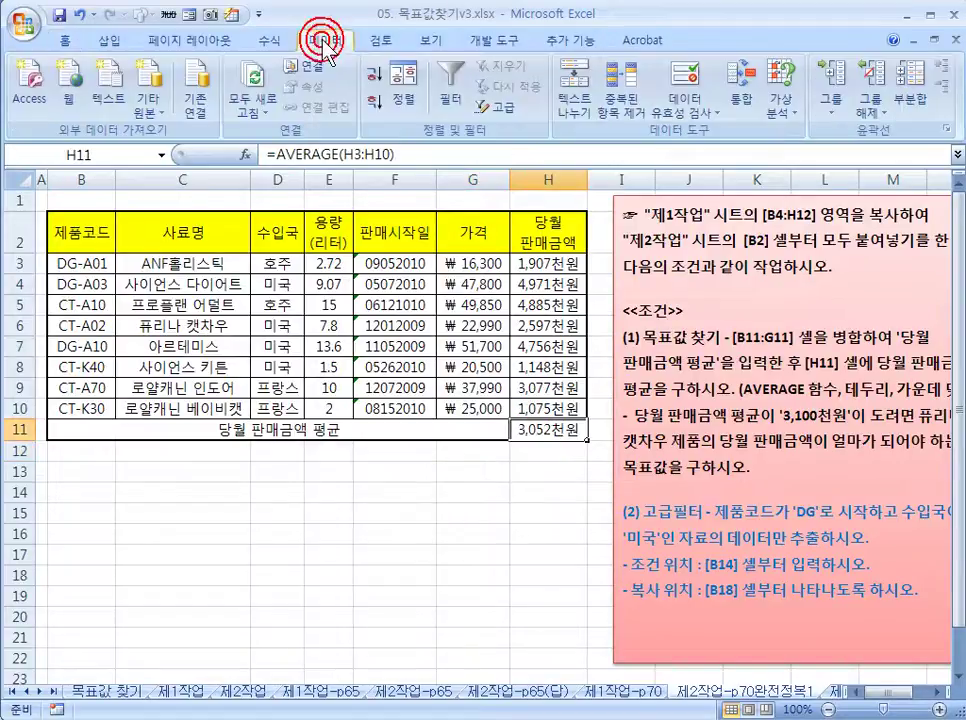
pyautogui.click(779, 115)
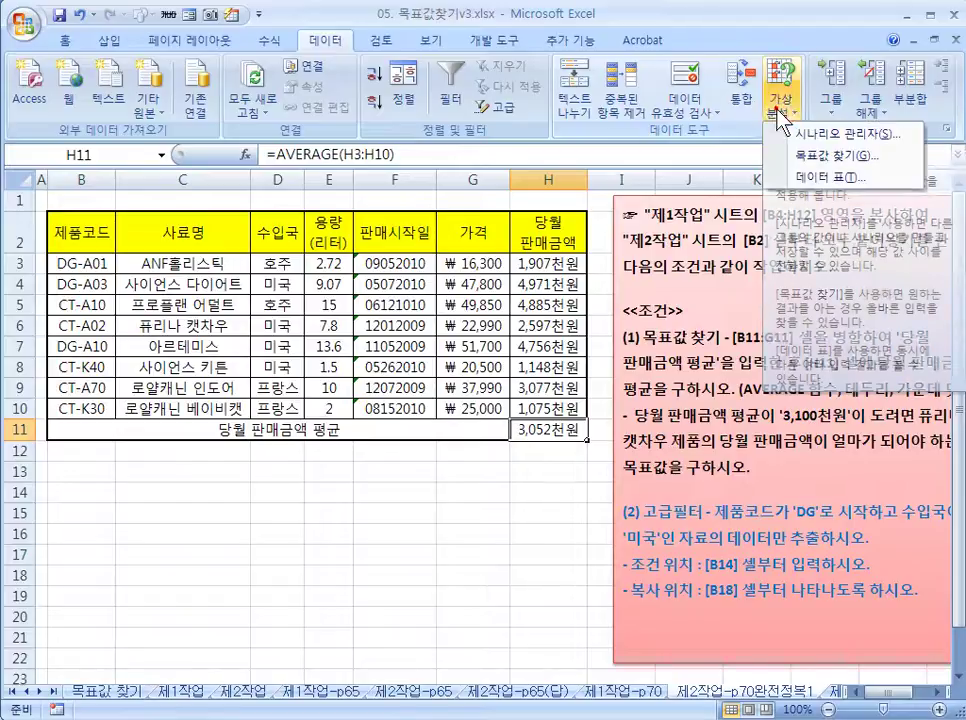
pyautogui.click(807, 158)
pyautogui.moveTo(432, 394); pyautogui.dragTo(381, 440)
pyautogui.click(405, 461)
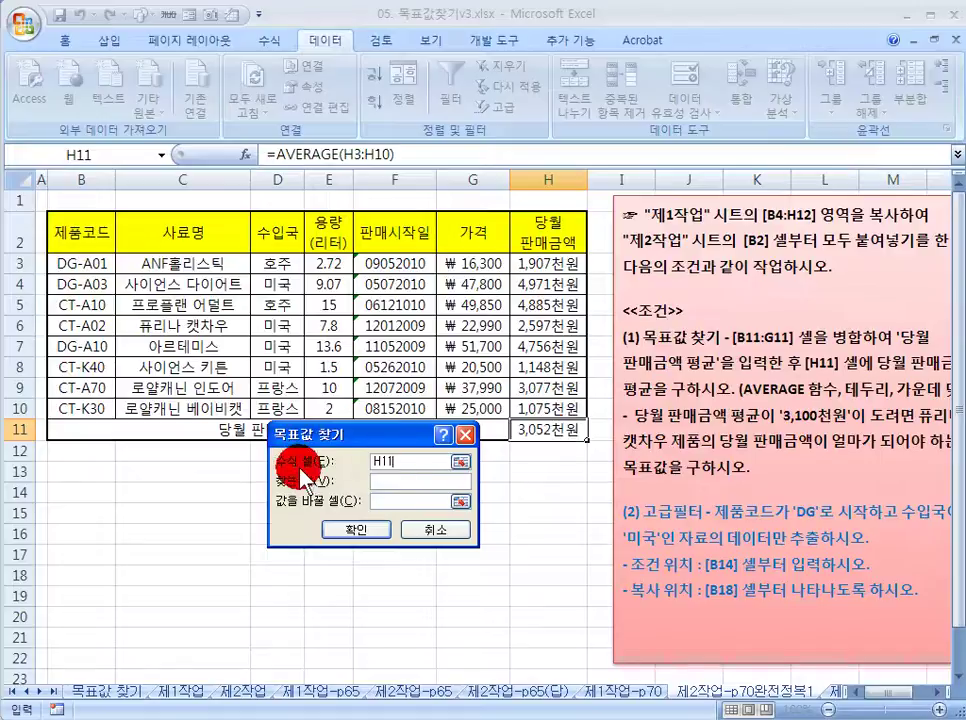
pyautogui.doubleClick(399, 462)
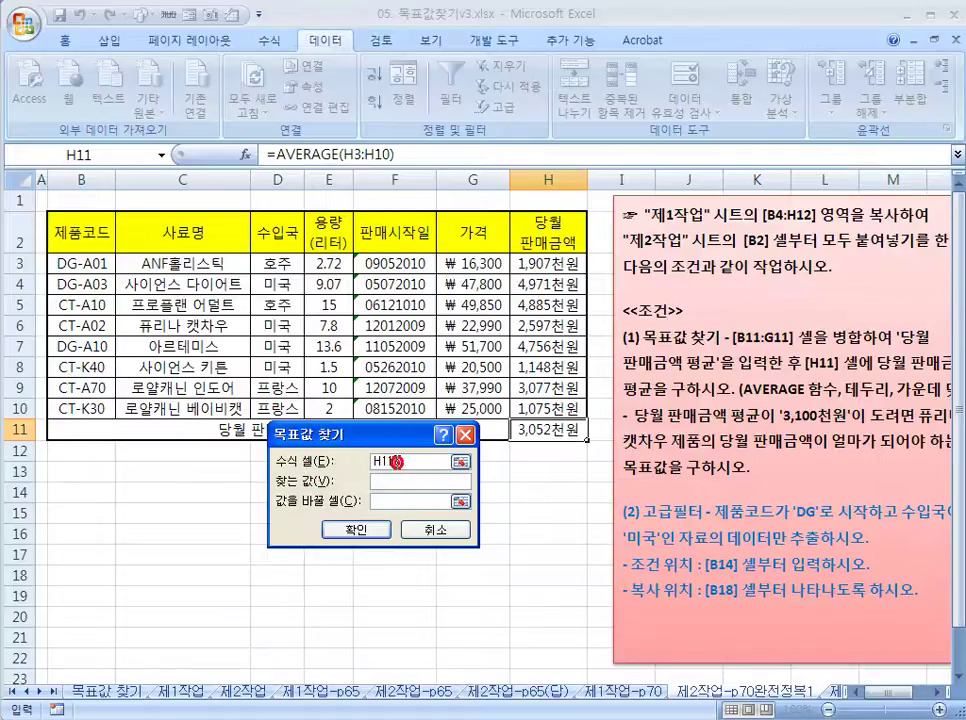
pyautogui.click(380, 480)
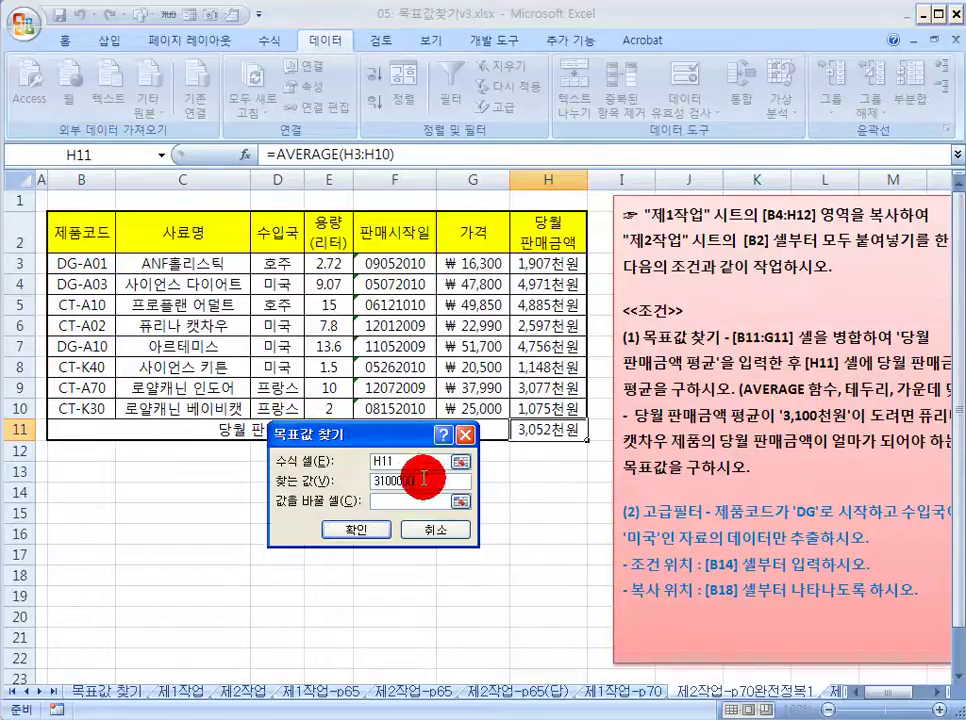
pyautogui.moveTo(397, 480); pyautogui.dragTo(417, 481)
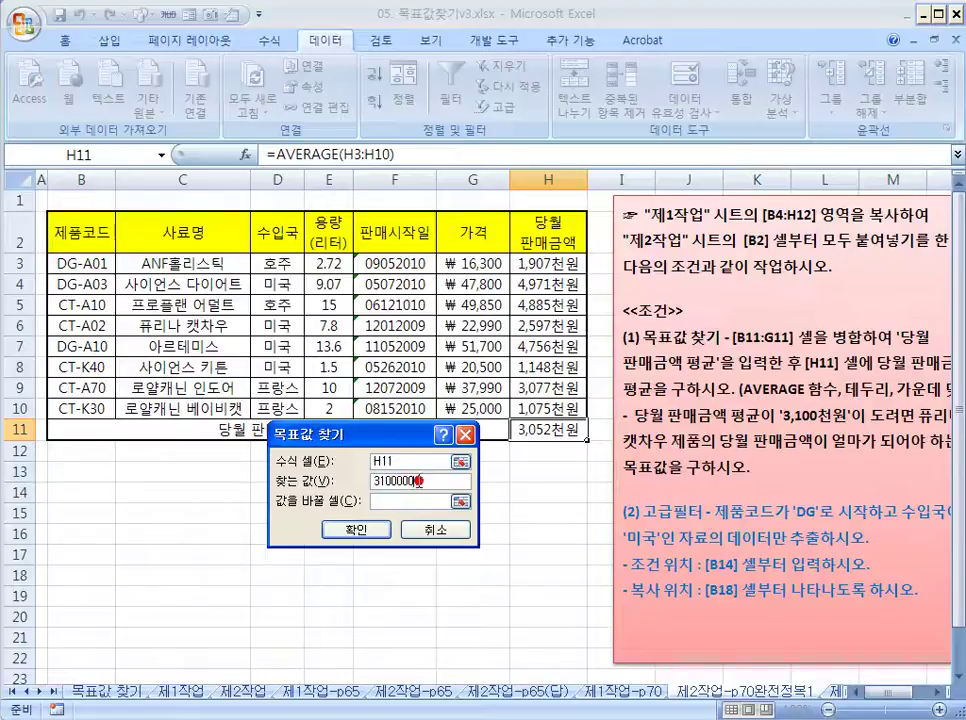
# Step: Set H6, the 퓨리나 캣차우 sales amount, as the changing cell, run Goal Seek, accept the solution and check H6
pyautogui.click(378, 503)
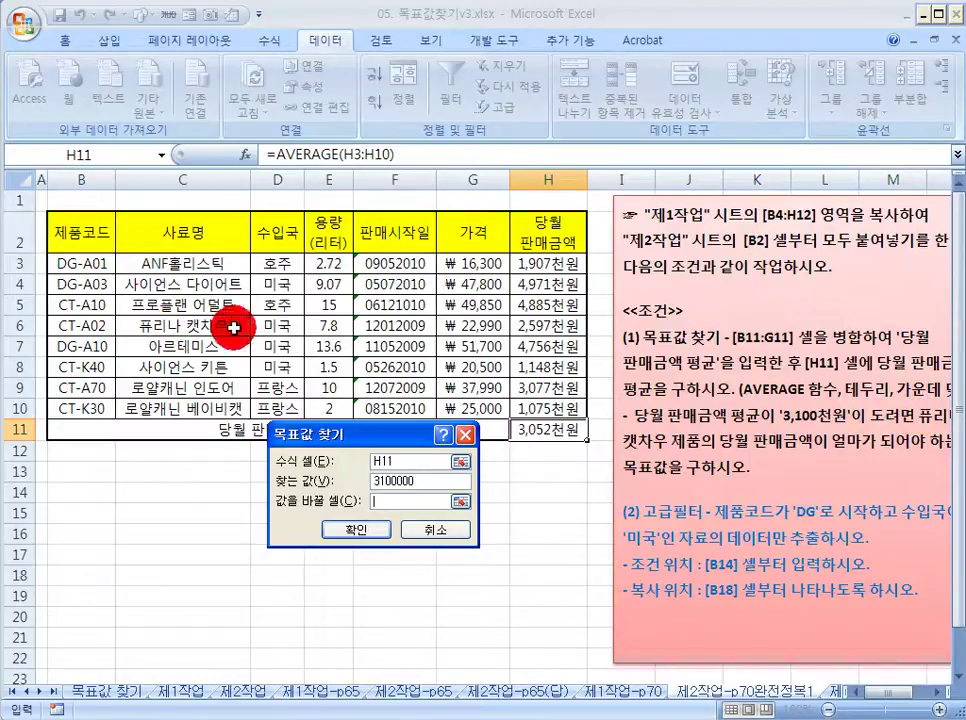
pyautogui.click(566, 324)
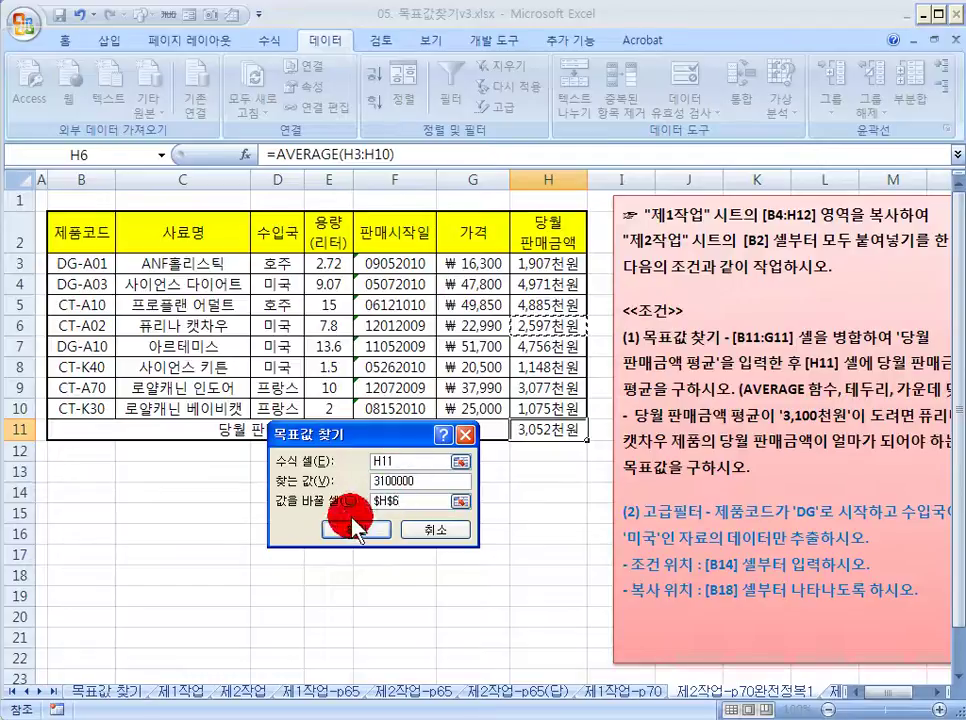
pyautogui.click(357, 530)
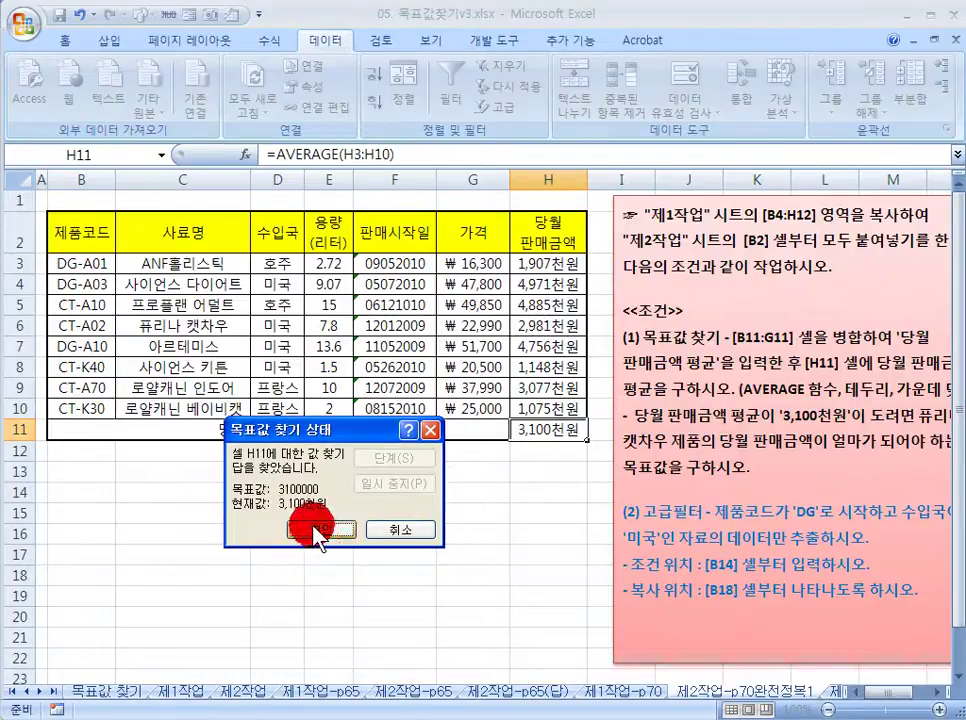
pyautogui.click(318, 533)
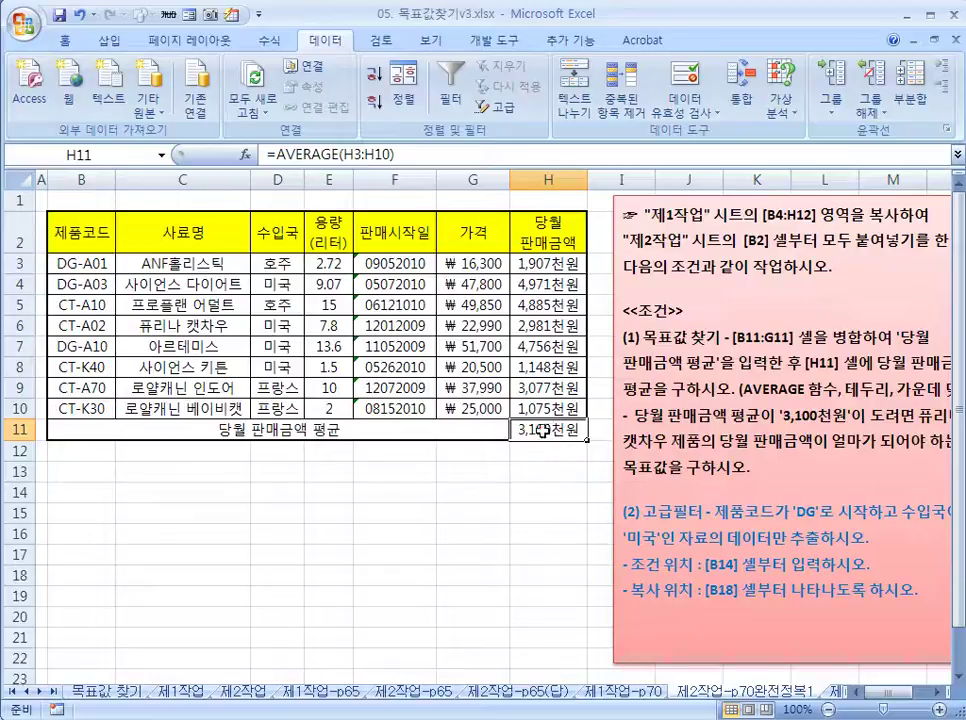
pyautogui.click(543, 327)
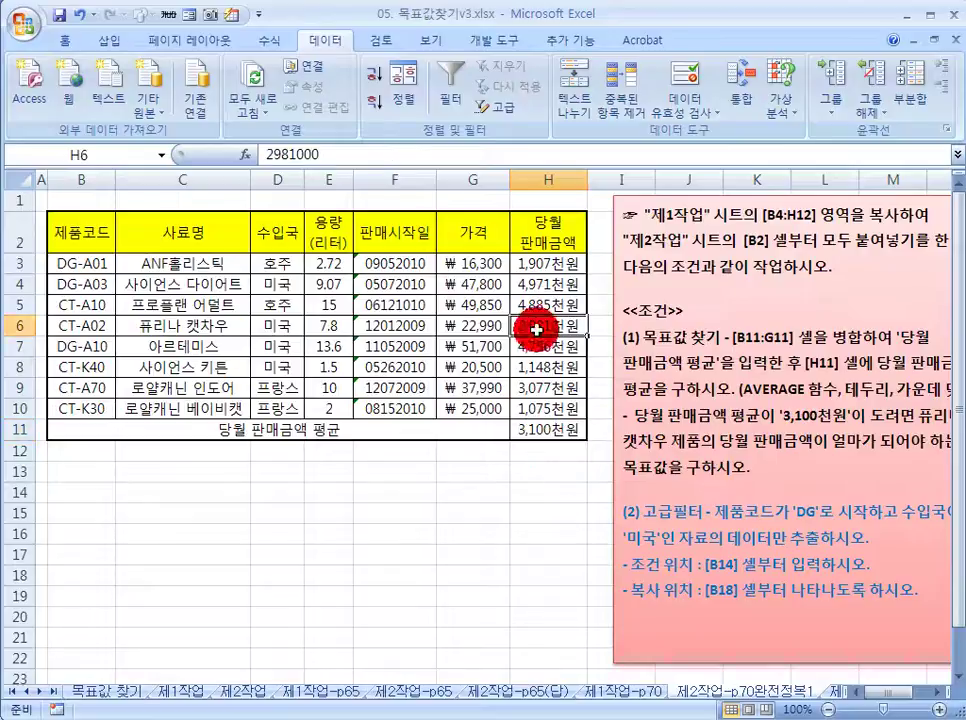
pyautogui.click(330, 490)
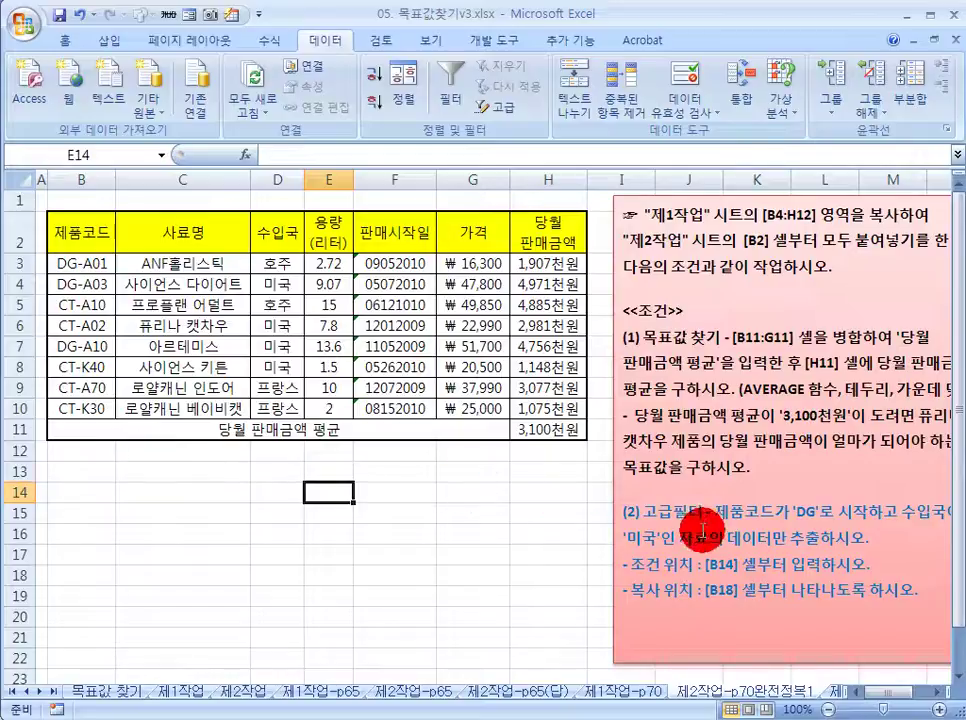
# Step: Select the 제품코드 header in cell B2
pyautogui.click(83, 240)
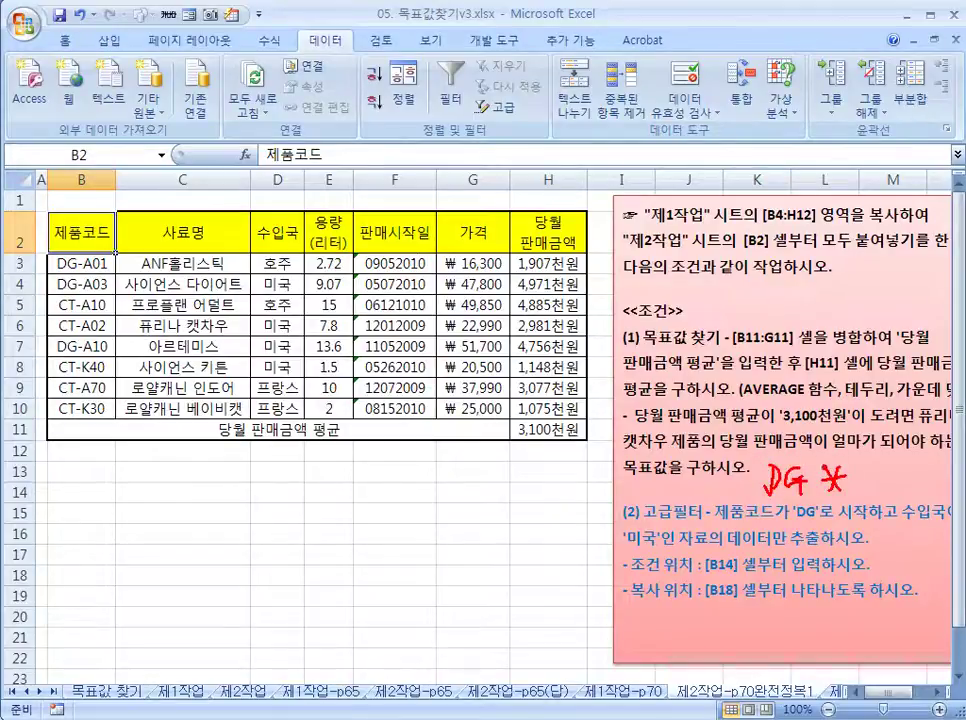
pyautogui.moveTo(760, 460)
pyautogui.mouseDown()
pyautogui.moveTo(787, 505)
pyautogui.moveTo(800, 487)
pyautogui.moveTo(858, 462)
pyautogui.mouseUp()
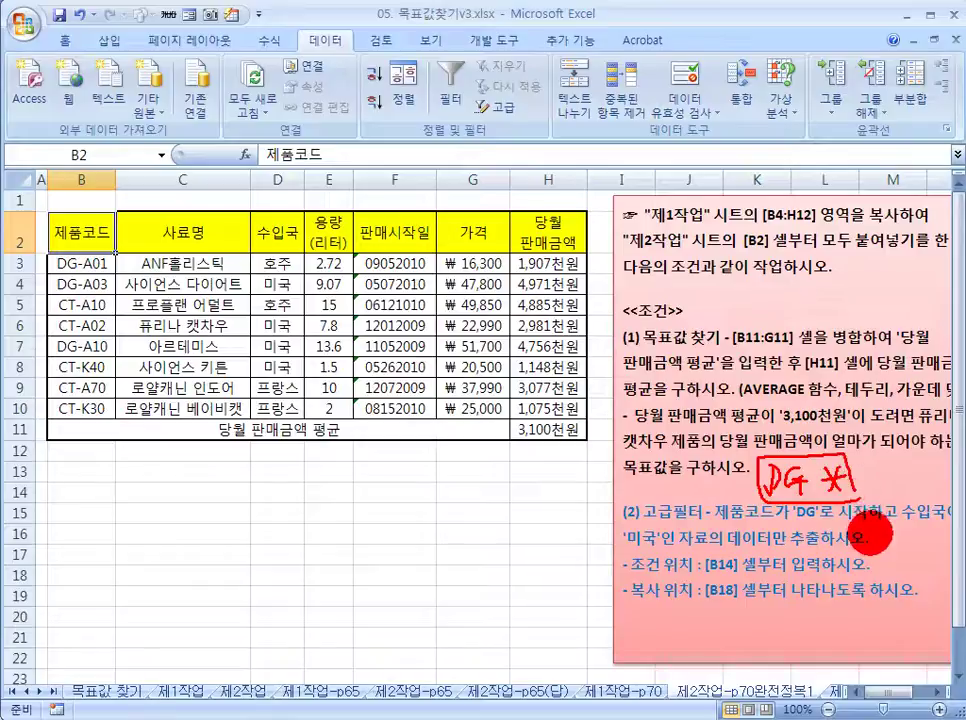
pyautogui.moveTo(887, 524)
pyautogui.mouseDown()
pyautogui.moveTo(890, 455)
pyautogui.moveTo(897, 470)
pyautogui.mouseUp()
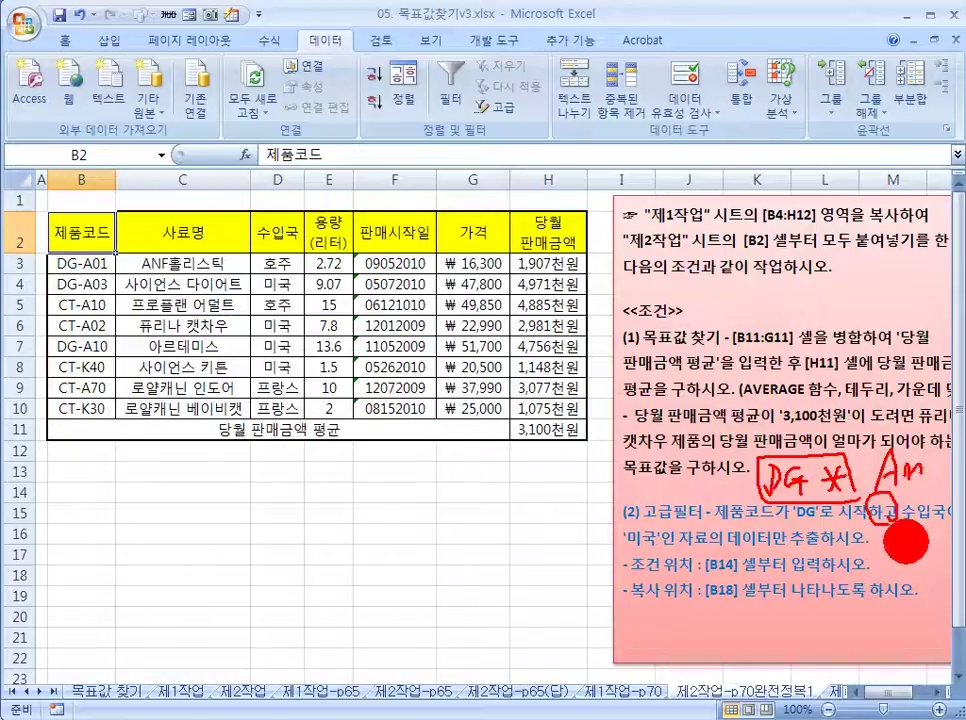
pyautogui.moveTo(914, 504); pyautogui.dragTo(882, 447)
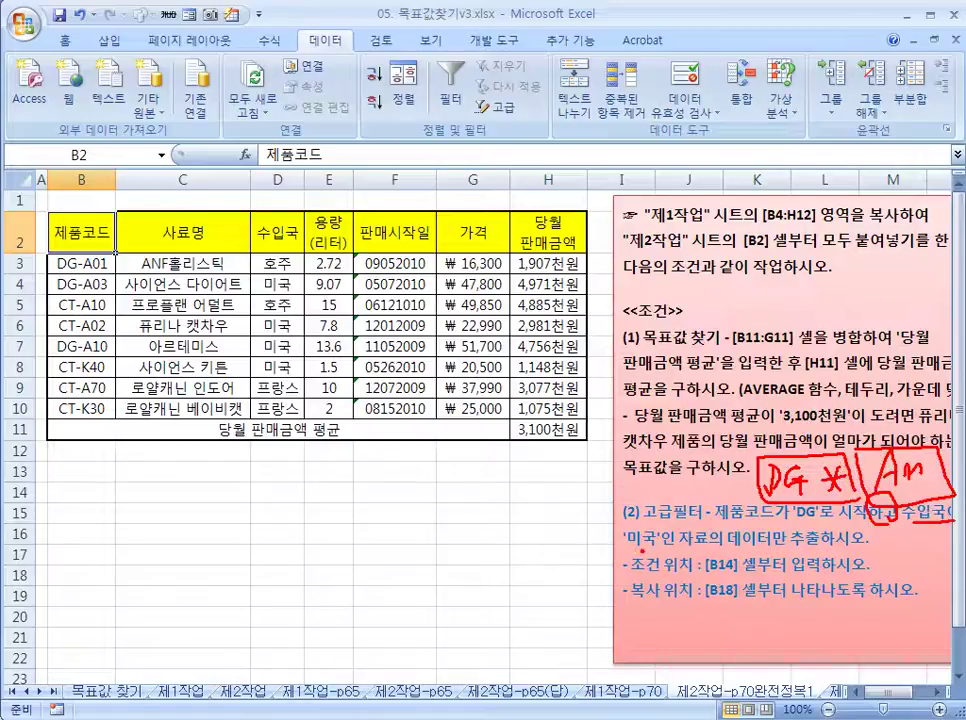
pyautogui.moveTo(636, 546); pyautogui.dragTo(730, 547)
pyautogui.moveTo(290, 224); pyautogui.dragTo(278, 293)
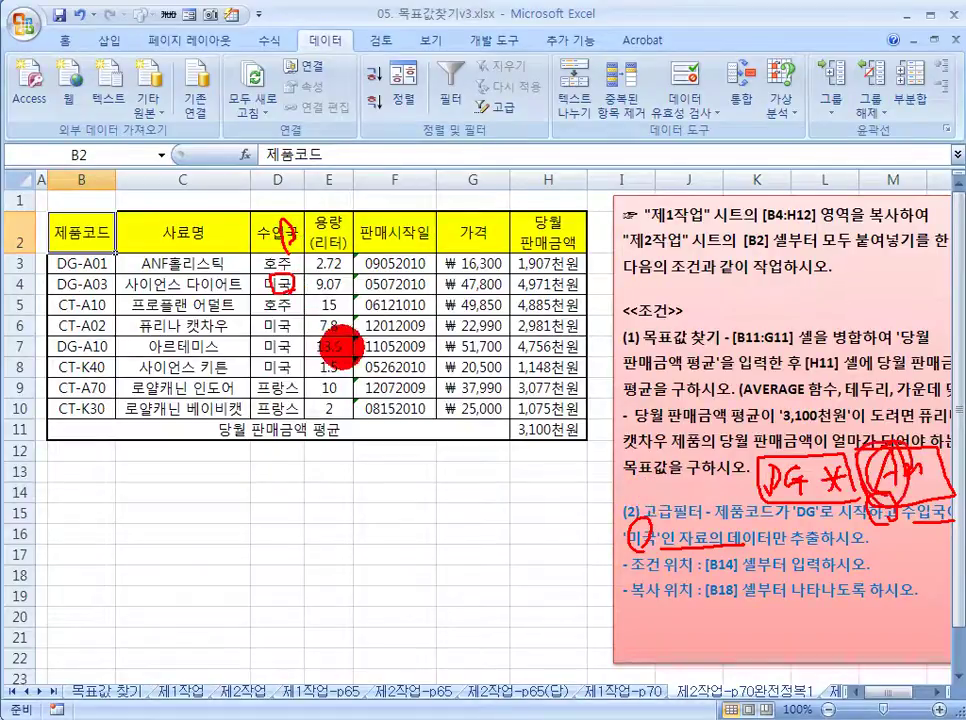
pyautogui.press('Escape')
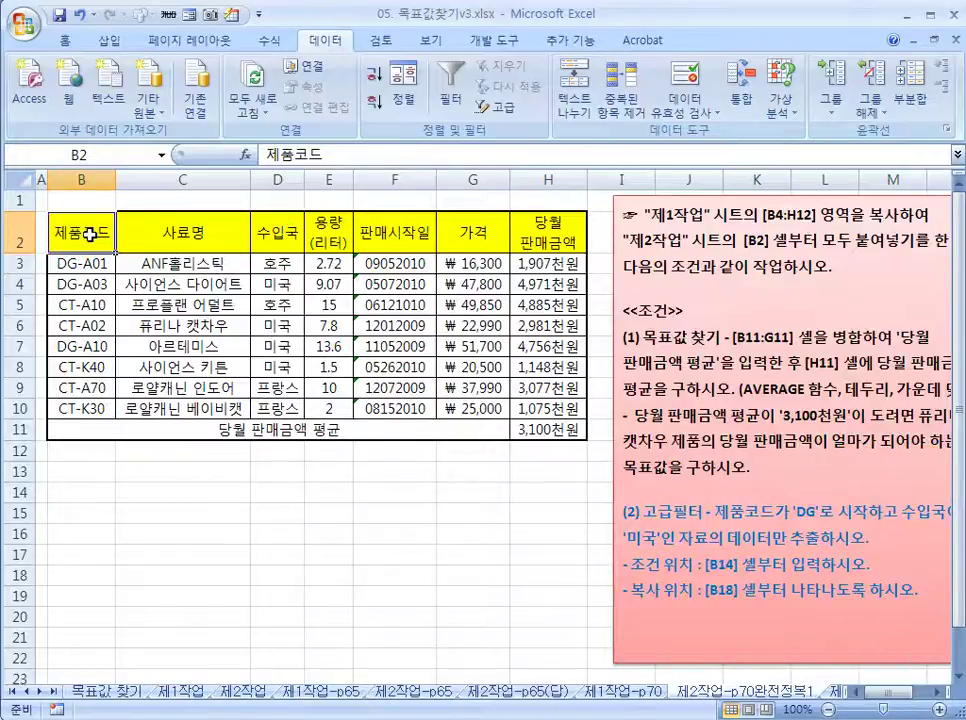
# Step: Add the 수입국 header in D2 to the selection and copy both headers to the criteria area at B14
pyautogui.keyDown('ctrl'); pyautogui.click(281, 232); pyautogui.keyUp('ctrl')
pyautogui.hotkey('ctrl', 'c')
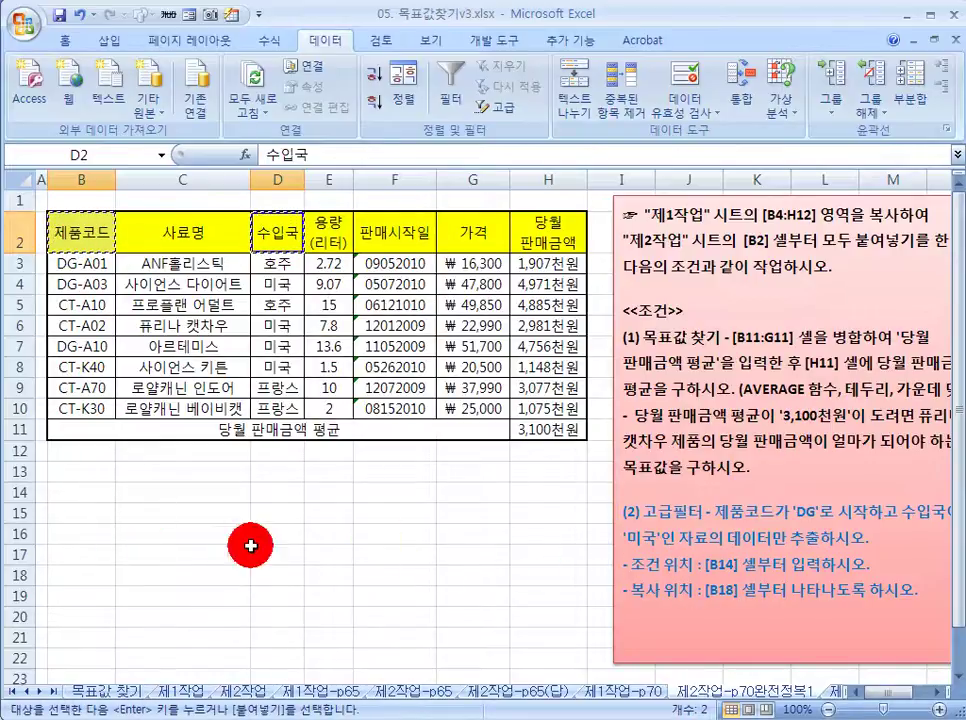
pyautogui.click(79, 494)
pyautogui.click(79, 494)
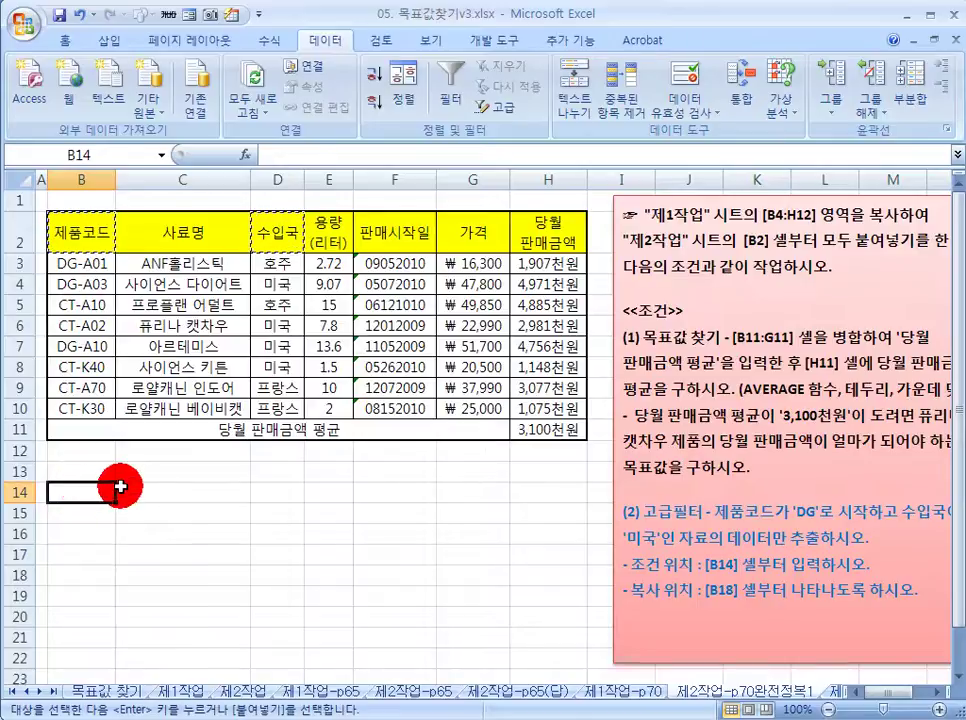
pyautogui.press('Return')
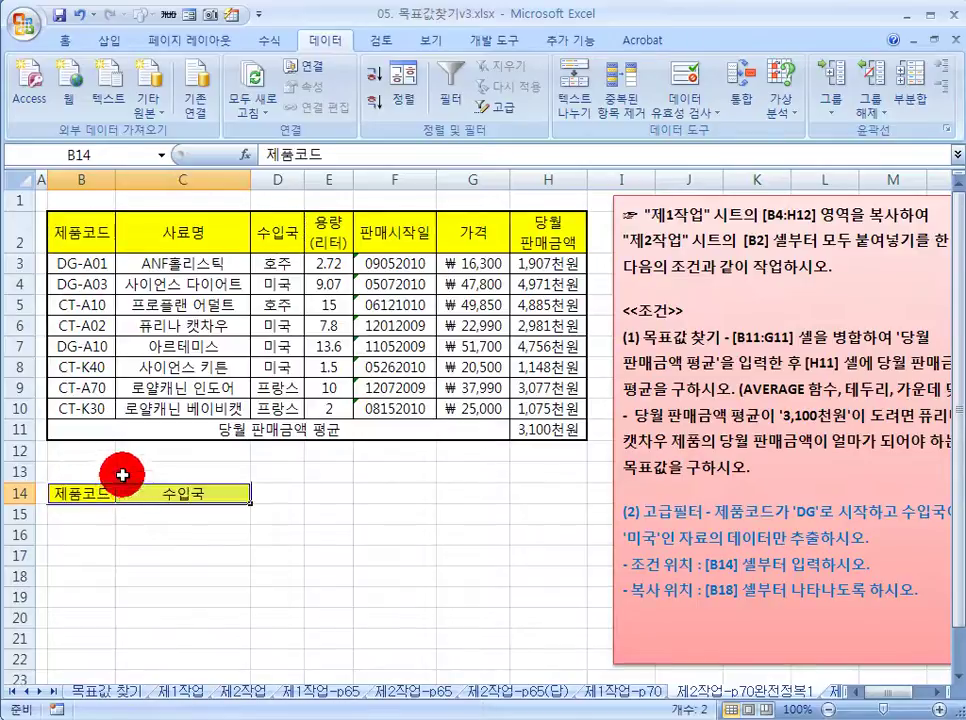
# Step: Enter the filter criteria DG* under 제품코드 in B15 and 미국 under 수입국 in C15
pyautogui.click(76, 515)
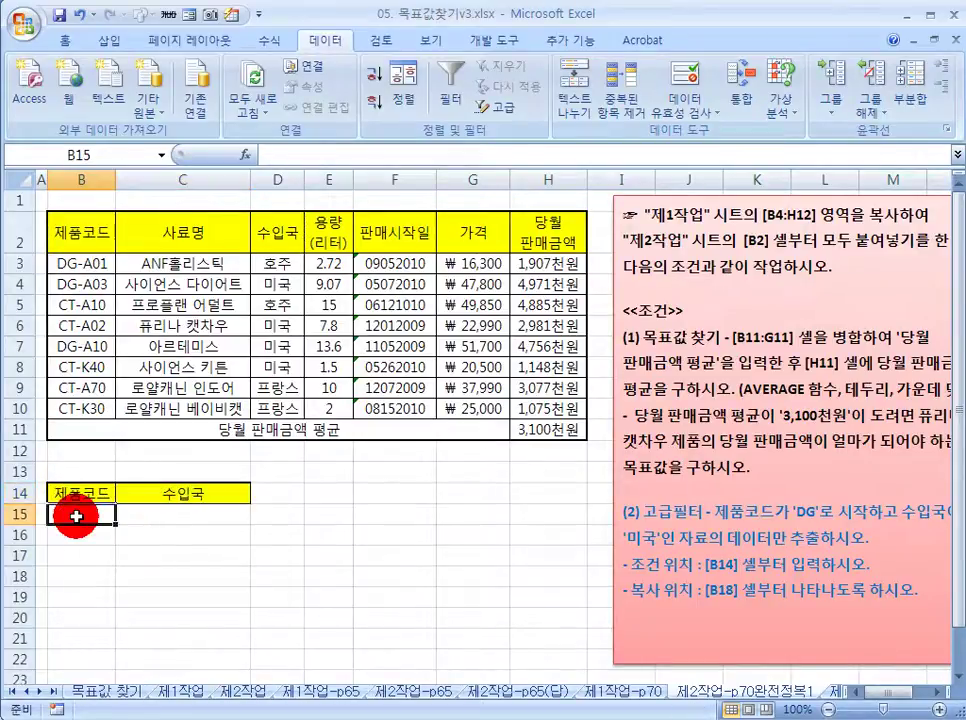
pyautogui.write('d')
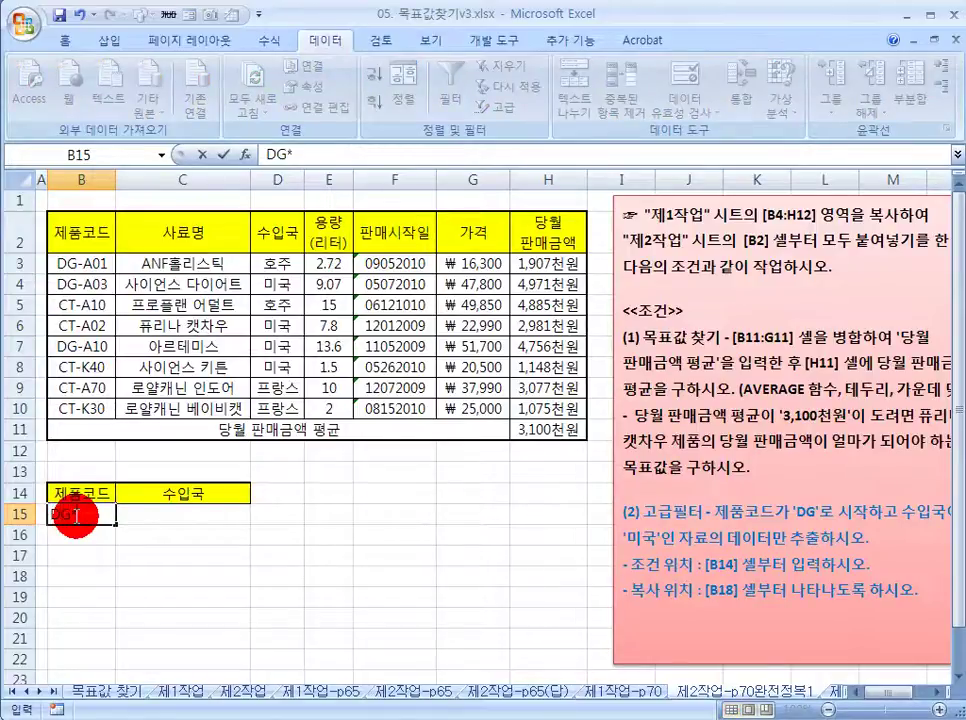
pyautogui.press('Return')
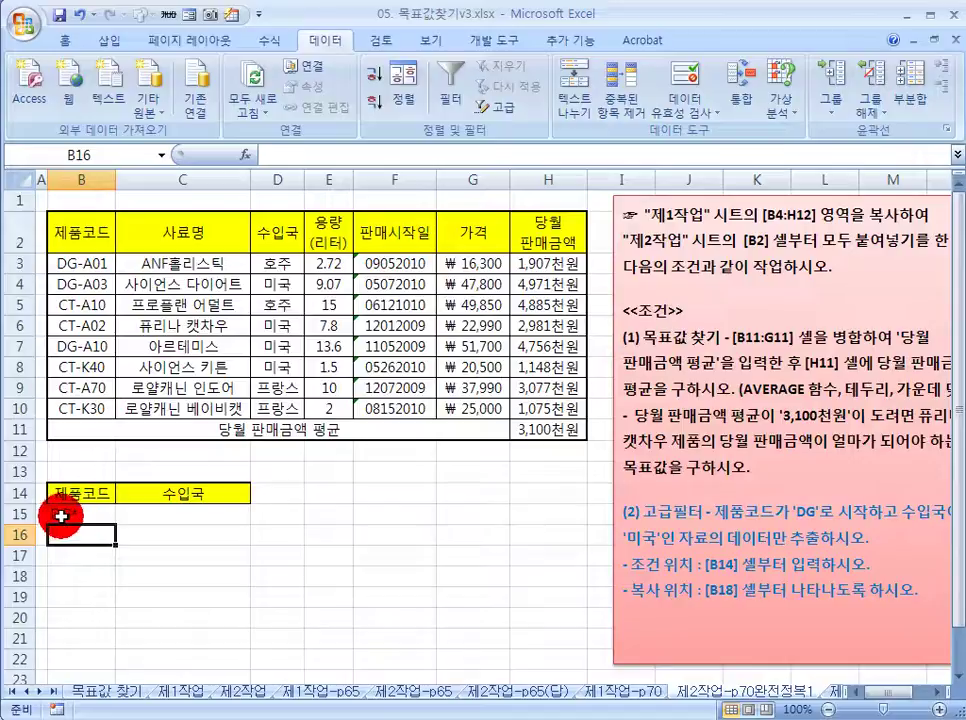
pyautogui.click(157, 517)
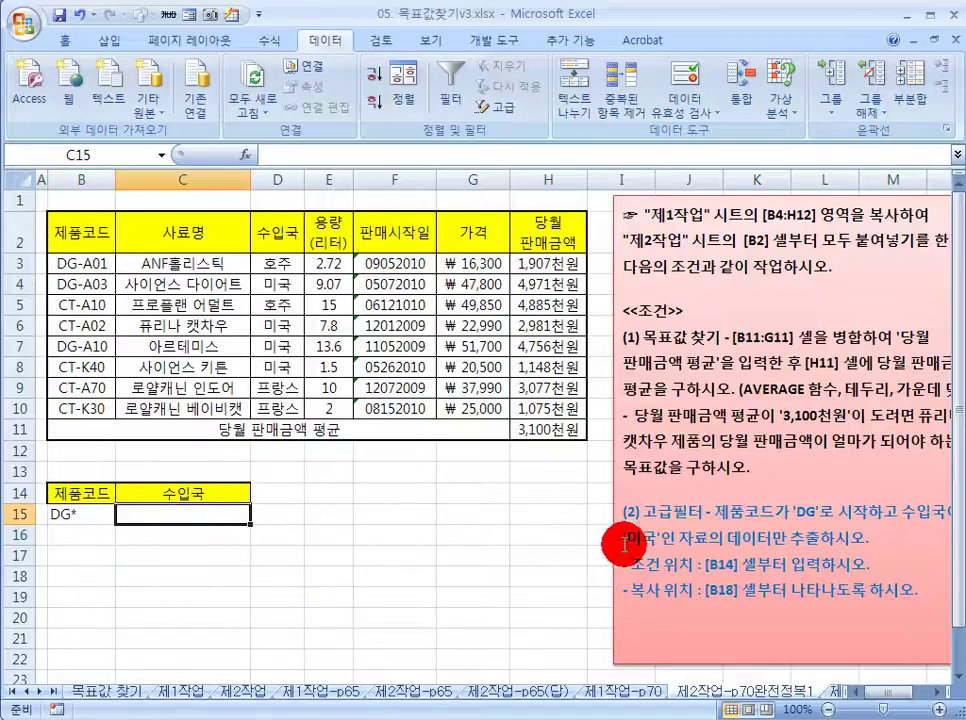
pyautogui.write('A')
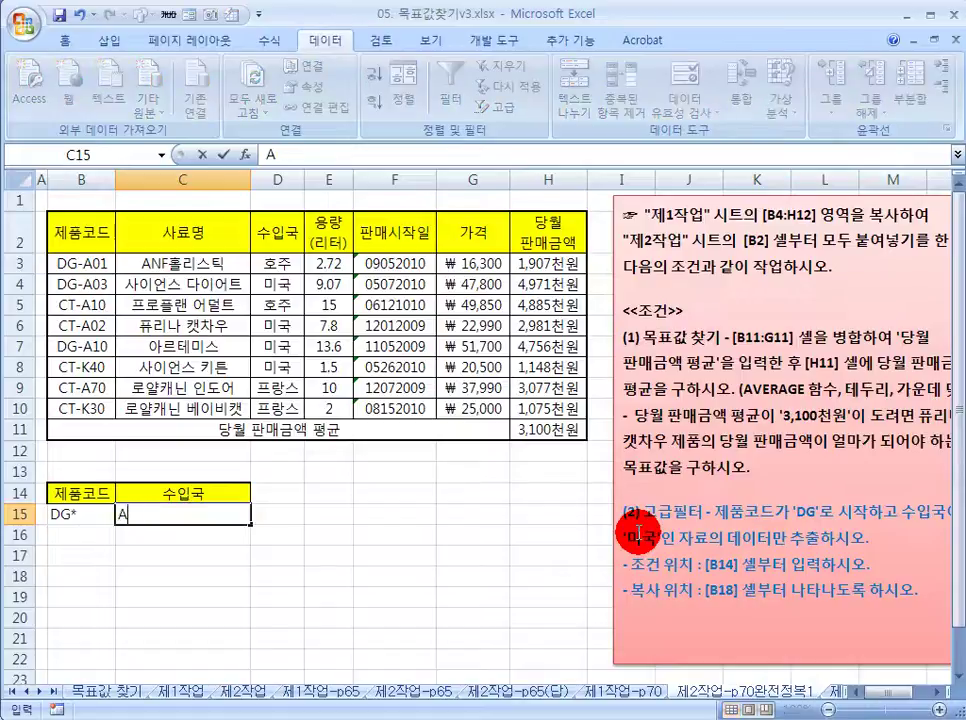
pyautogui.write('LRㄱ')
pyautogui.press('Return')
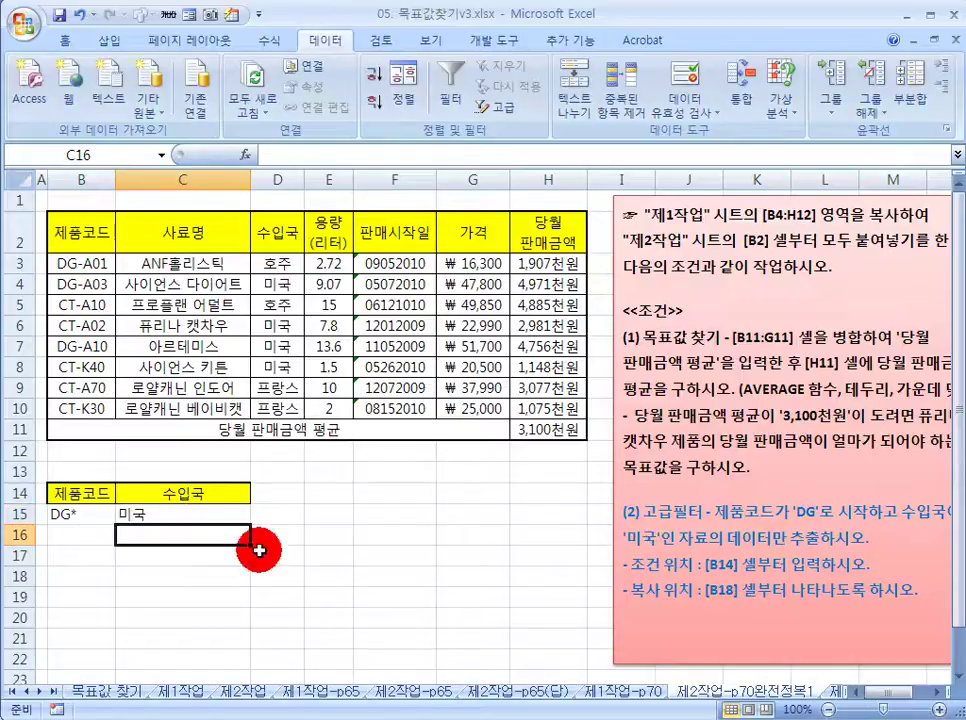
# Step: Select the product table B2:H10, excluding the average row, and open the Advanced Filter for it
pyautogui.moveTo(93, 491); pyautogui.dragTo(200, 511)
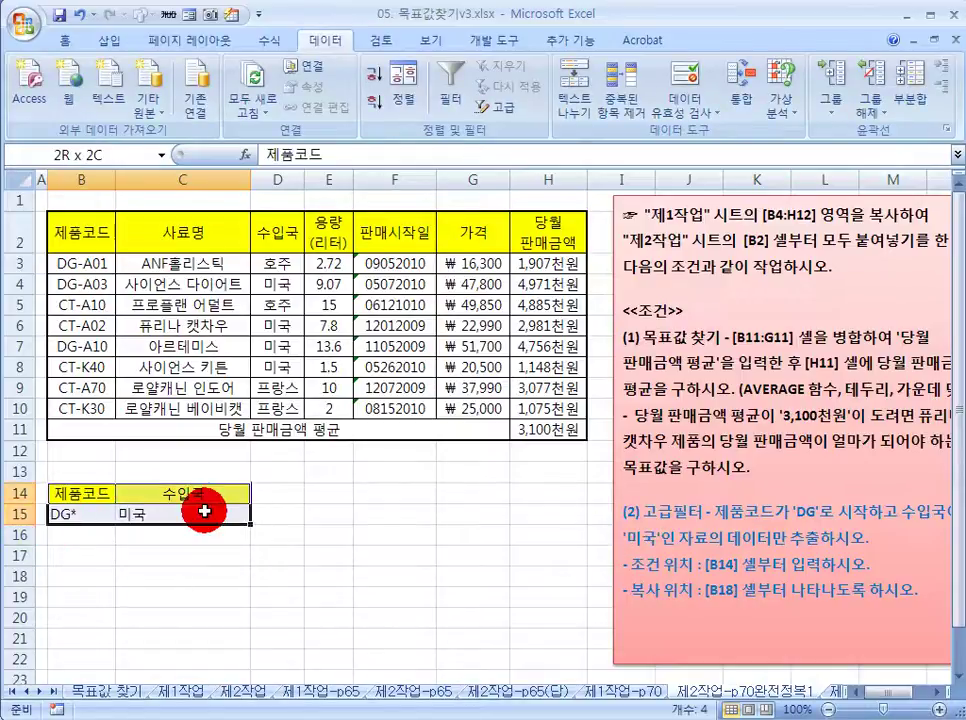
pyautogui.click(253, 326)
pyautogui.click(83, 233)
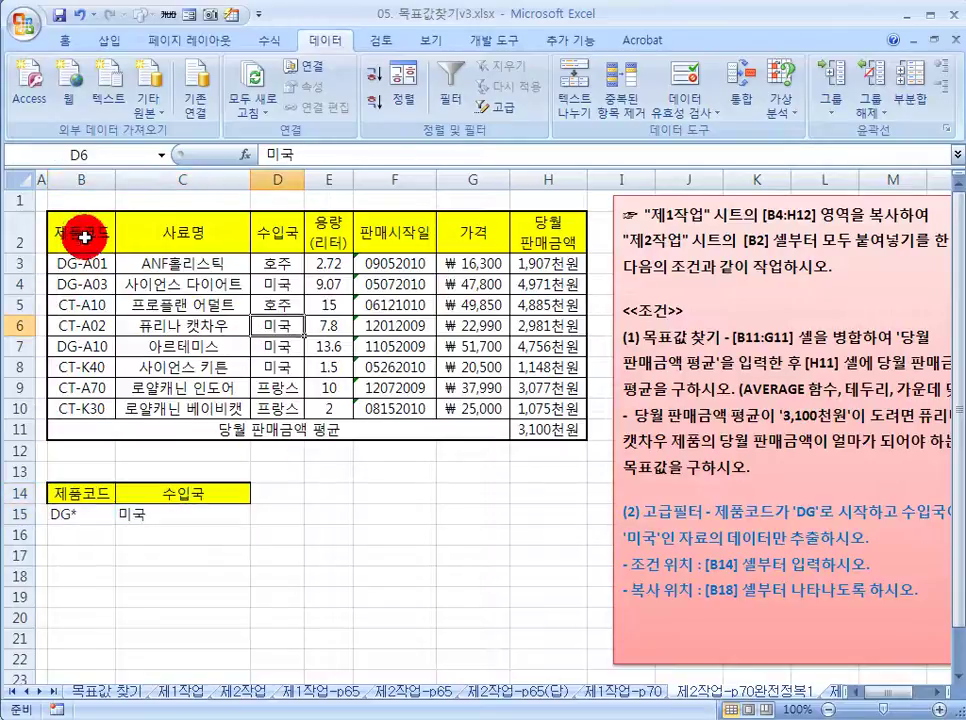
pyautogui.moveTo(85, 230); pyautogui.dragTo(546, 410)
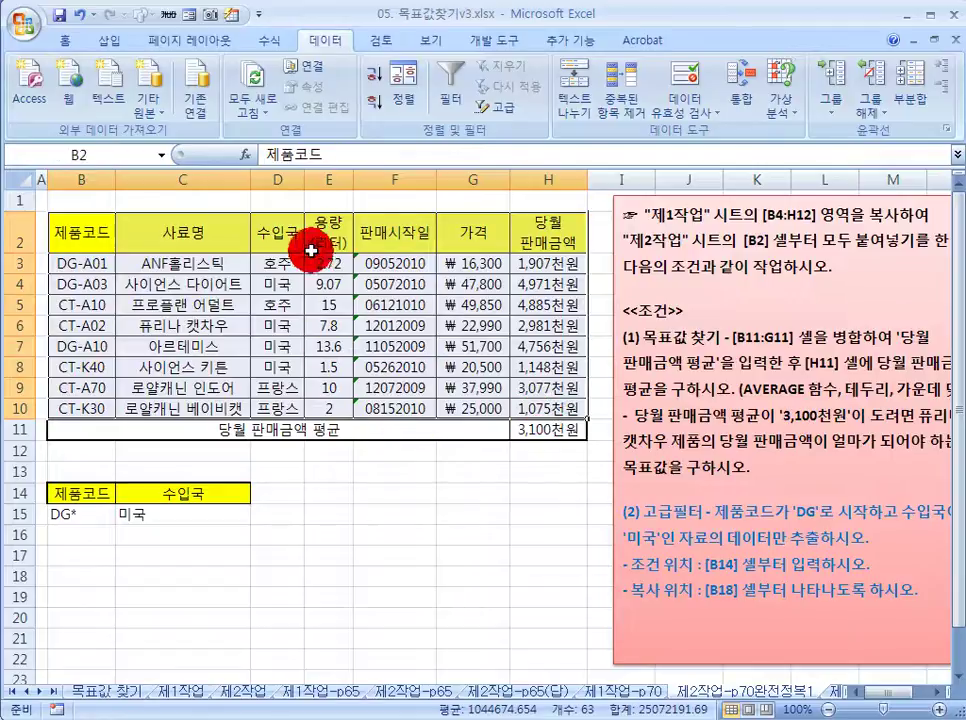
pyautogui.click(500, 107)
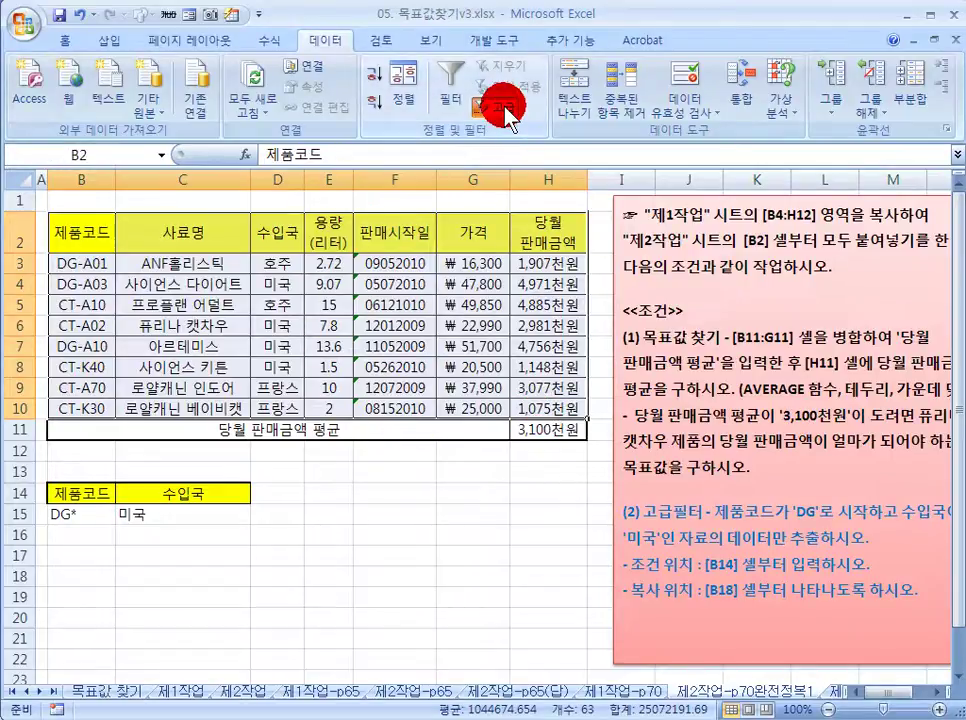
pyautogui.moveTo(328, 330); pyautogui.dragTo(431, 324)
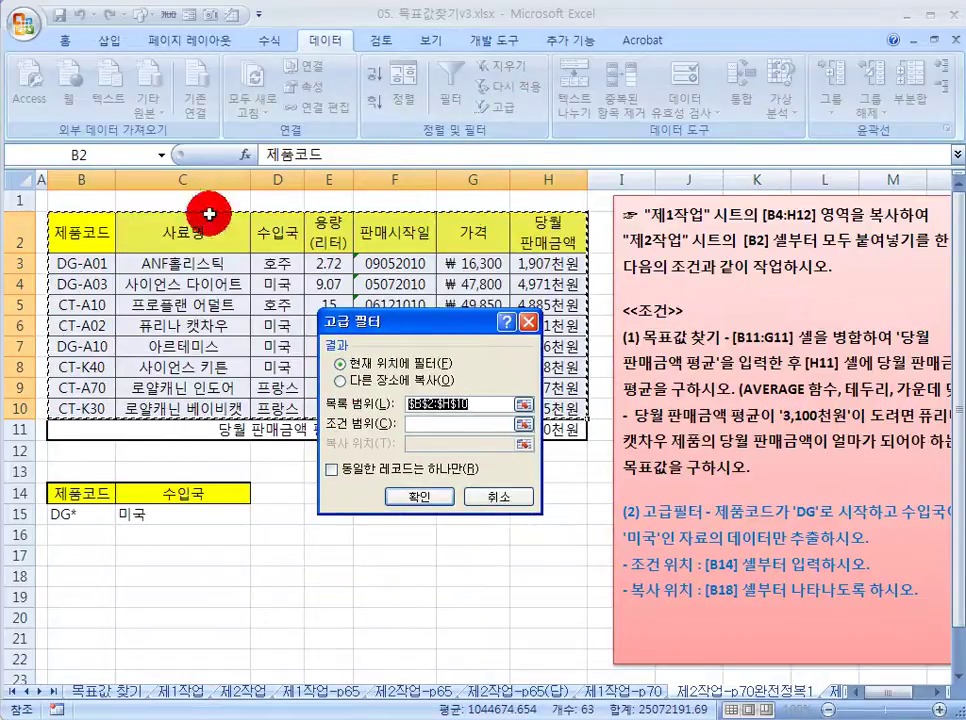
# Step: Set the advanced filter to copy to another location with criteria range B14:C15 and output starting at B18, and run it
pyautogui.click(340, 381)
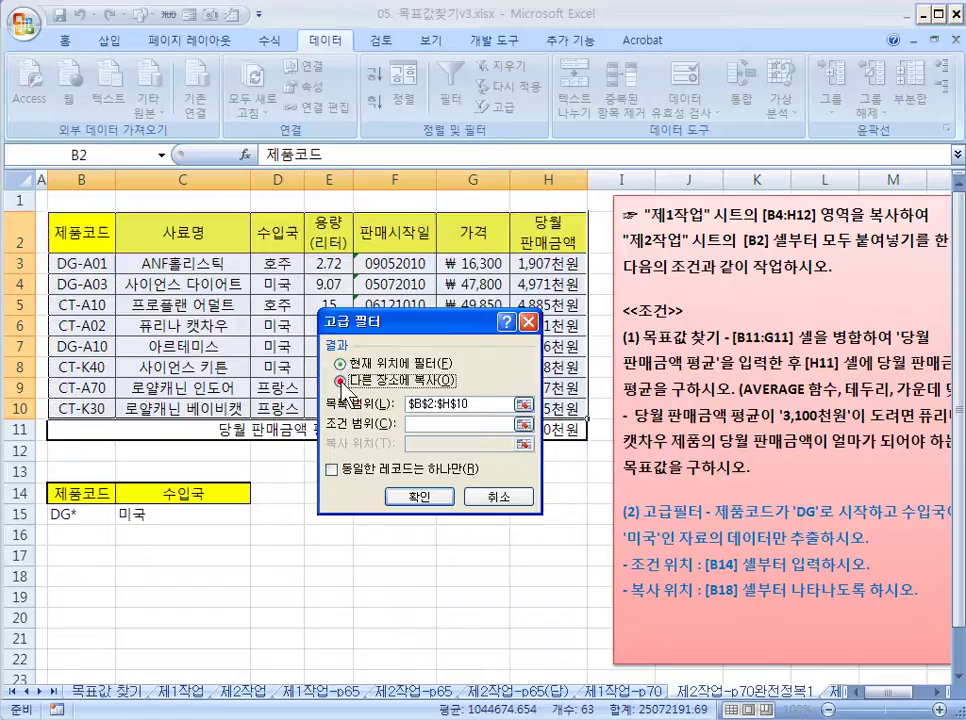
pyautogui.click(410, 424)
pyautogui.moveTo(96, 497); pyautogui.dragTo(175, 502)
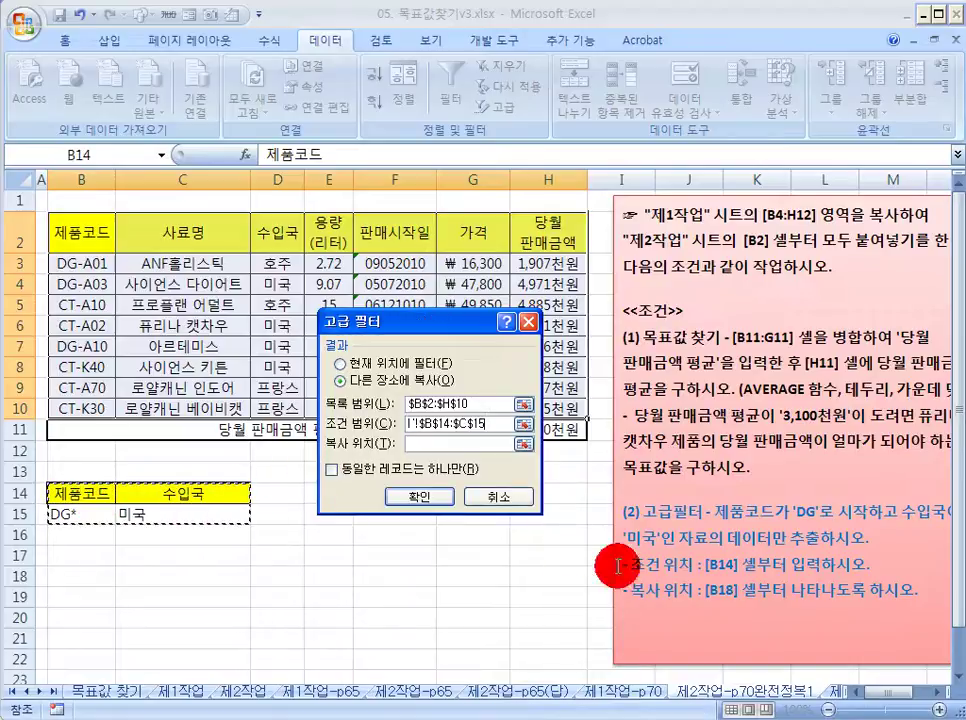
pyautogui.click(430, 443)
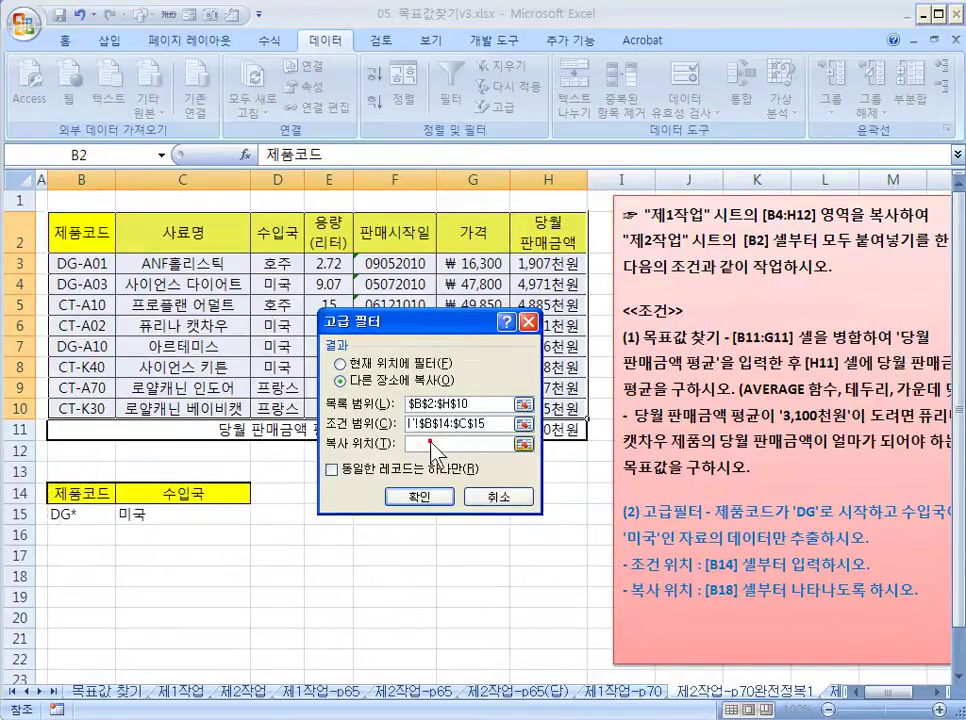
pyautogui.click(80, 577)
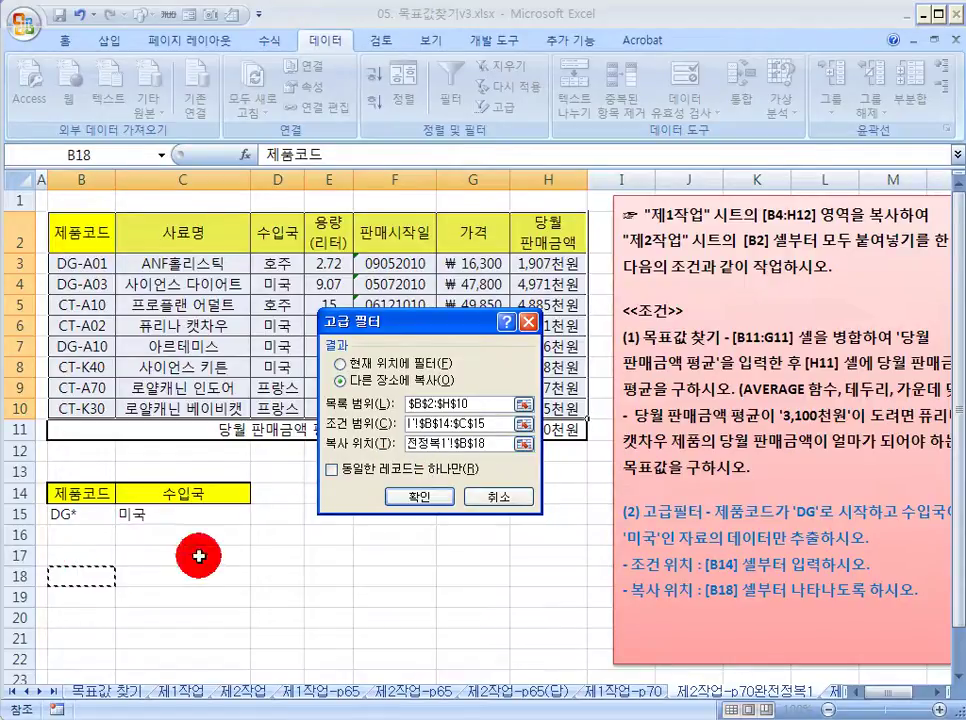
pyautogui.click(411, 500)
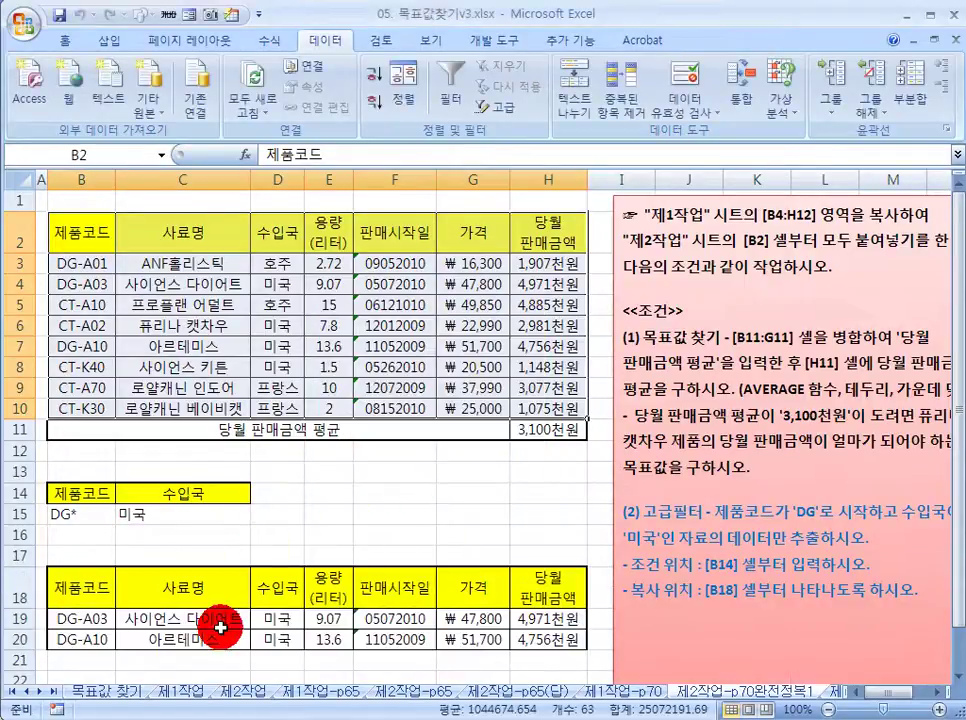
# Step: Check the 수입국 values of the extracted rows in D19:D20 and compare them with the source table
pyautogui.click(326, 474)
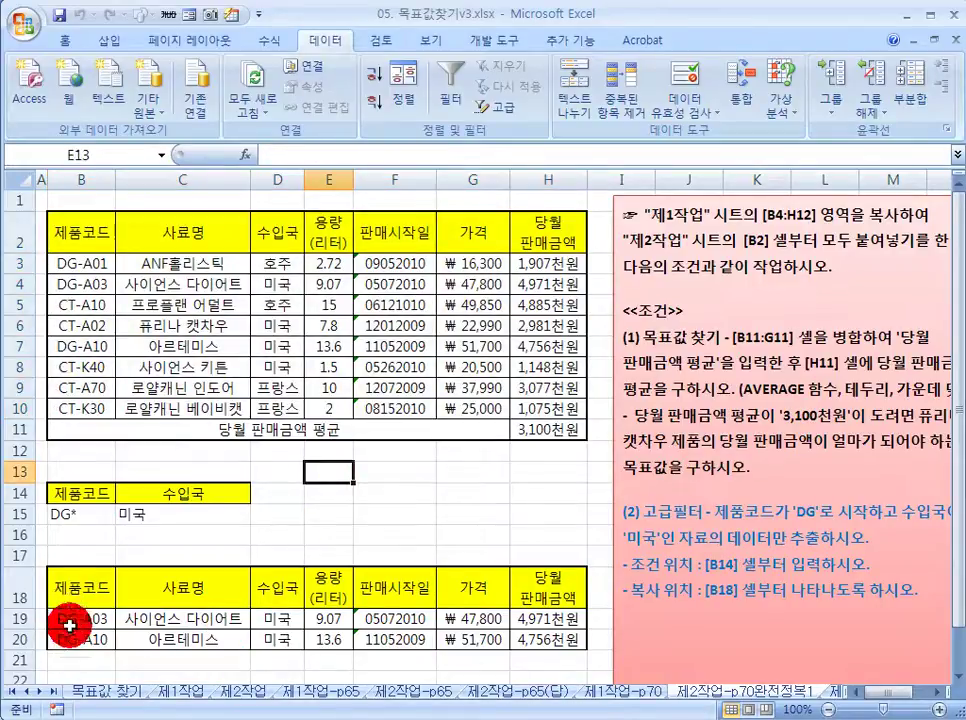
pyautogui.click(276, 616)
pyautogui.click(278, 639)
pyautogui.click(276, 618)
pyautogui.click(281, 641)
pyautogui.click(341, 456)
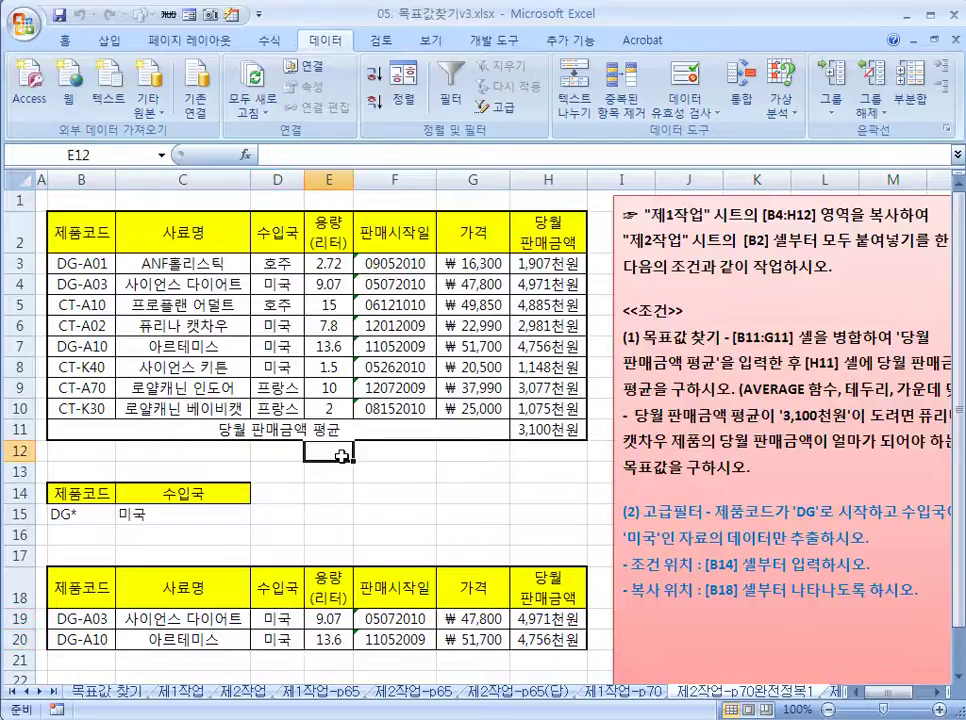
pyautogui.click(254, 320)
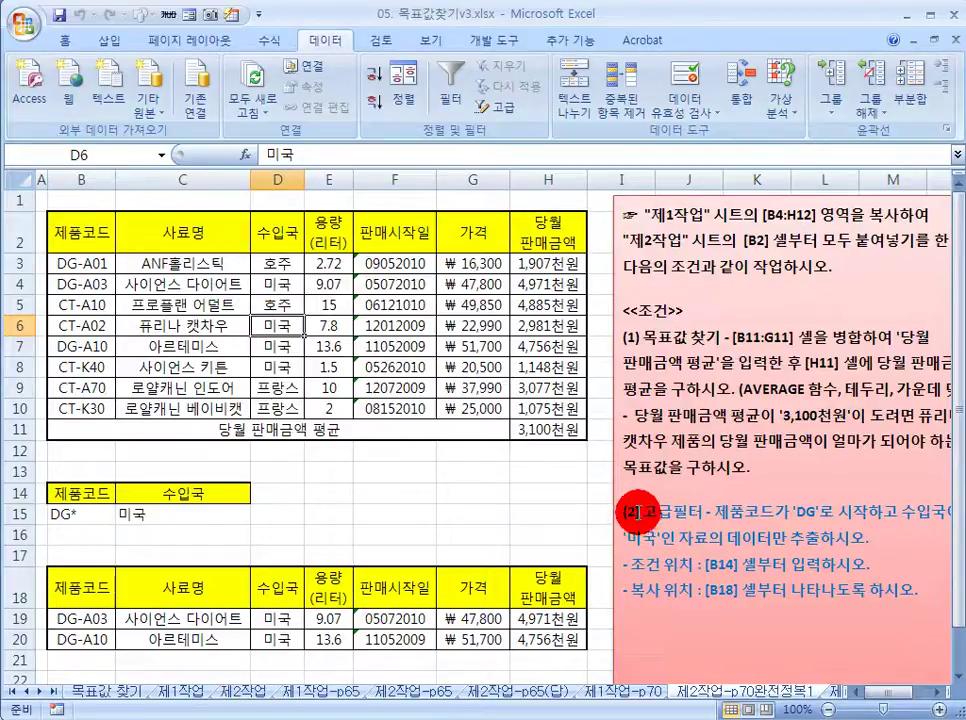
pyautogui.click(160, 264)
pyautogui.click(270, 263)
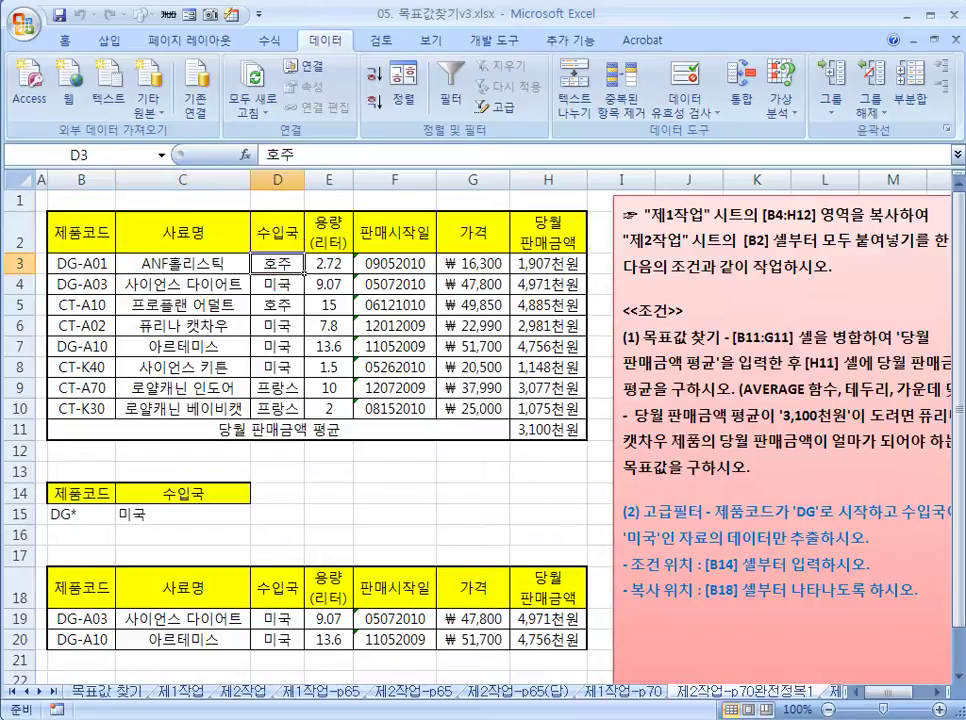